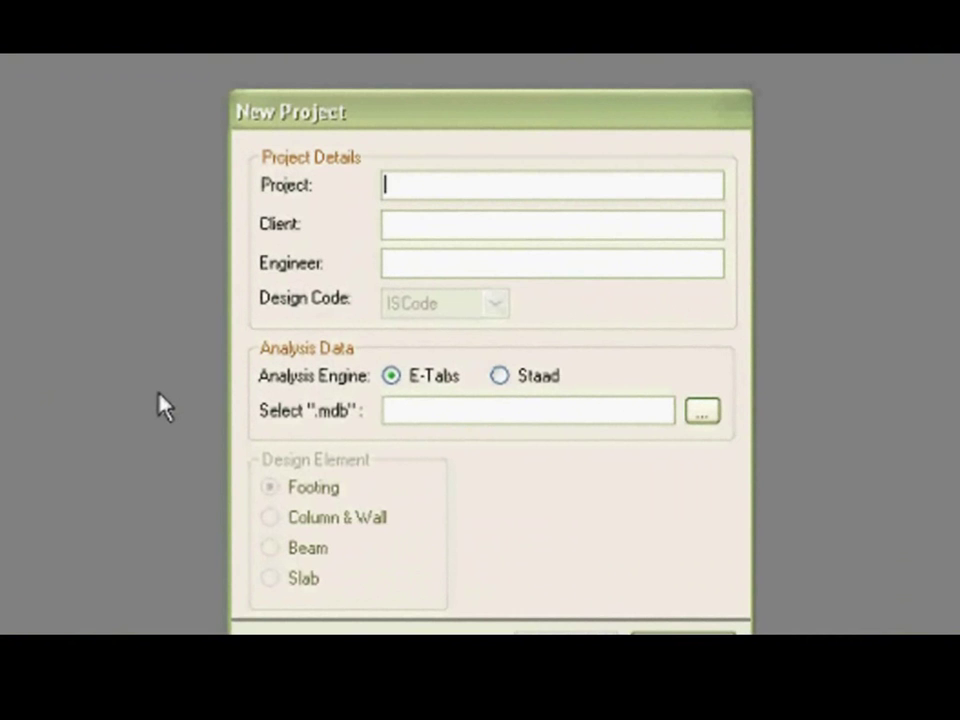
Enter project Sample, client S-cube and the engineer's name for the new project, and choose Staad as the analysis engine.
key("Tab")
type("S-cube")
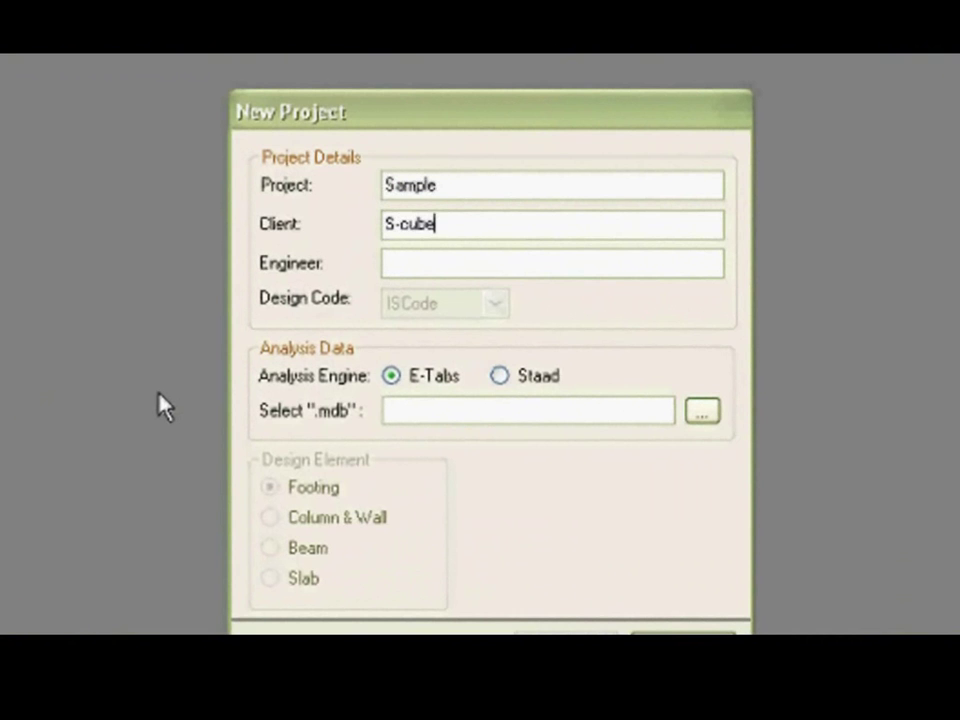
key("Tab")
type("Sajil")
left_click(512, 385)
left_click(396, 375)
left_click(550, 378)
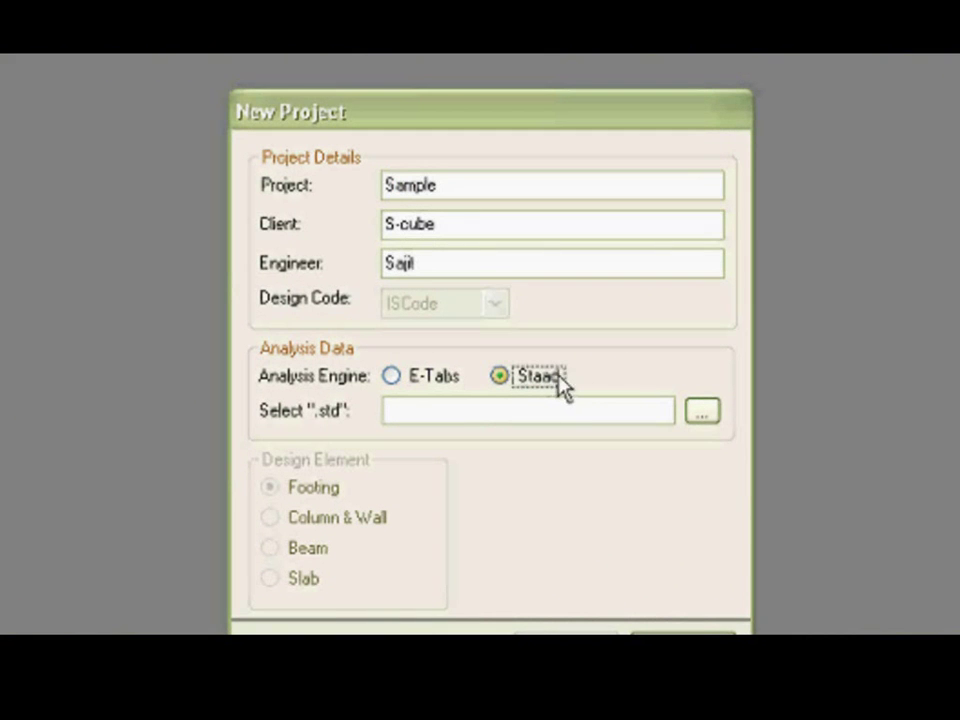
Load RCDC-Staad-Demo.std as the analysis file and create the project with Column & Wall as the design element.
left_click(706, 416)
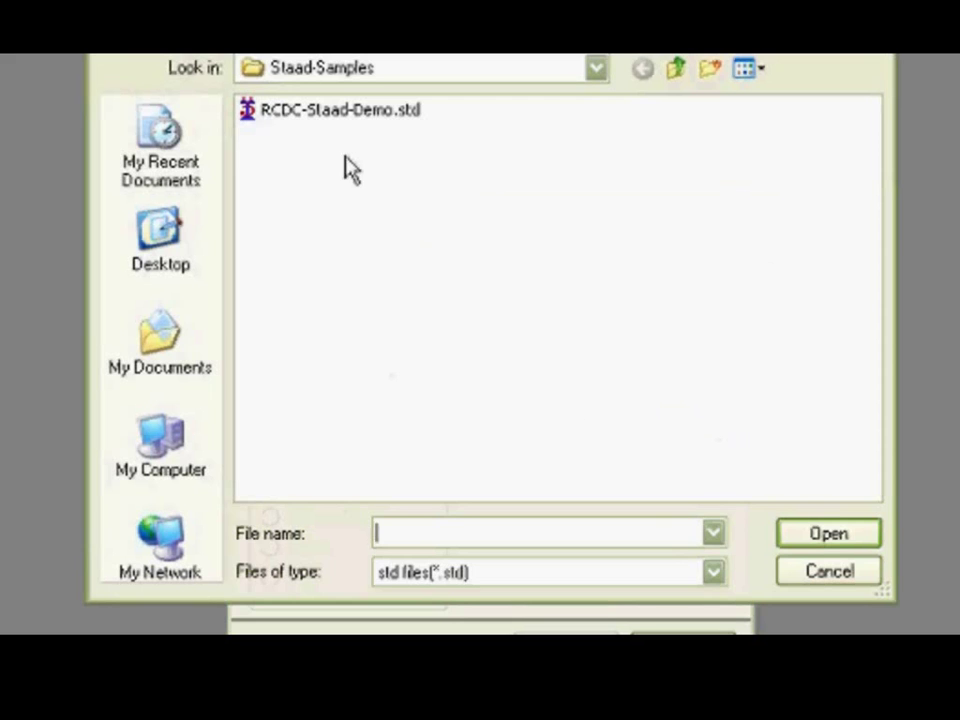
left_click(342, 115)
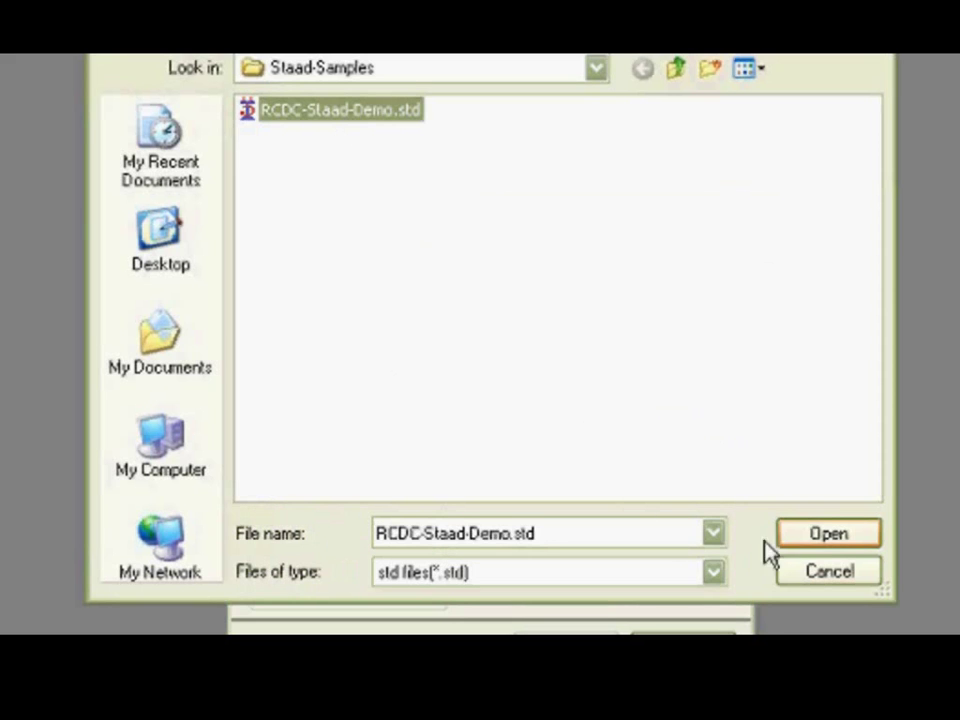
left_click(828, 535)
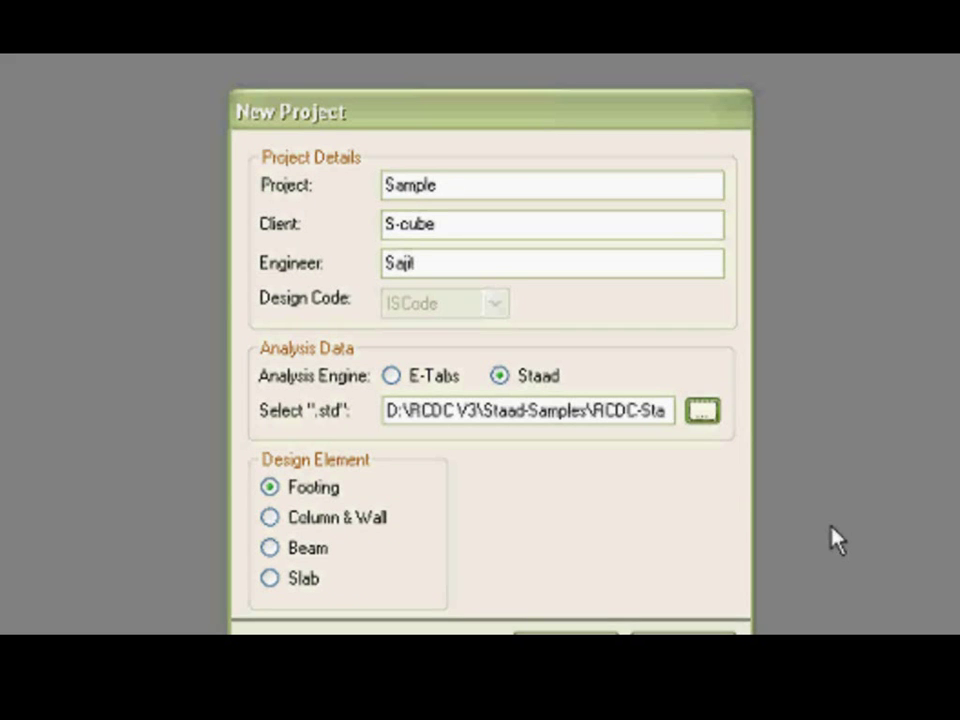
left_click(313, 520)
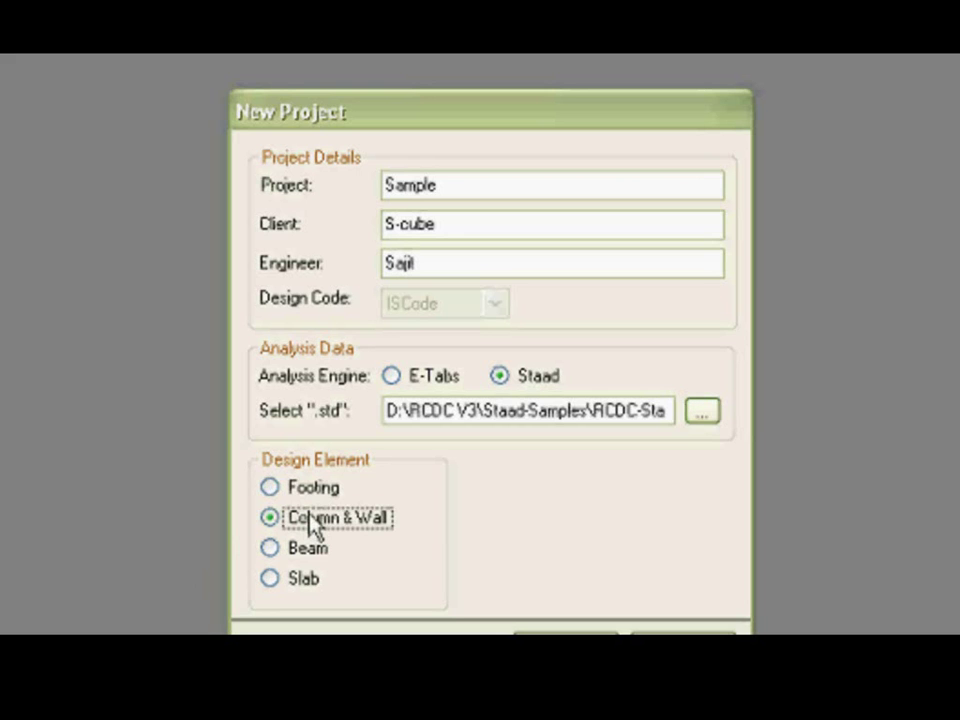
left_click(566, 643)
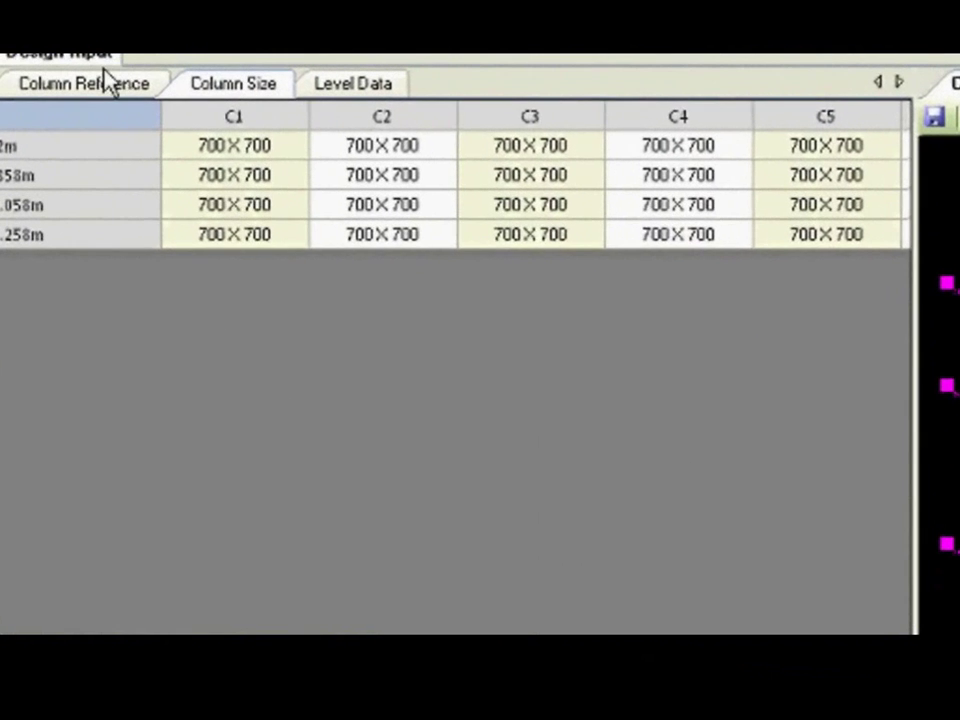
Review the imported column reference, column size and level data tables.
left_click(72, 140)
left_click(214, 86)
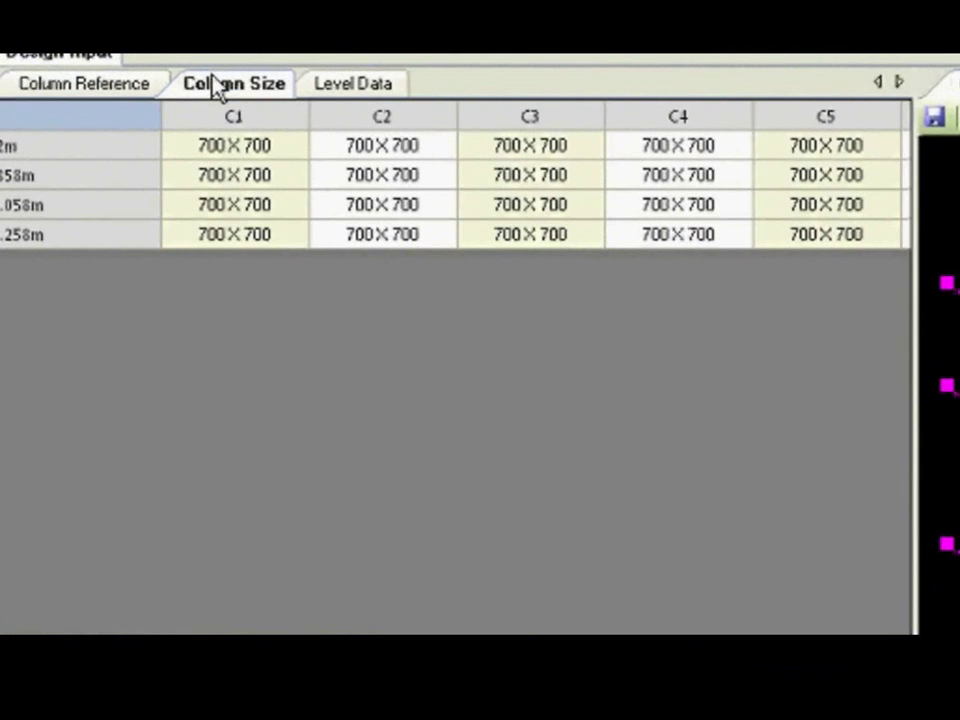
left_click(345, 93)
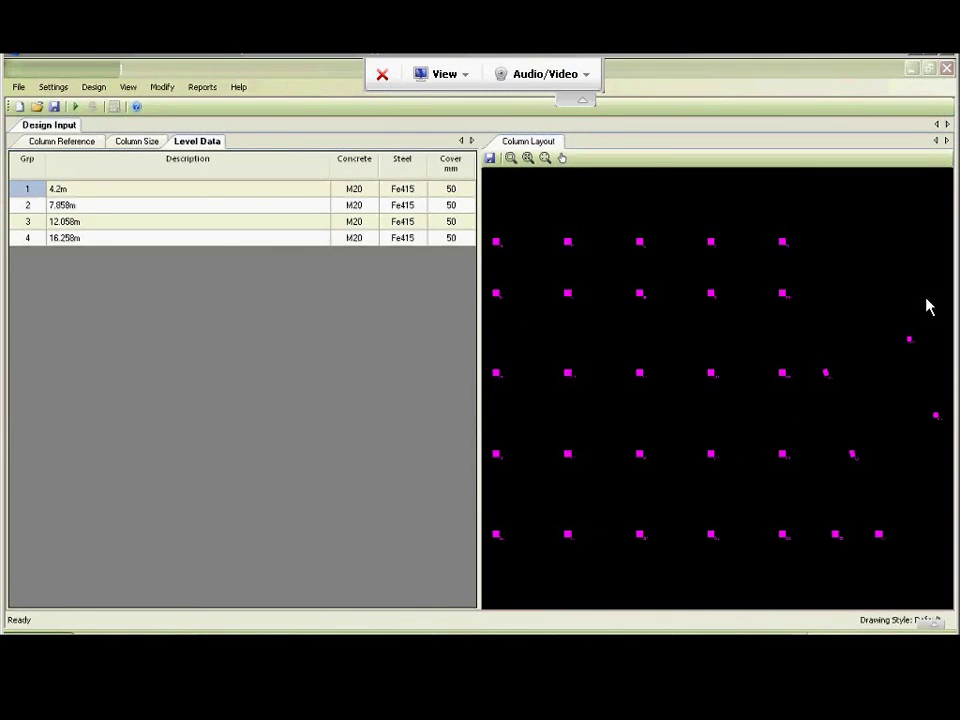
Switch to STAAD.Pro, view the structure in plan to compare the column layout, and return to RCDC.
key("alt+Tab")
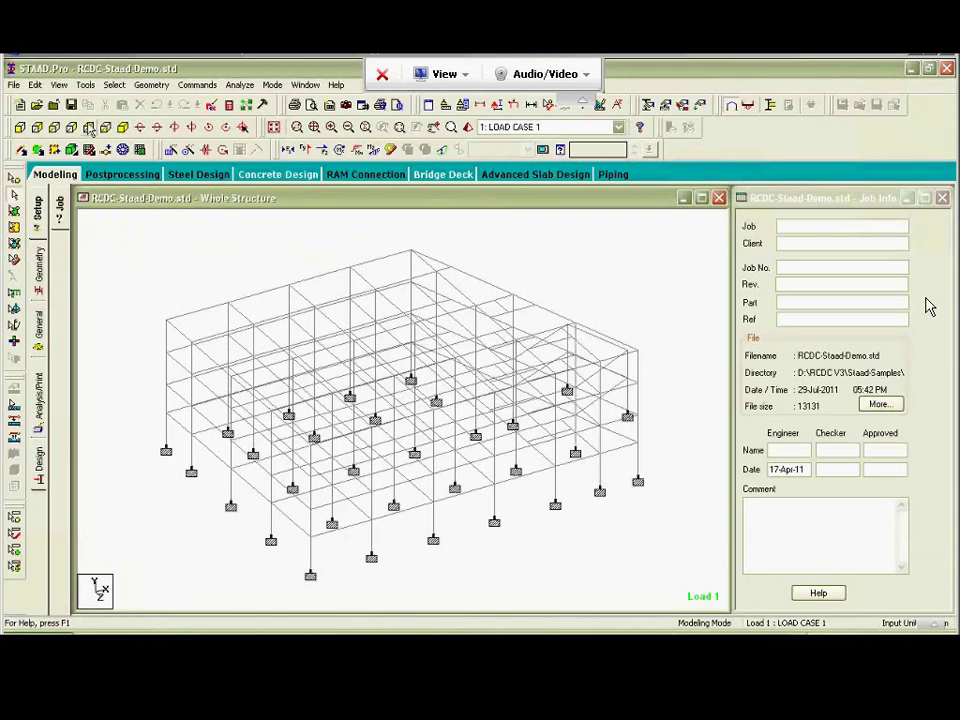
left_click(89, 128)
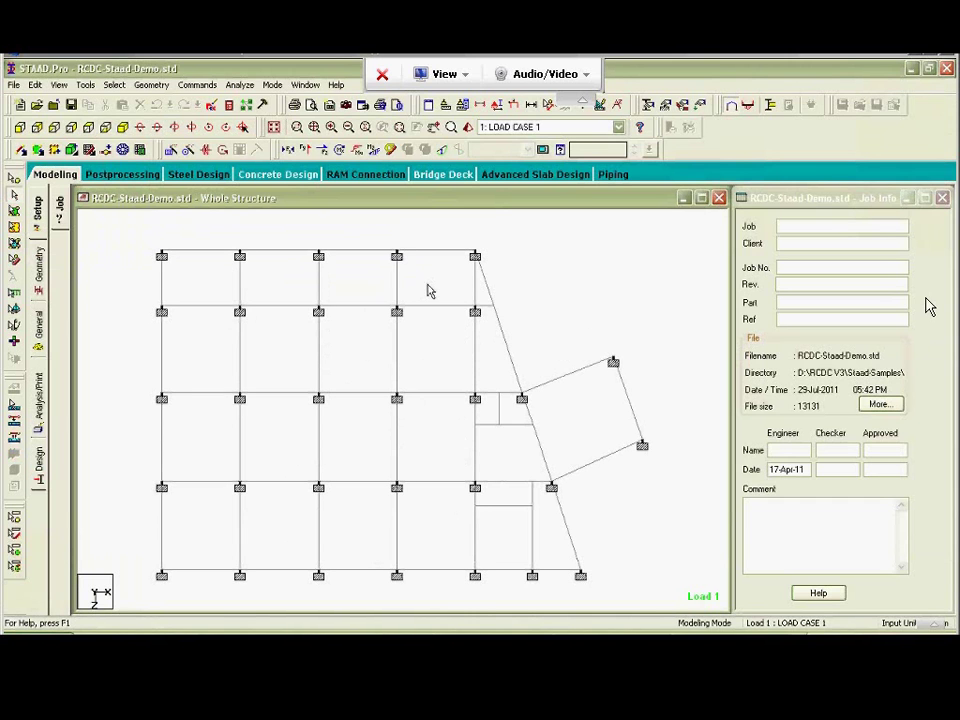
key("alt+Tab")
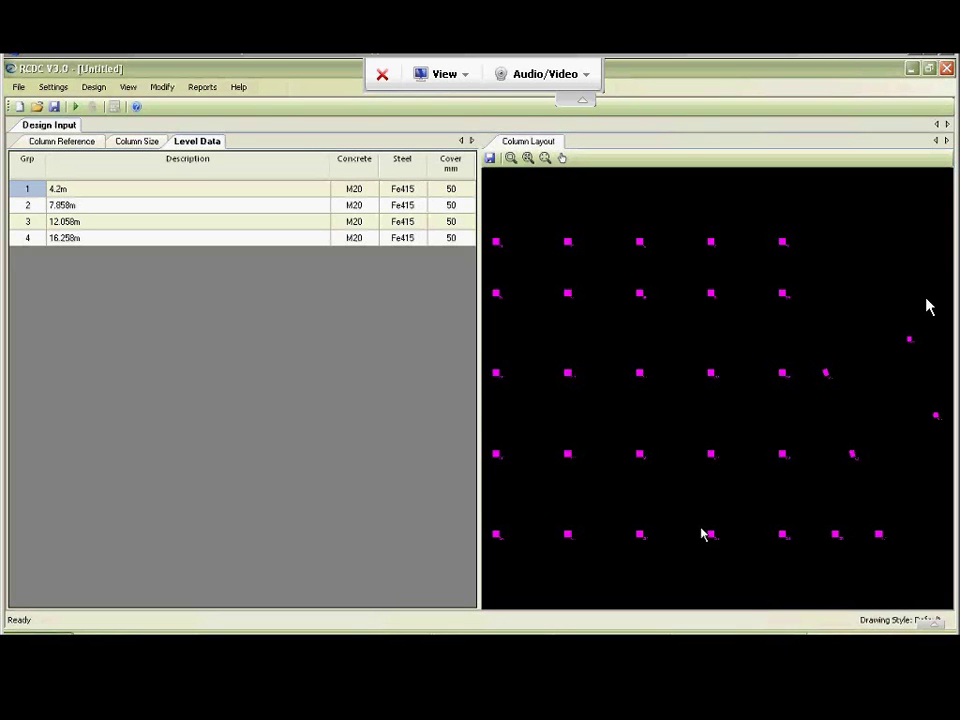
Select column C1 in the column layout, zoom in to read its label, and restore the full layout view.
left_click(498, 243)
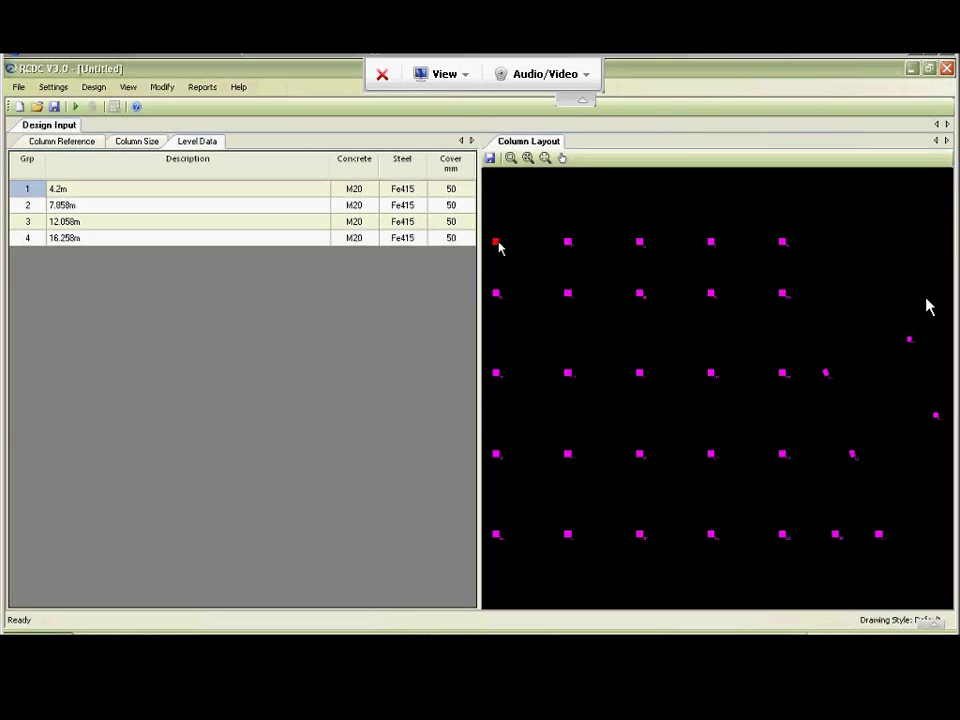
left_click(511, 158)
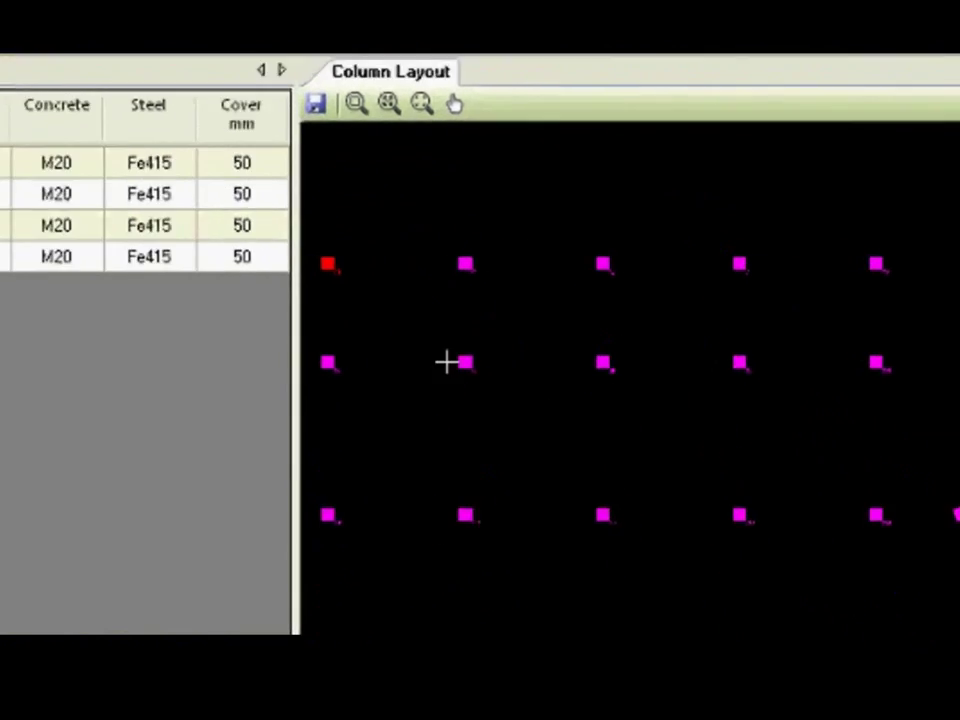
left_click_drag(317, 228, 575, 405)
scroll(320, 387, "up", 2)
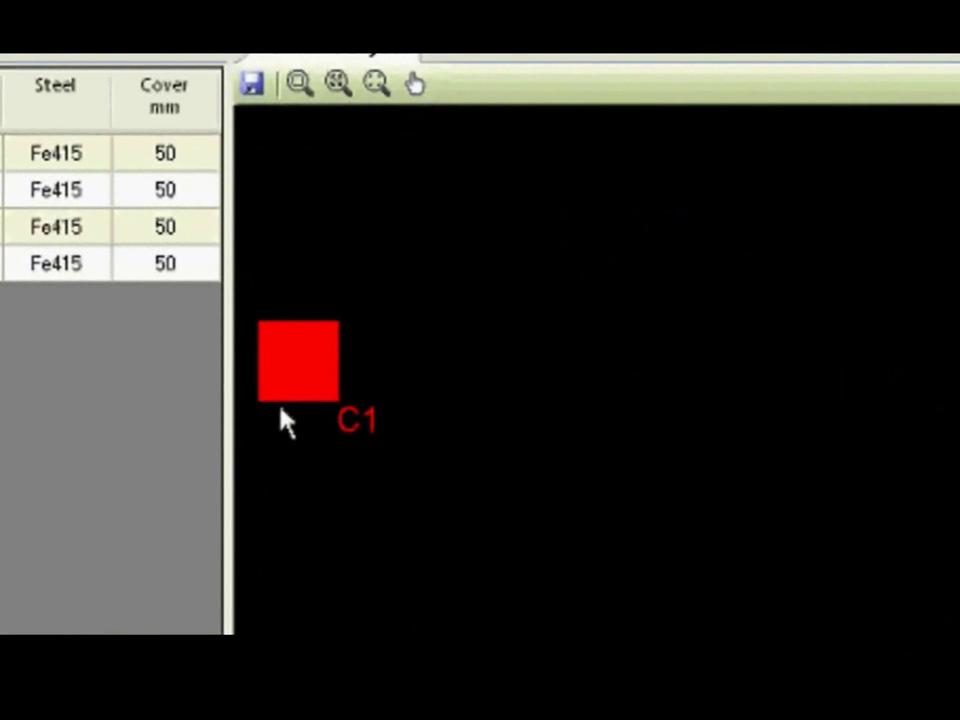
scroll(282, 405, "down", 3)
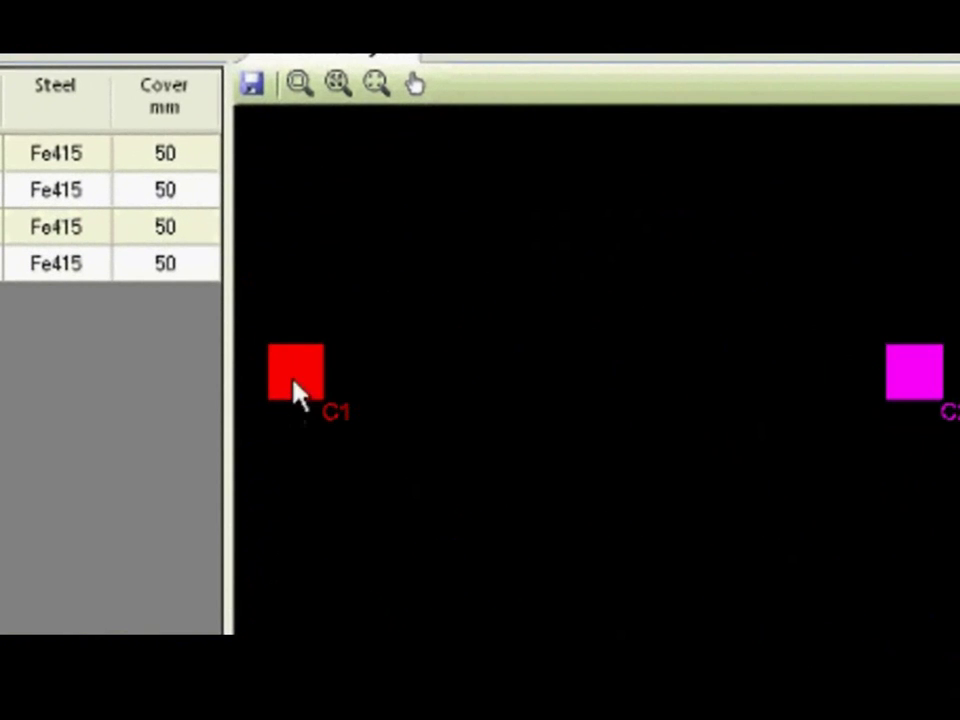
left_click(340, 87)
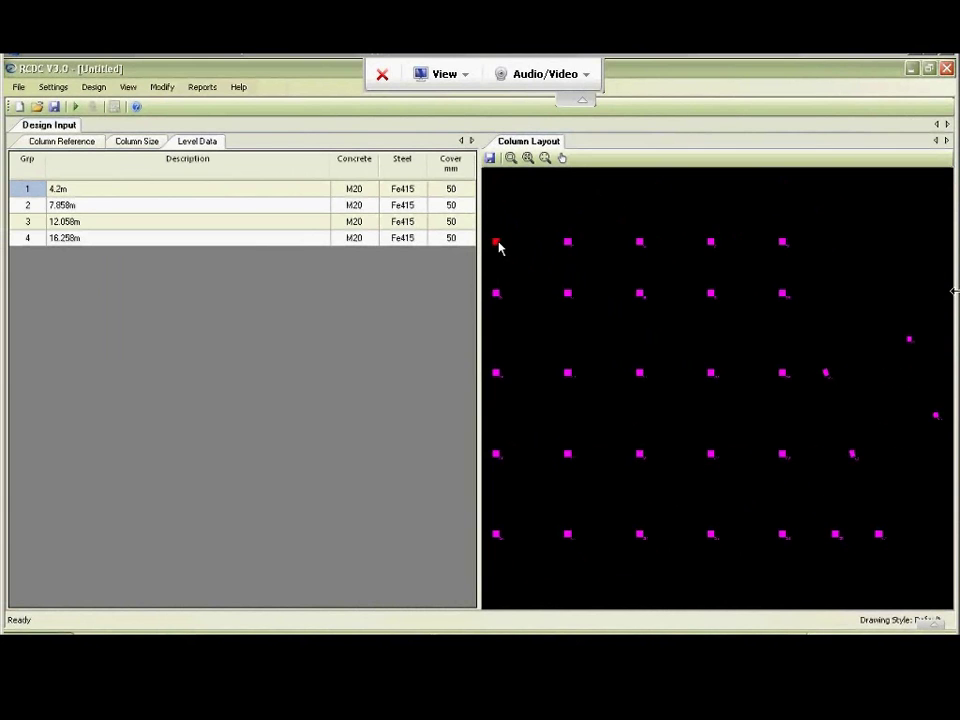
Inspect column C1's member numbers at the 4.2m, 7.858m, 12.058m and 16.258m levels in the column reference table.
left_click(39, 144)
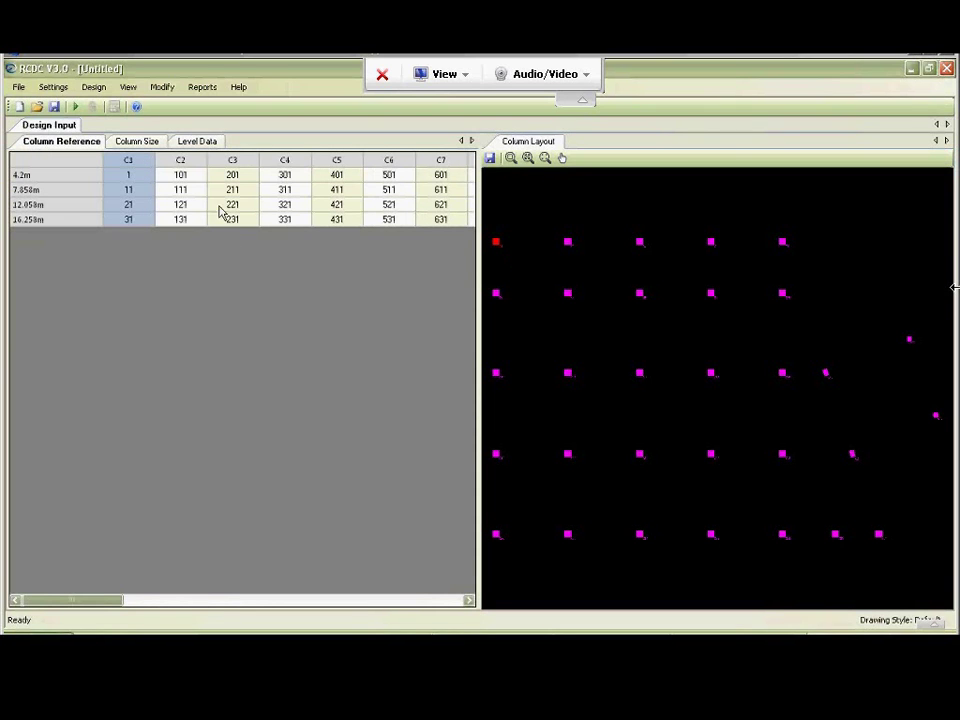
left_click(141, 177)
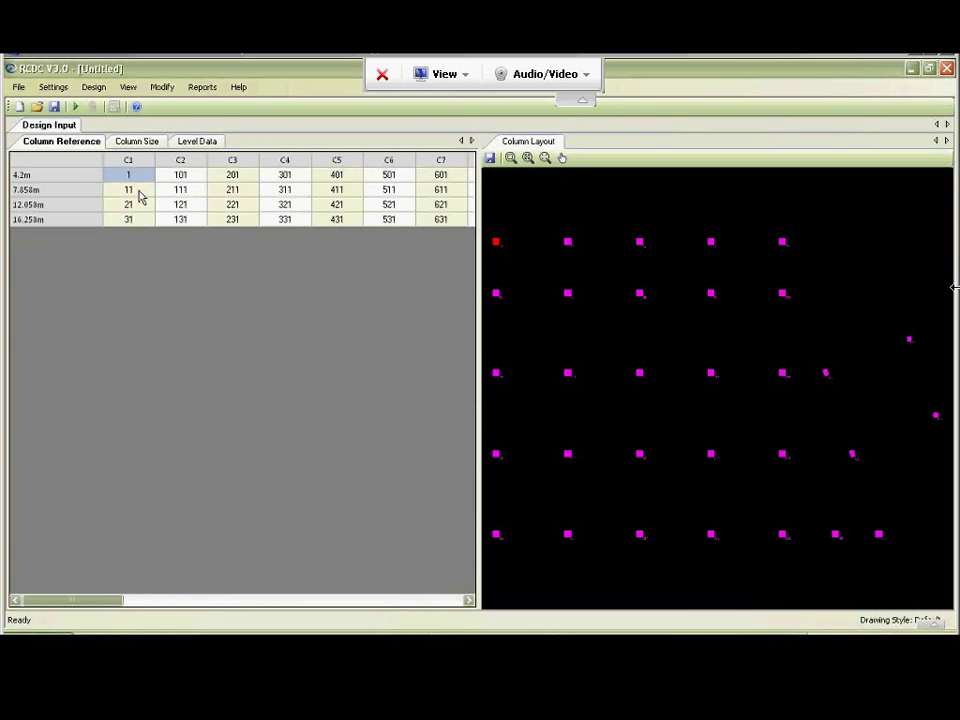
left_click(139, 191)
left_click(141, 207)
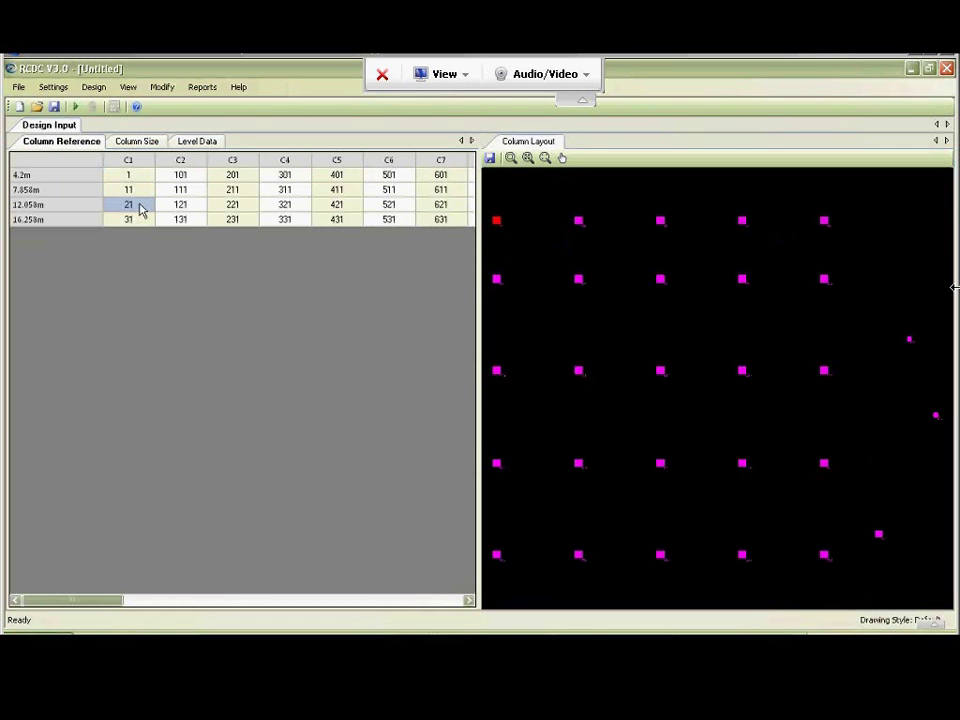
left_click(141, 222)
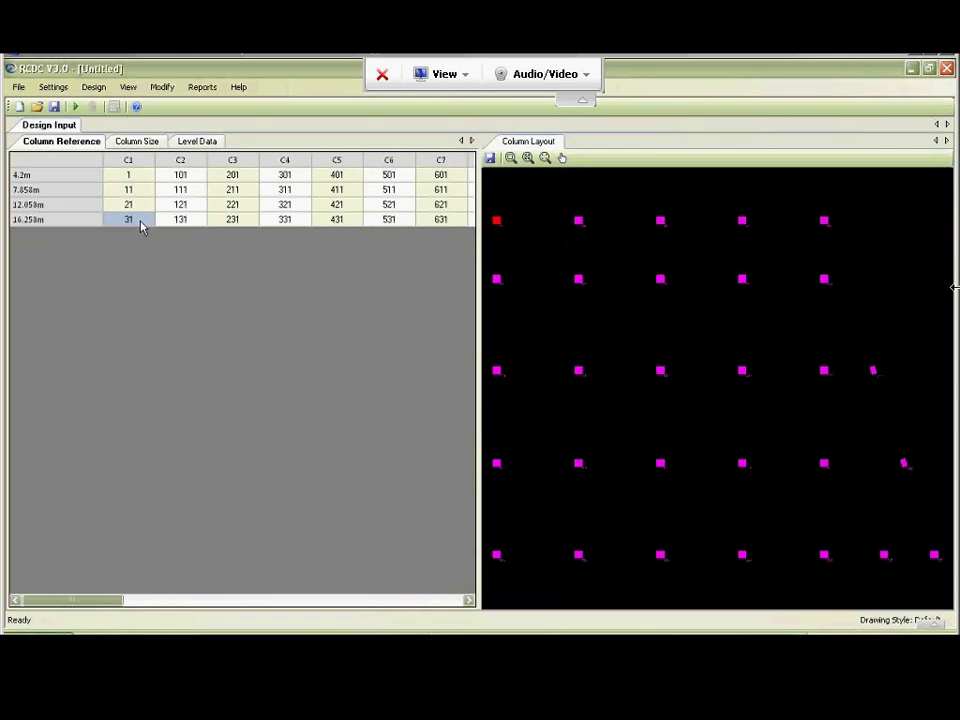
Check the member numbers in STAAD.Pro, and locate the 4.2m members of columns C1 and C2 in RCDC's layout.
key("alt+Tab")
left_click(140, 176)
left_click(176, 178)
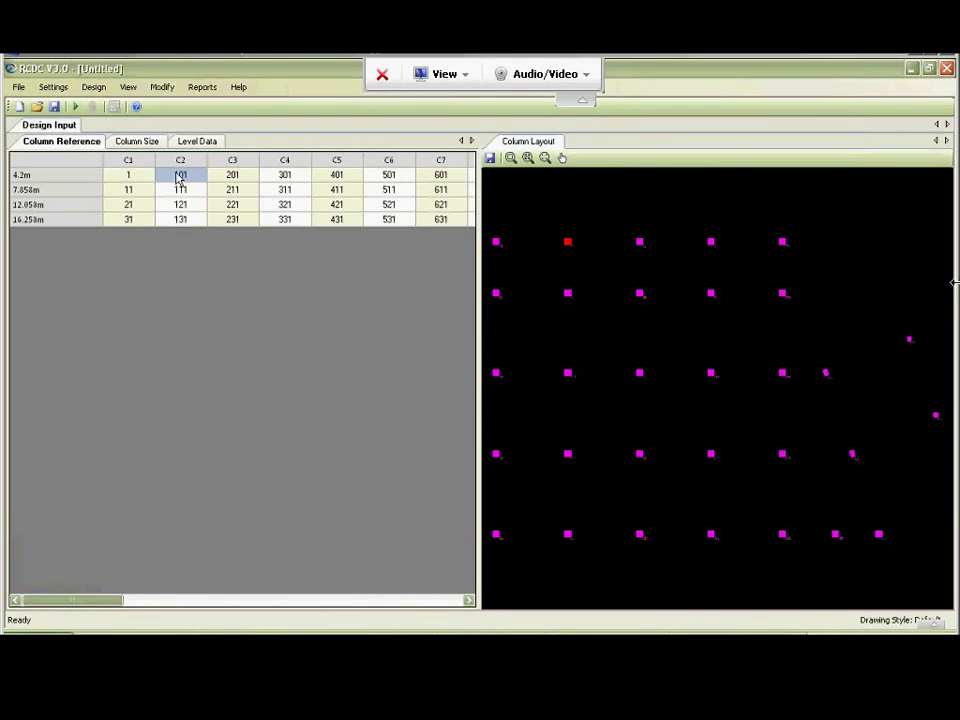
Compare column C11's members at the lower and upper levels with the STAAD.Pro model, and review the column sizes.
left_click_drag(108, 606, 214, 609)
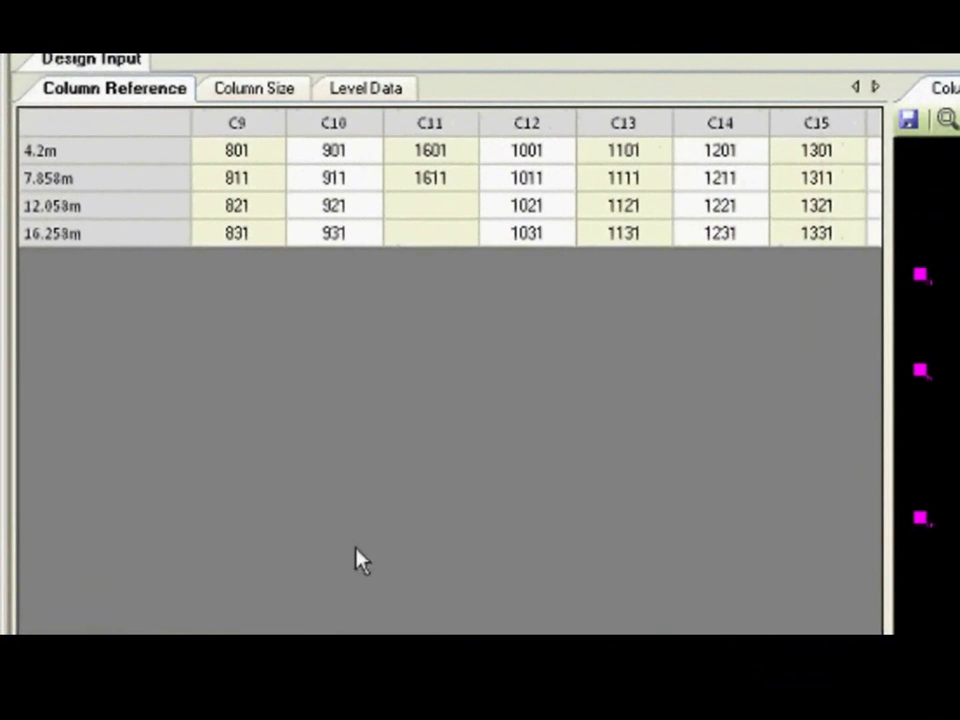
left_click(443, 152)
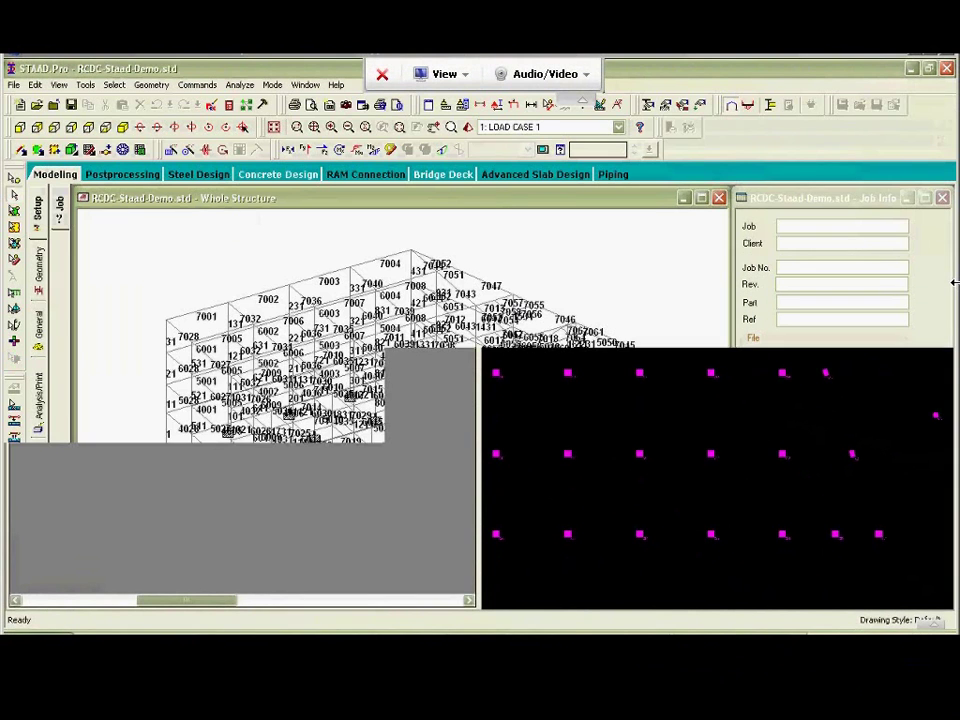
left_click_drag(619, 401, 680, 537)
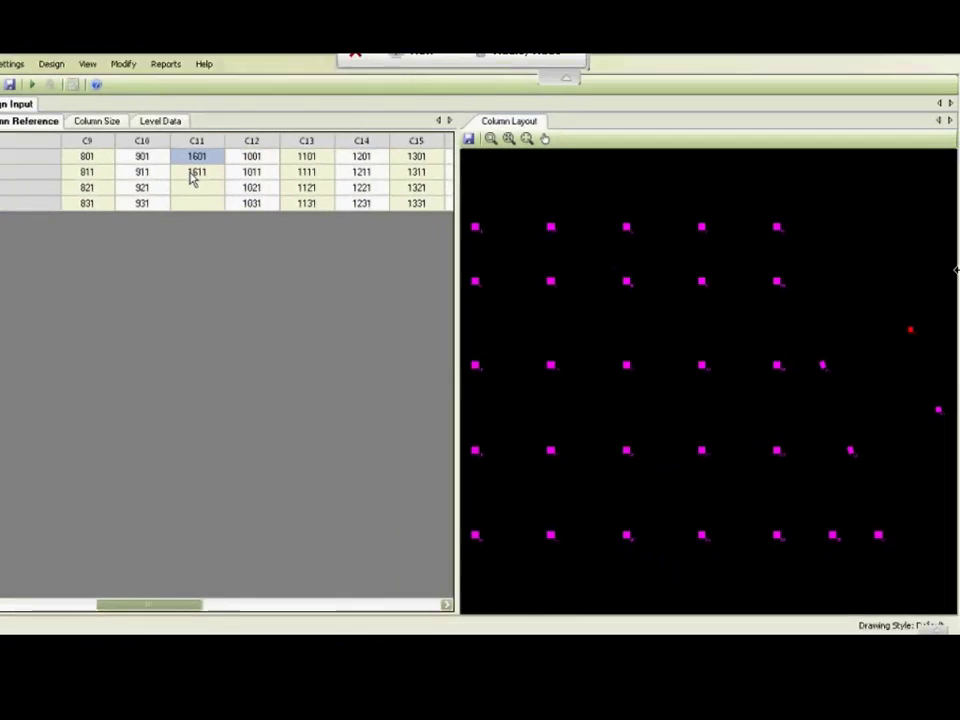
left_click(231, 207)
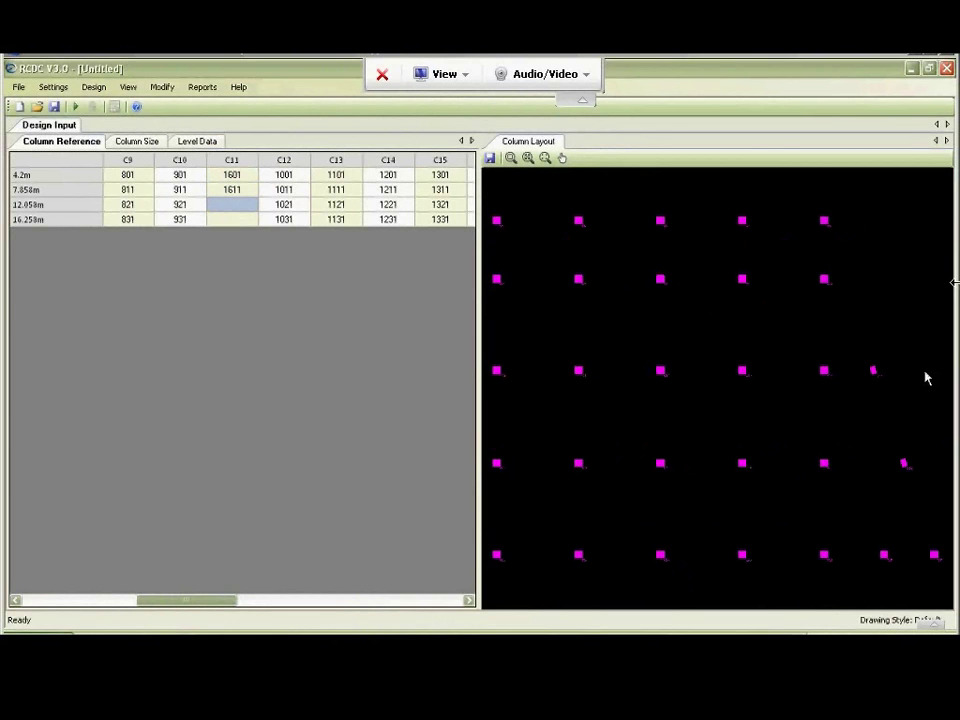
left_click(226, 192)
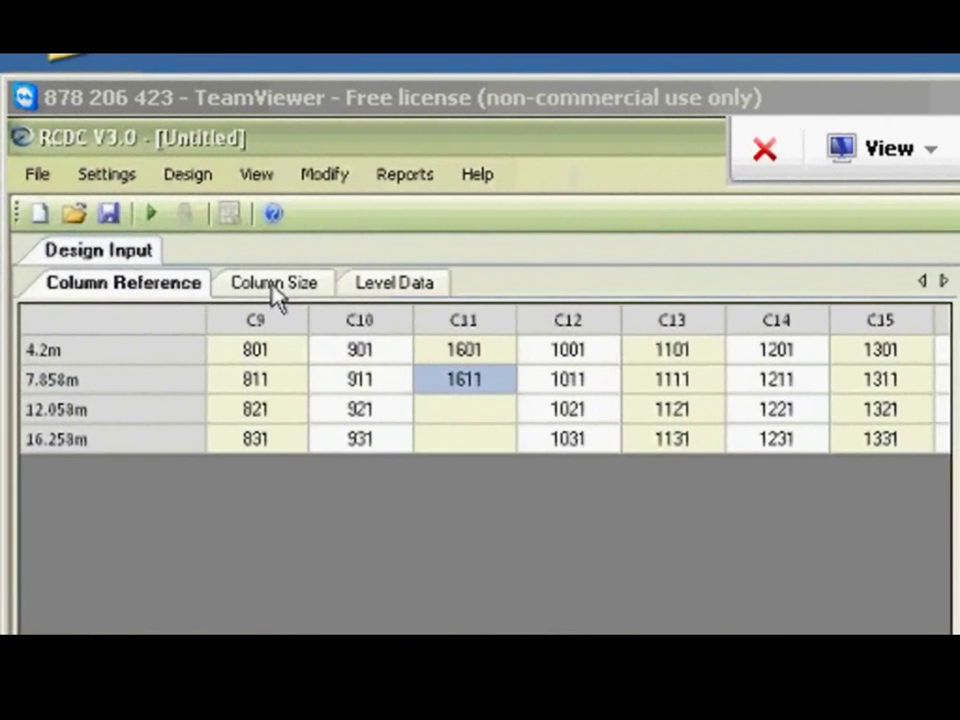
left_click(276, 288)
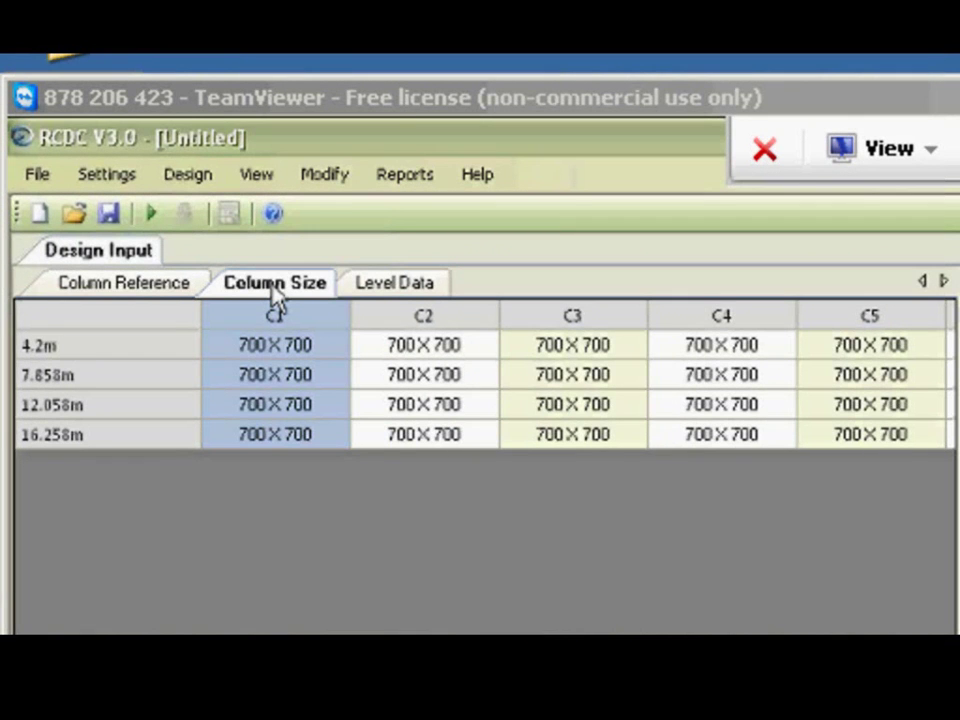
Rename the four level descriptions in the level data as Plinth, First, Second and Terrace.
left_click(383, 291)
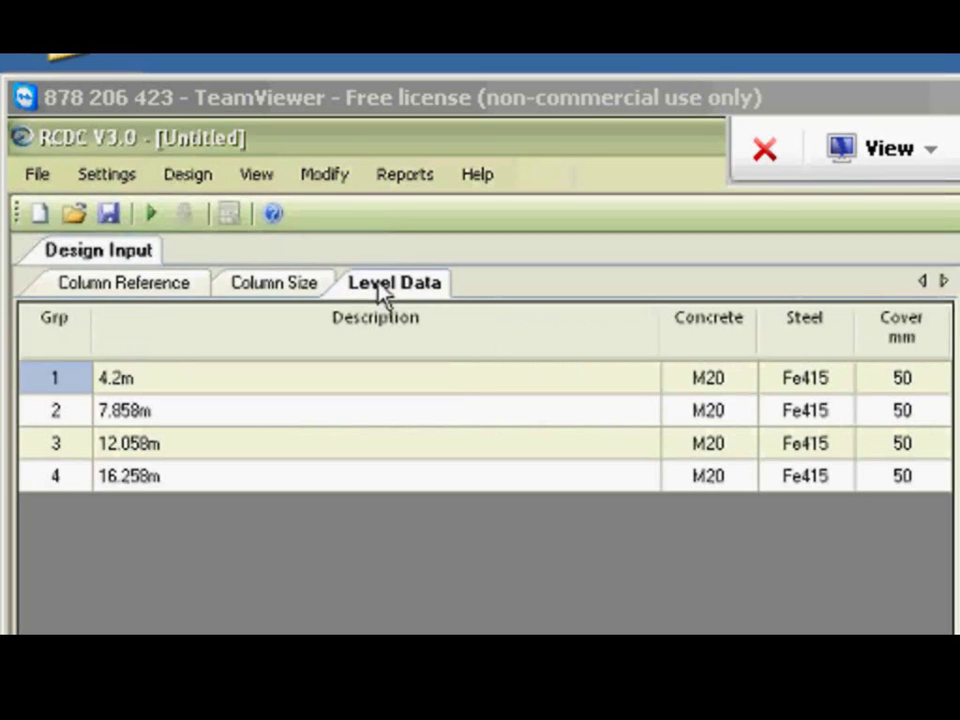
left_click(328, 385)
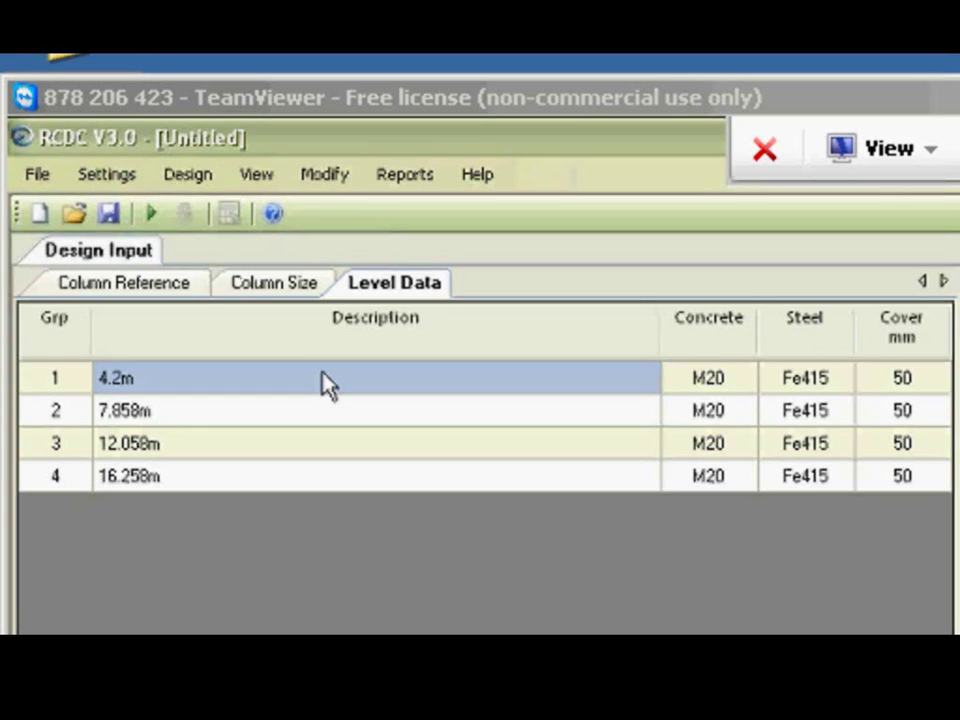
type("Plinth")
key("Return")
type("First")
key("Return")
type("Second")
key("Return")
type("Terrace")
key("Return")
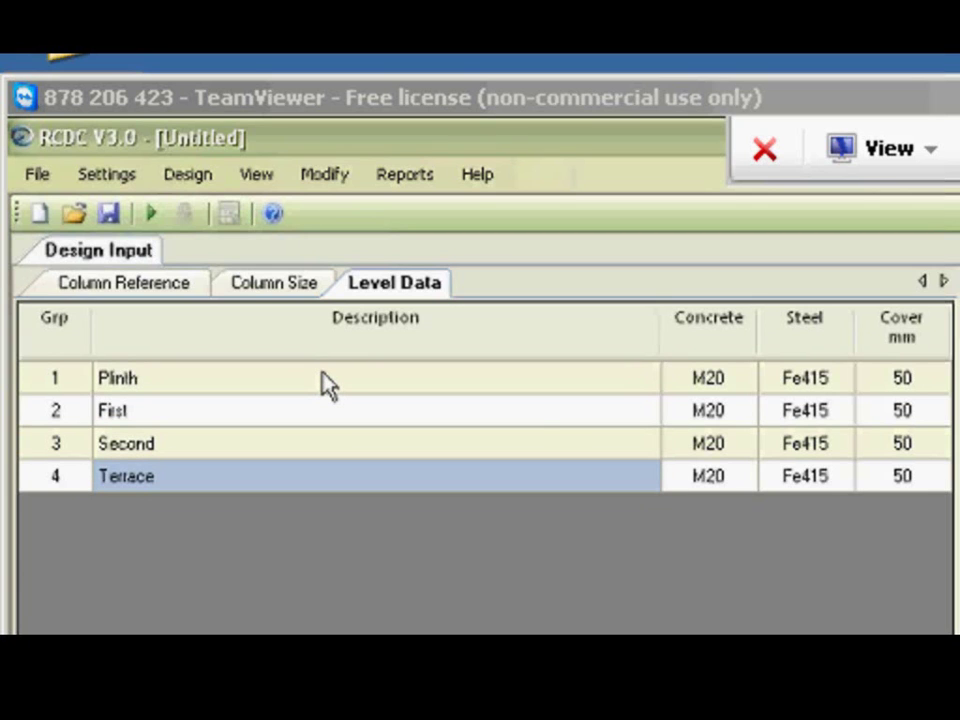
Set the concrete grade of the Plinth level to M40.
left_click(728, 385)
key("Right")
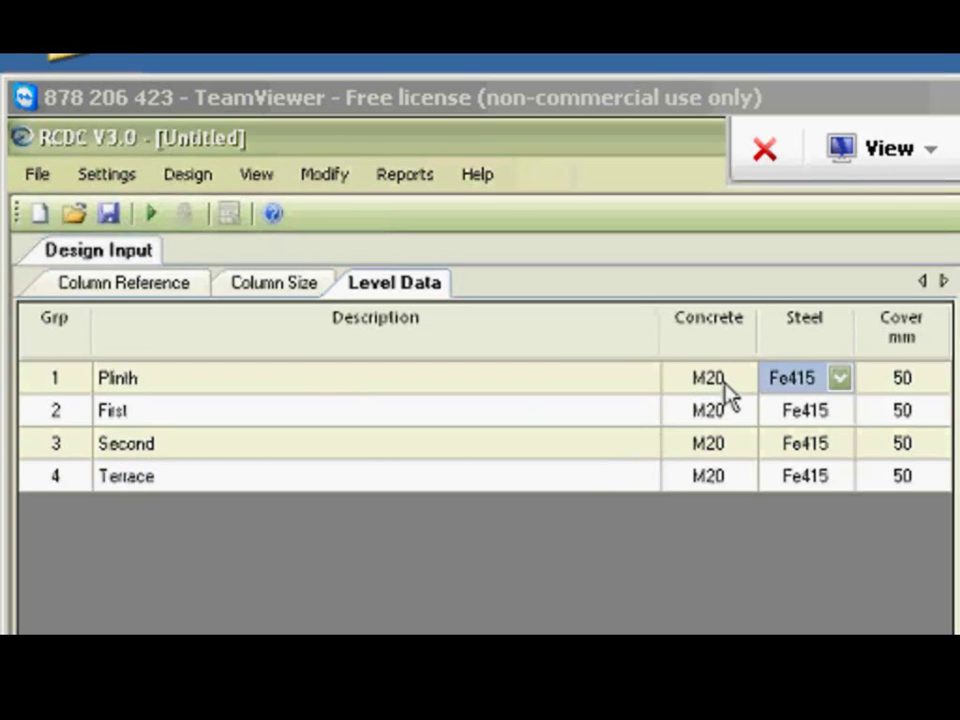
key("Right")
key("Left")
key("Left")
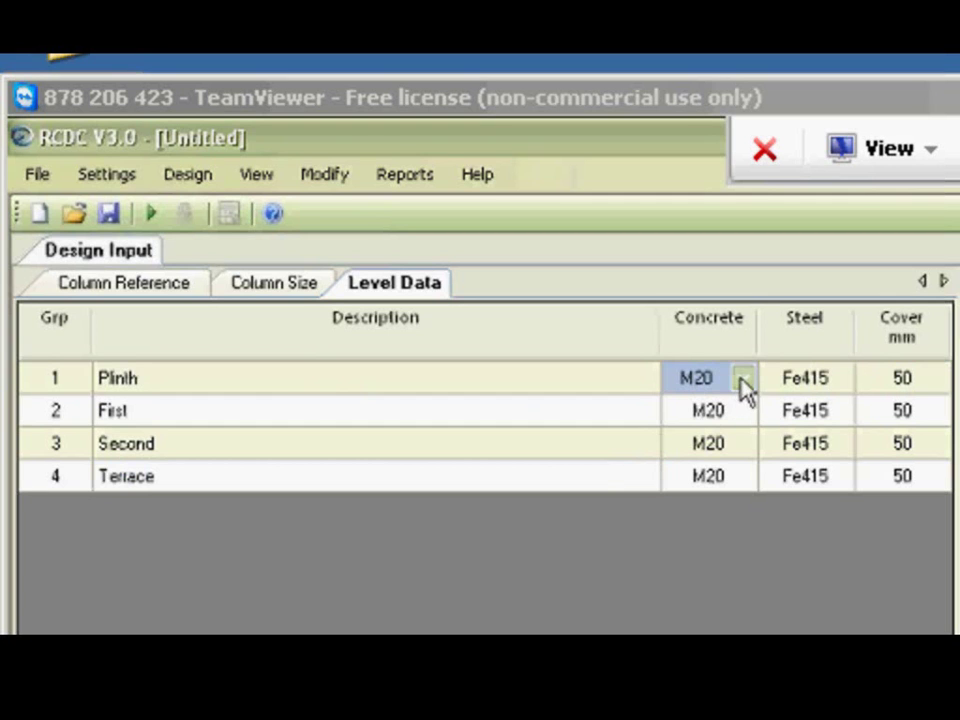
left_click(745, 386)
left_click(696, 486)
left_click(698, 412)
Copy the Plinth level's M40 concrete grade to the First, Second and Terrace levels.
right_click(703, 386)
left_click(769, 499)
left_click_drag(686, 420, 686, 477)
right_click(686, 477)
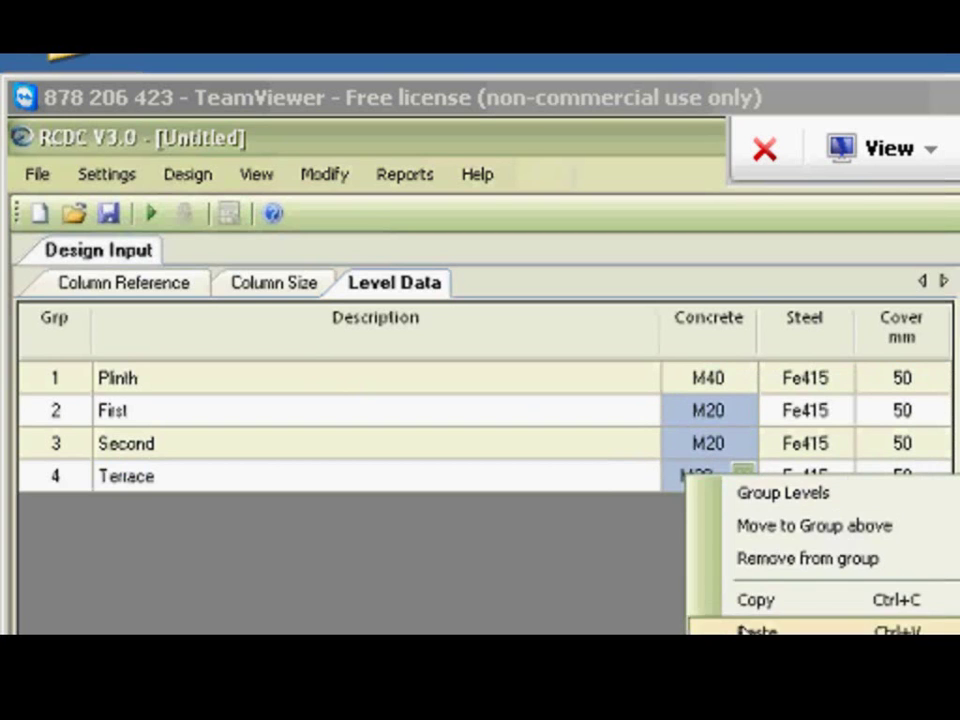
left_click(742, 630)
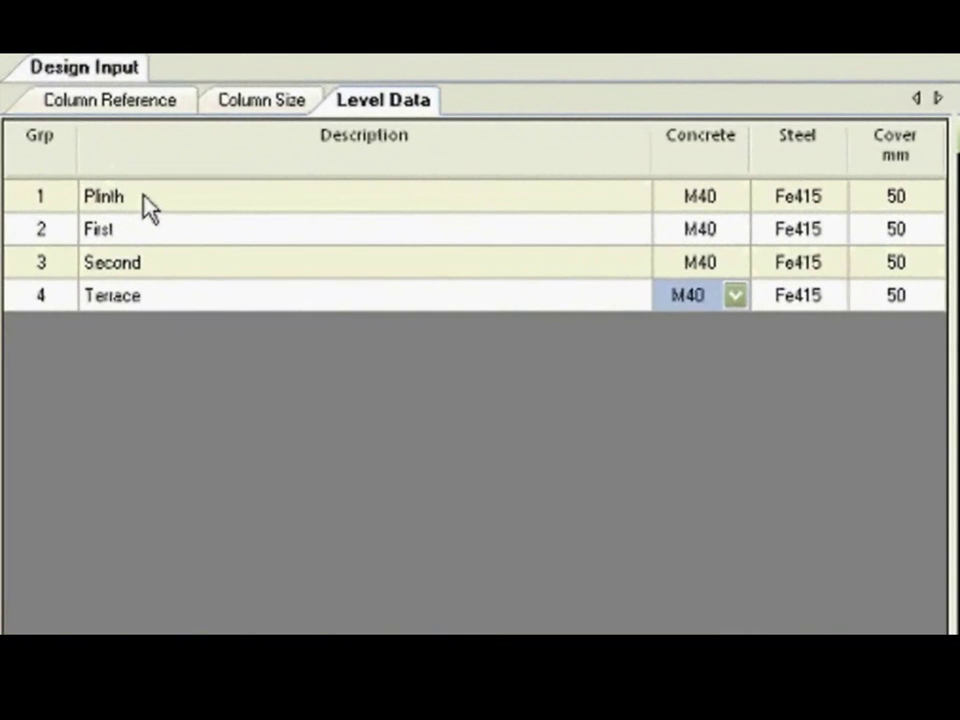
Group the Plinth and First levels together in the level data.
left_click_drag(144, 200, 148, 223)
right_click(148, 223)
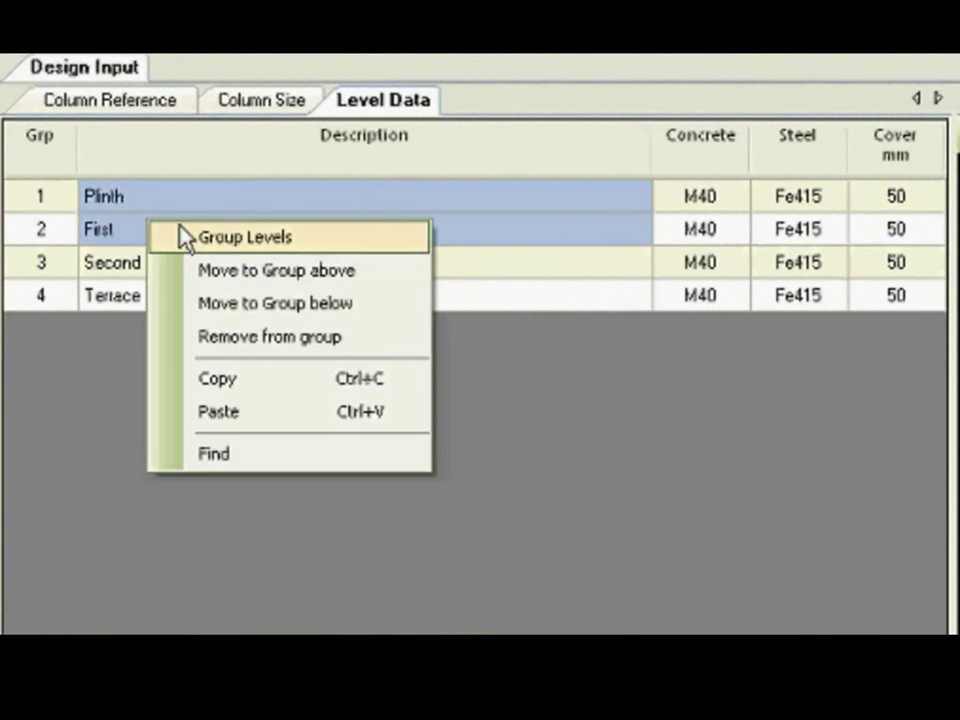
left_click(180, 230)
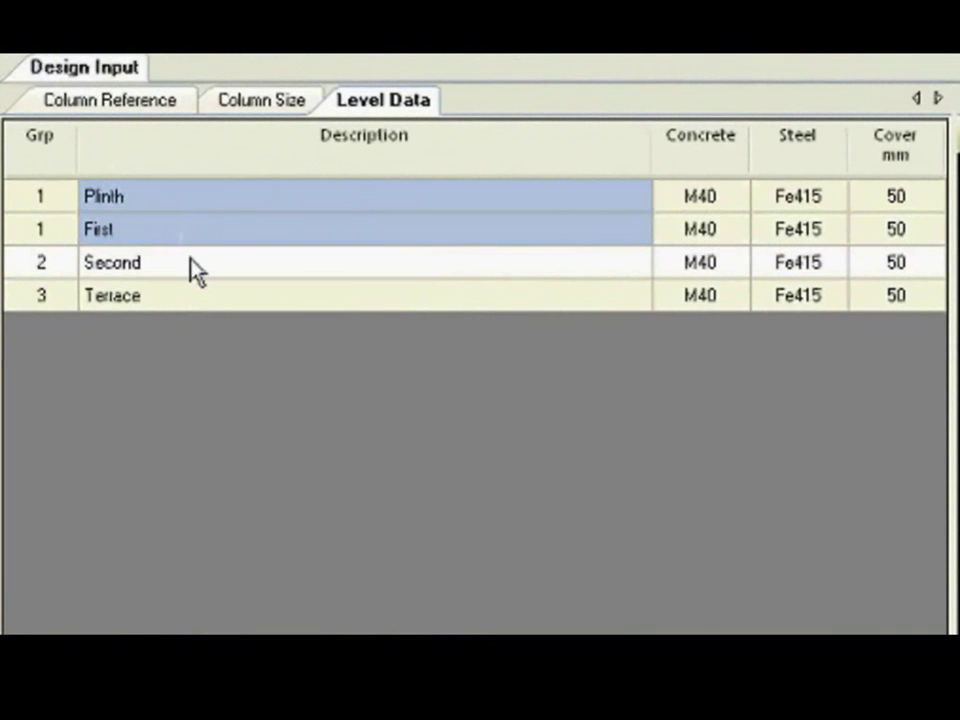
left_click(195, 268)
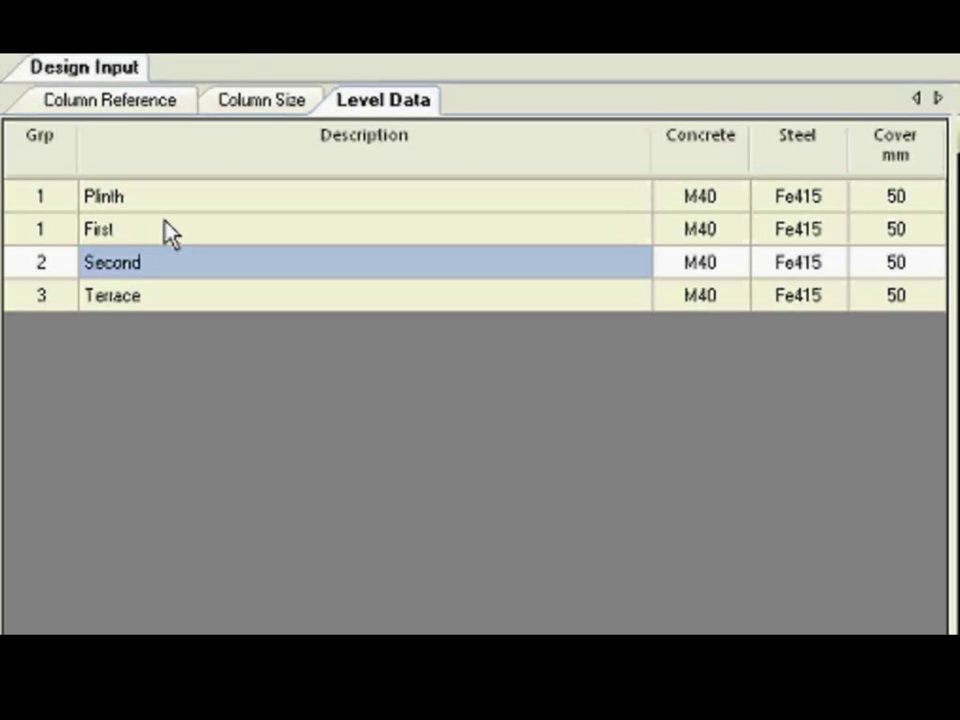
Remove the First level from the group it shares with Plinth.
left_click(162, 232)
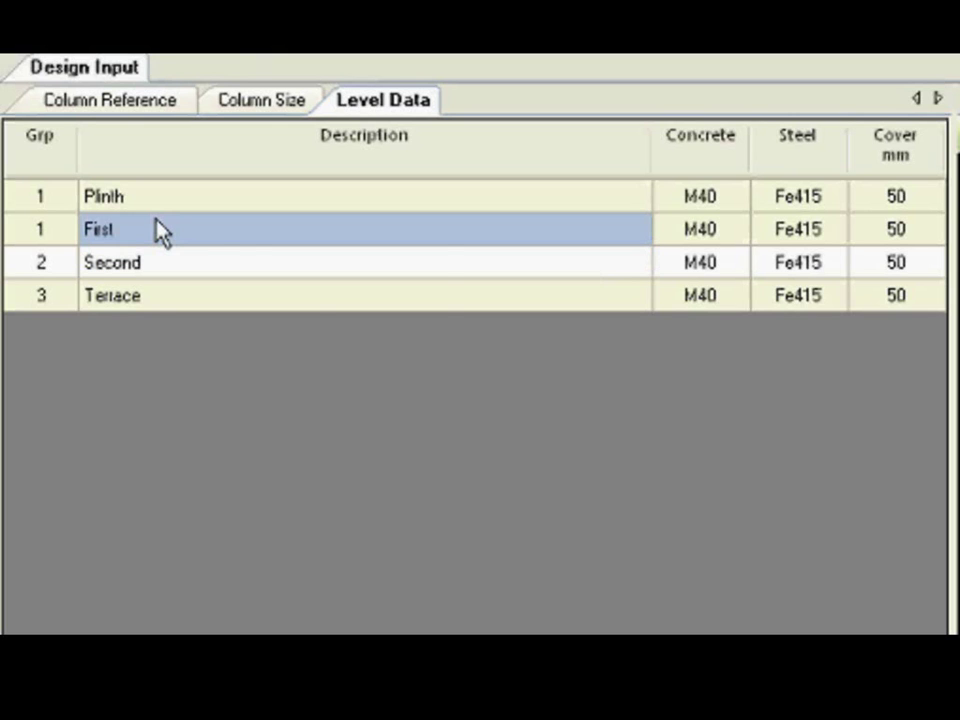
right_click(160, 231)
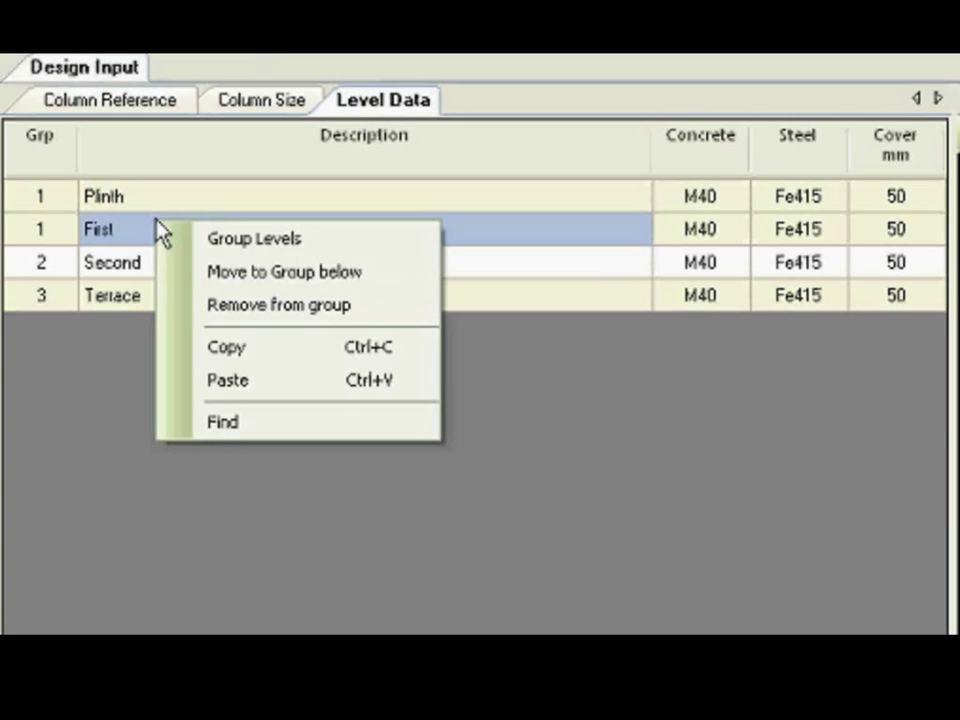
left_click(206, 305)
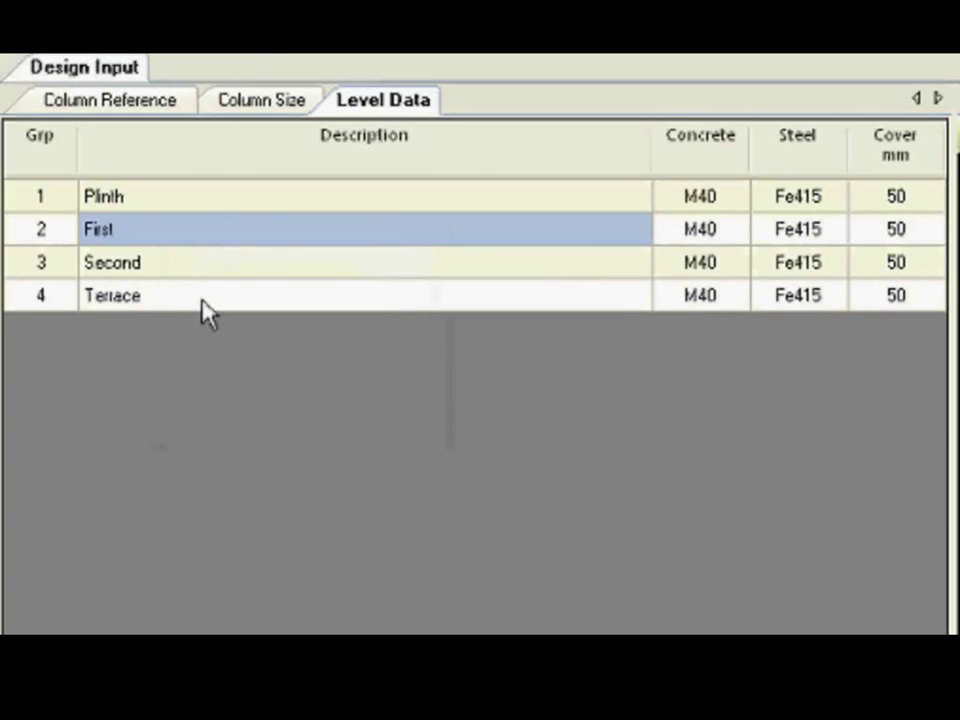
left_click(222, 199)
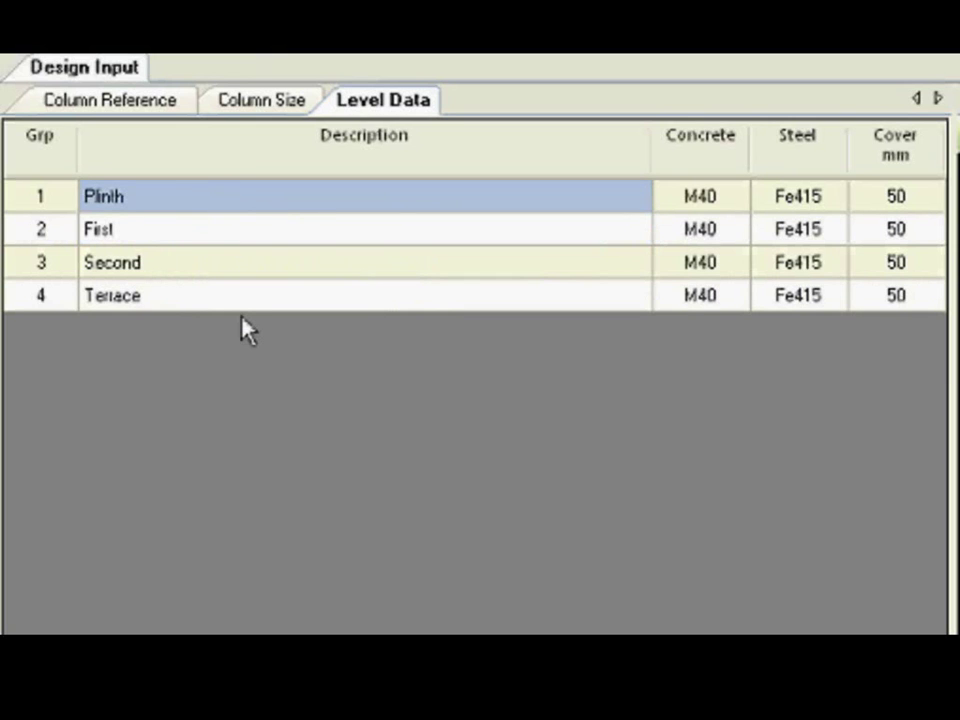
Group columns C1 and C2 in the column reference data.
left_click(107, 103)
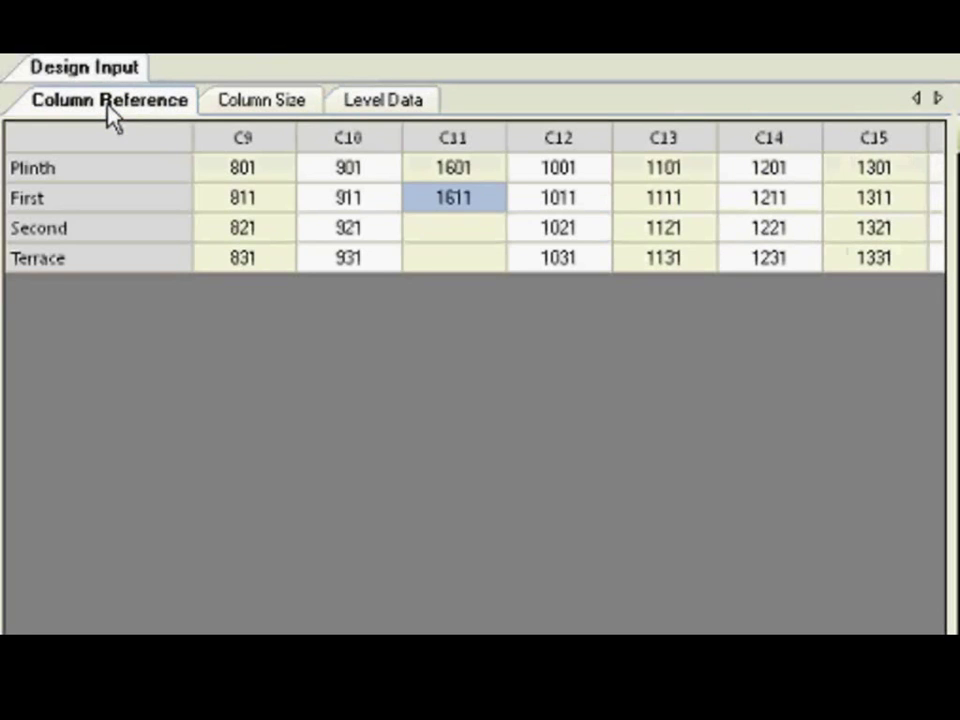
right_click(203, 190)
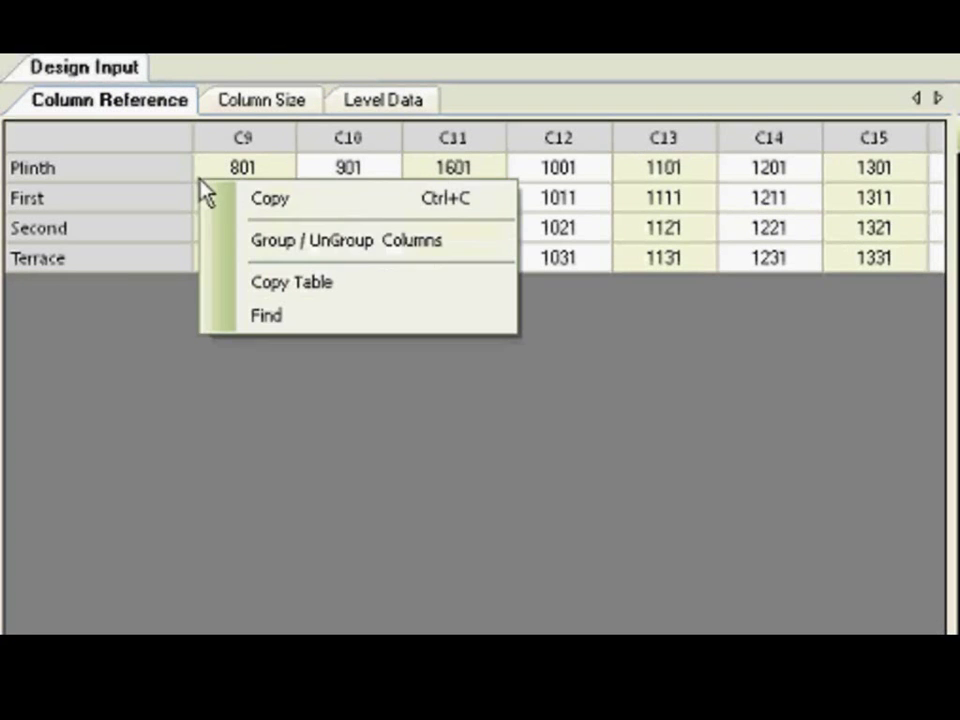
left_click(298, 245)
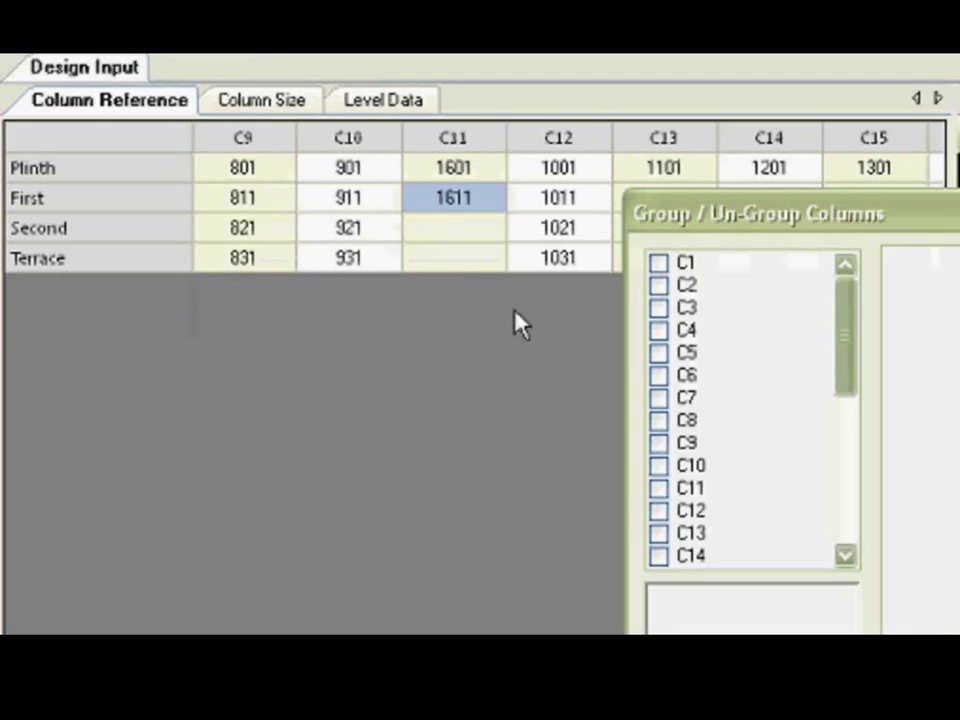
left_click(659, 262)
left_click(487, 235)
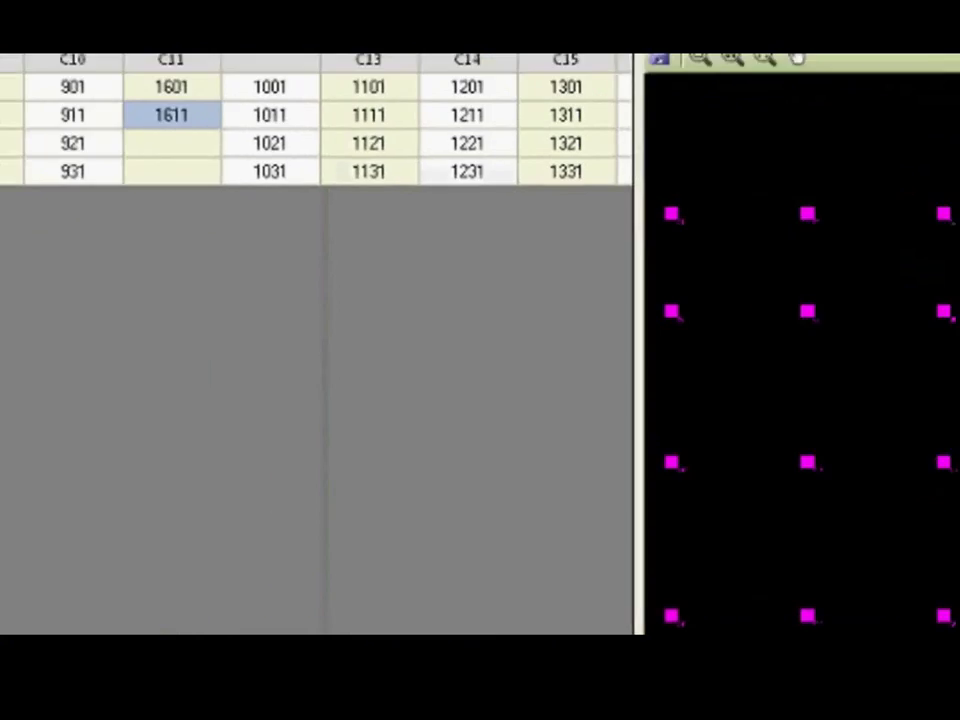
scroll(420, 370, "left", 6)
scroll(420, 370, "left", 2)
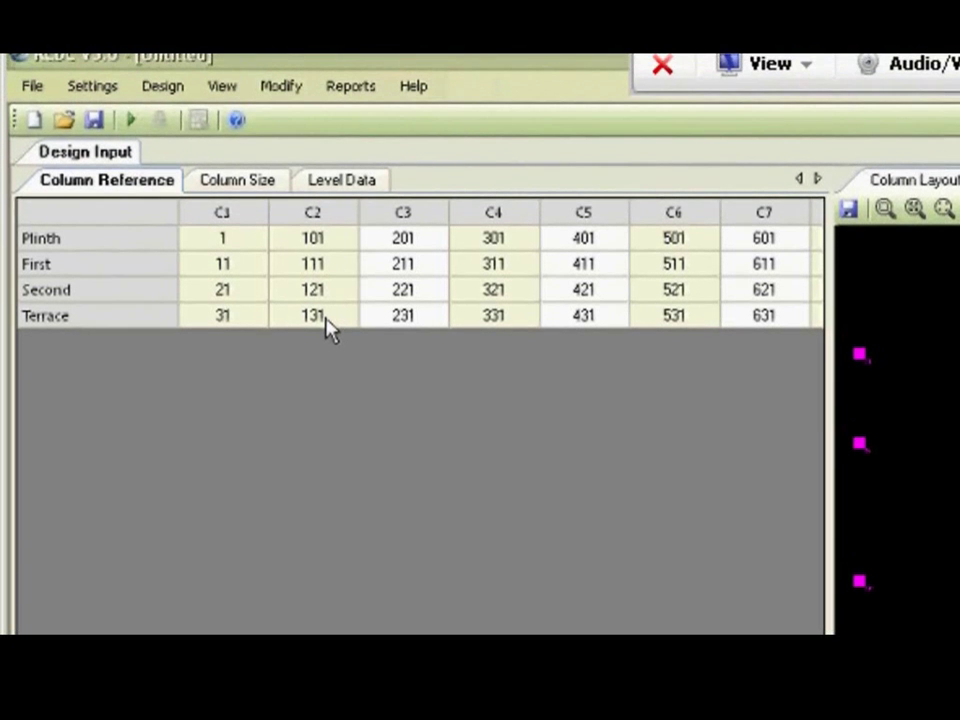
Enable Ductile Design in the design settings.
left_click(84, 90)
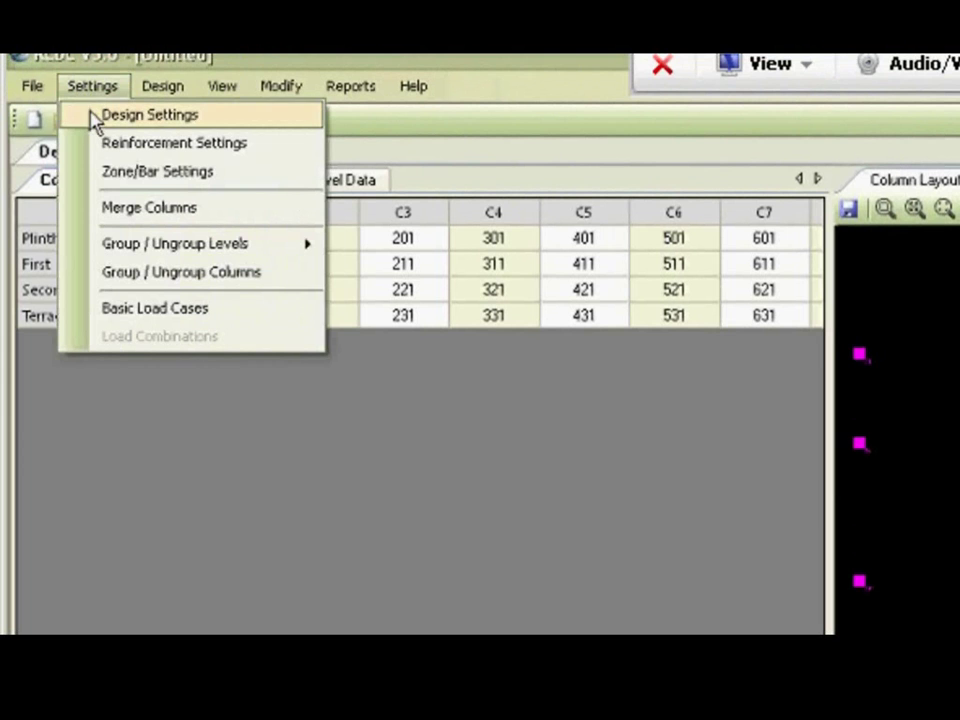
left_click(160, 116)
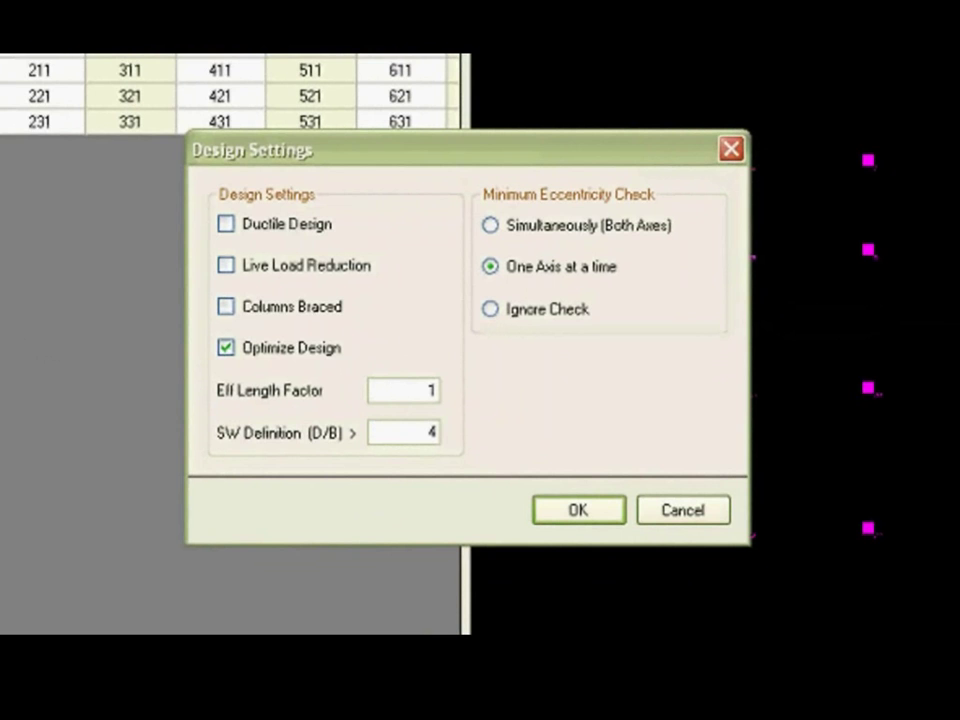
left_click(256, 232)
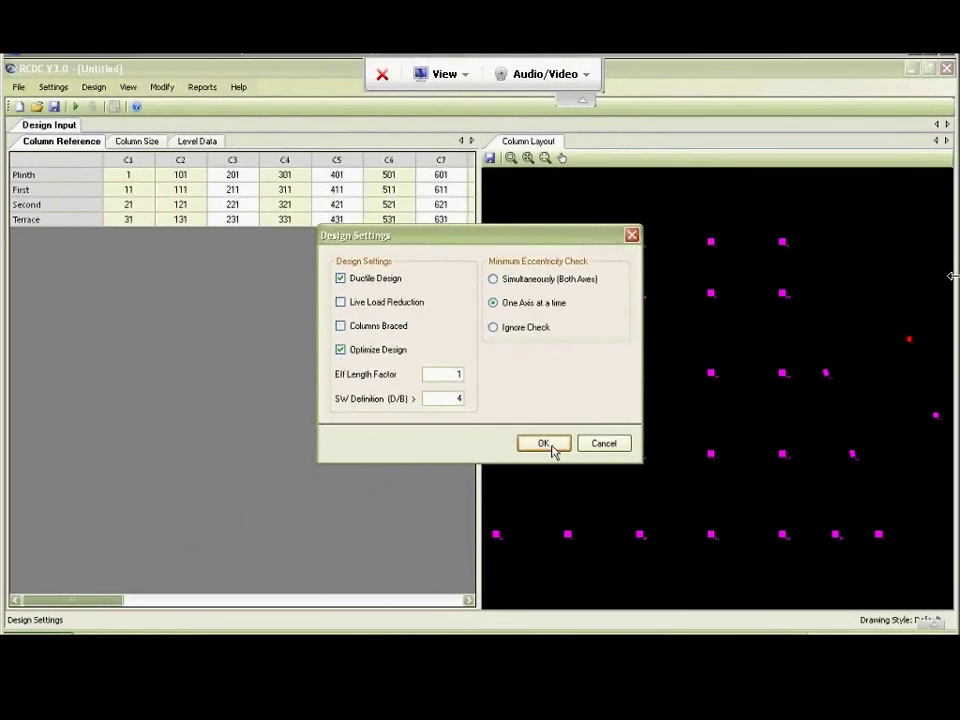
left_click(578, 510)
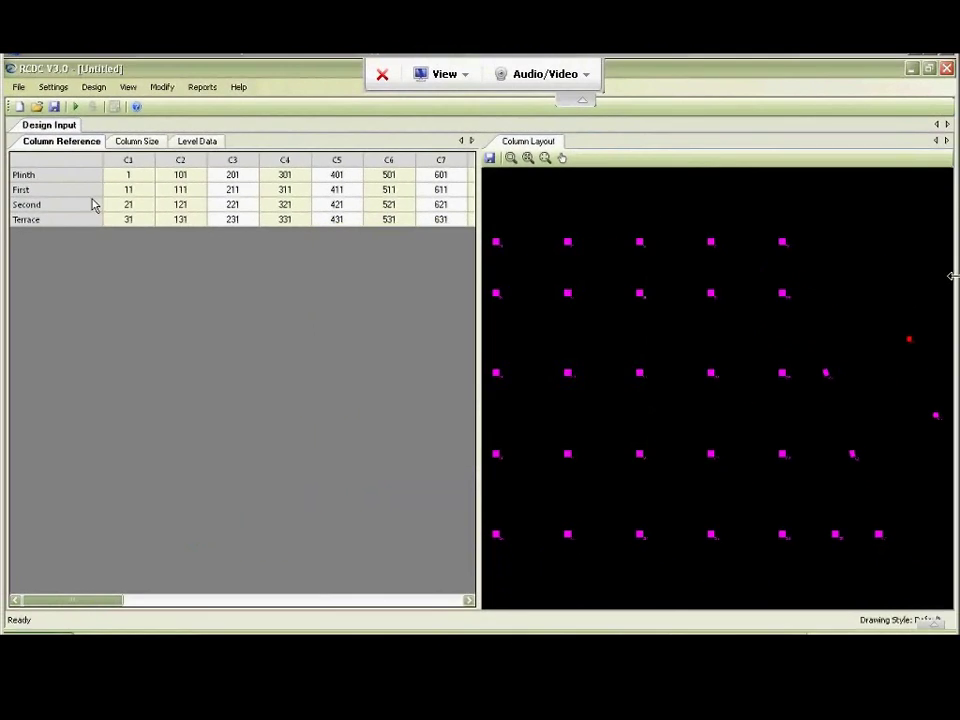
Review the reinforcement settings for steel percentages, bar diameters, bar and link spacing, and round-off factors.
left_click(53, 87)
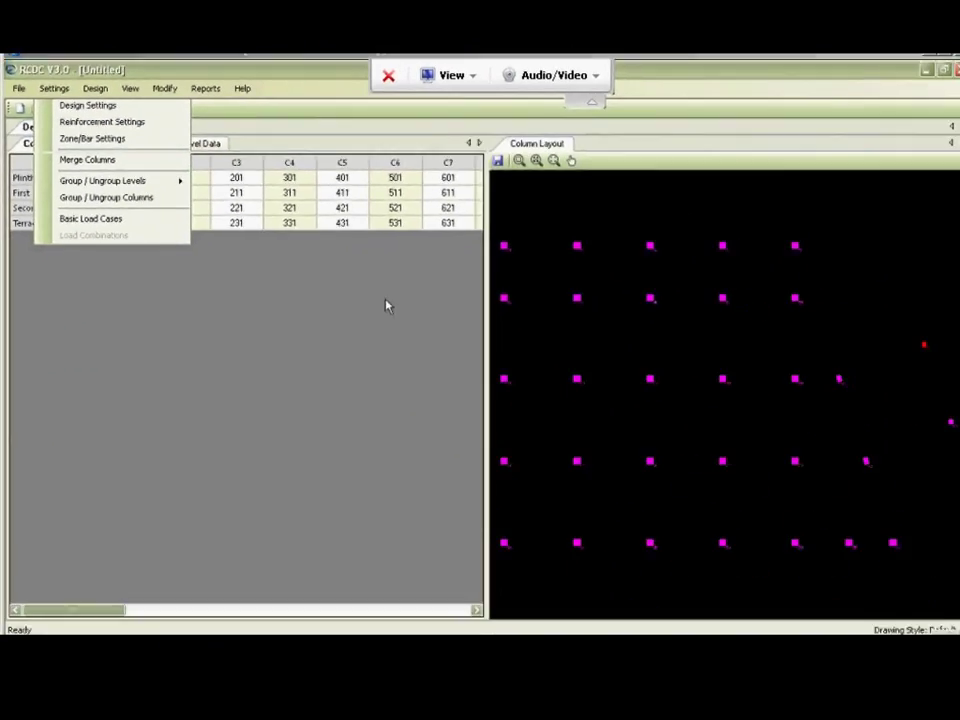
left_click(250, 338)
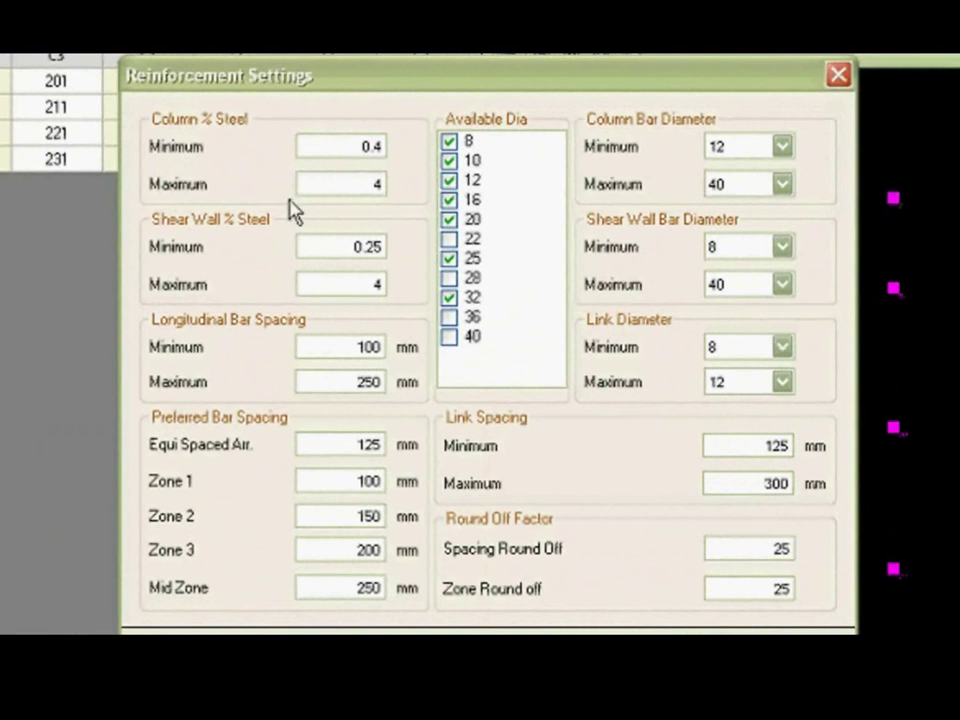
left_click(305, 249)
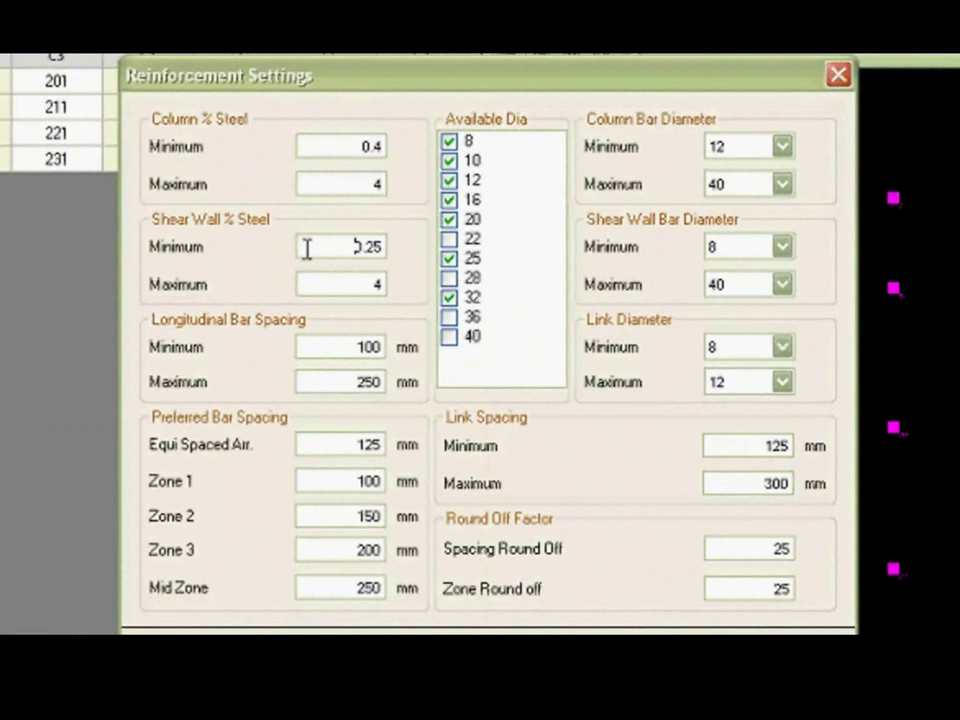
left_click(320, 346)
left_click(320, 380)
left_click(320, 445)
left_click(615, 540)
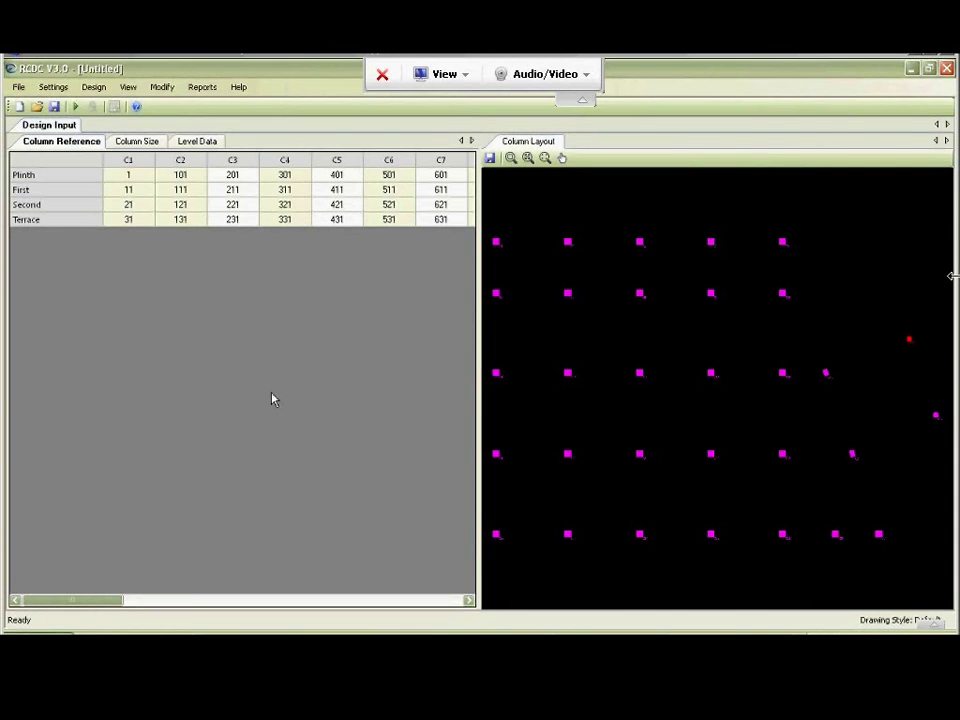
Merge the Column Layout view into the same group as the Column Reference, Column Size and Level Data tables.
left_click(562, 352)
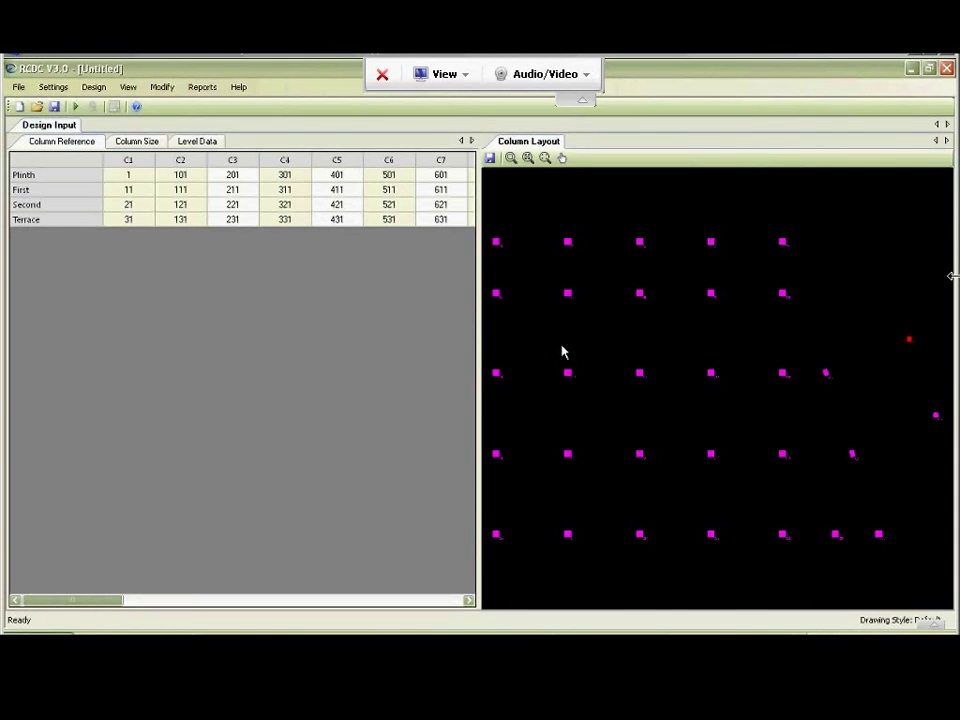
left_click_drag(529, 141, 245, 373)
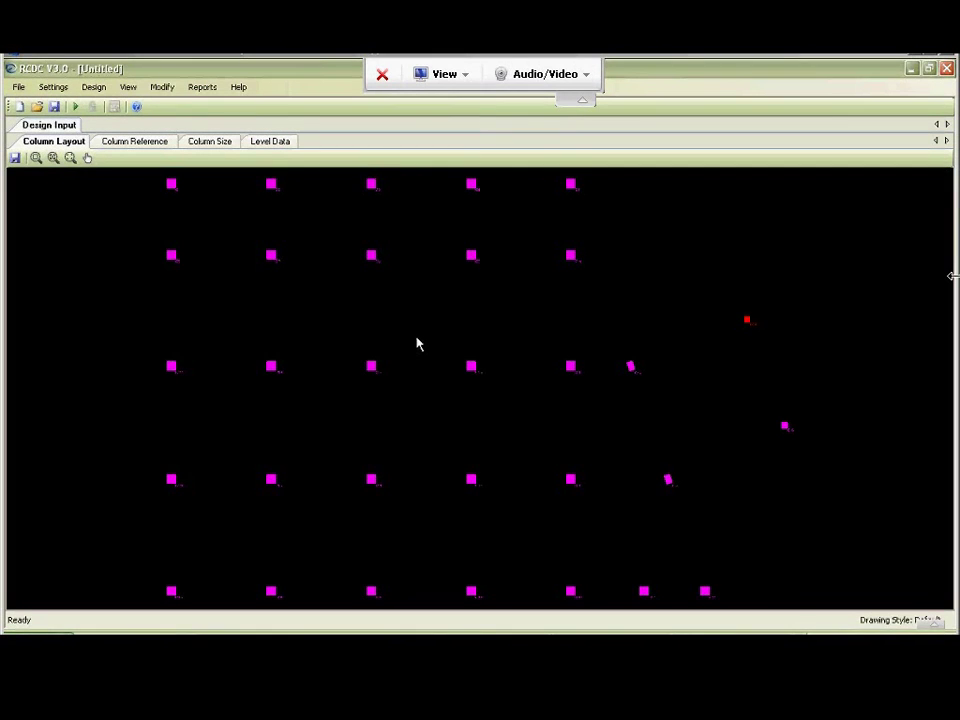
Inspect columns C6 and C7 up close in the column layout, and return to the full extents.
scroll(415, 337, "up", 1)
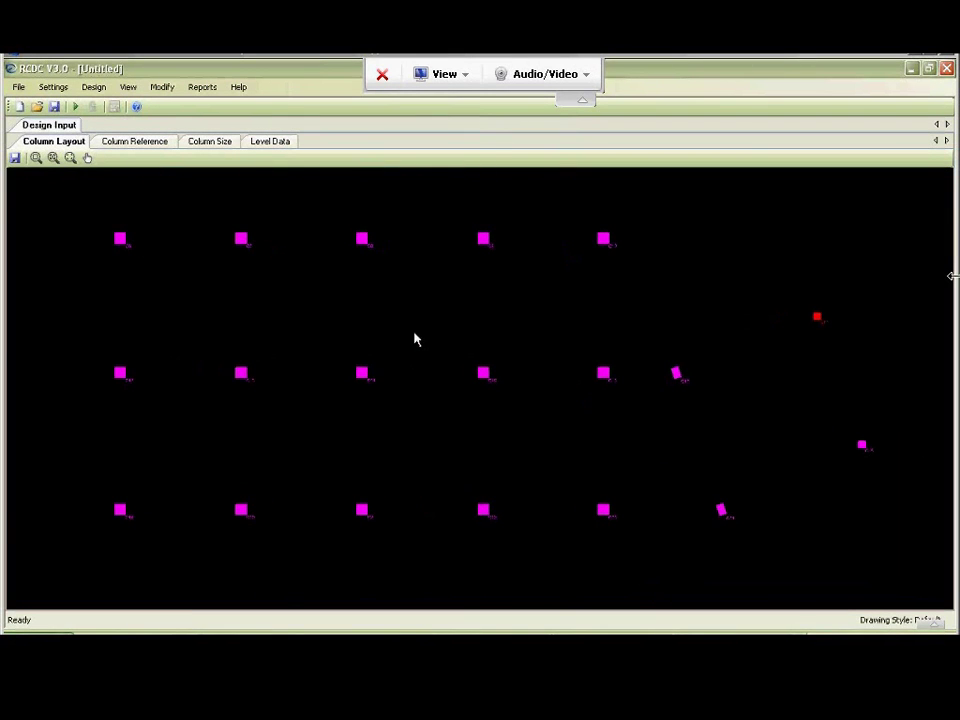
left_click(35, 158)
left_click_drag(75, 215, 291, 428)
scroll(395, 160, "up", 1)
scroll(390, 166, "up", 2)
scroll(369, 214, "up", 1)
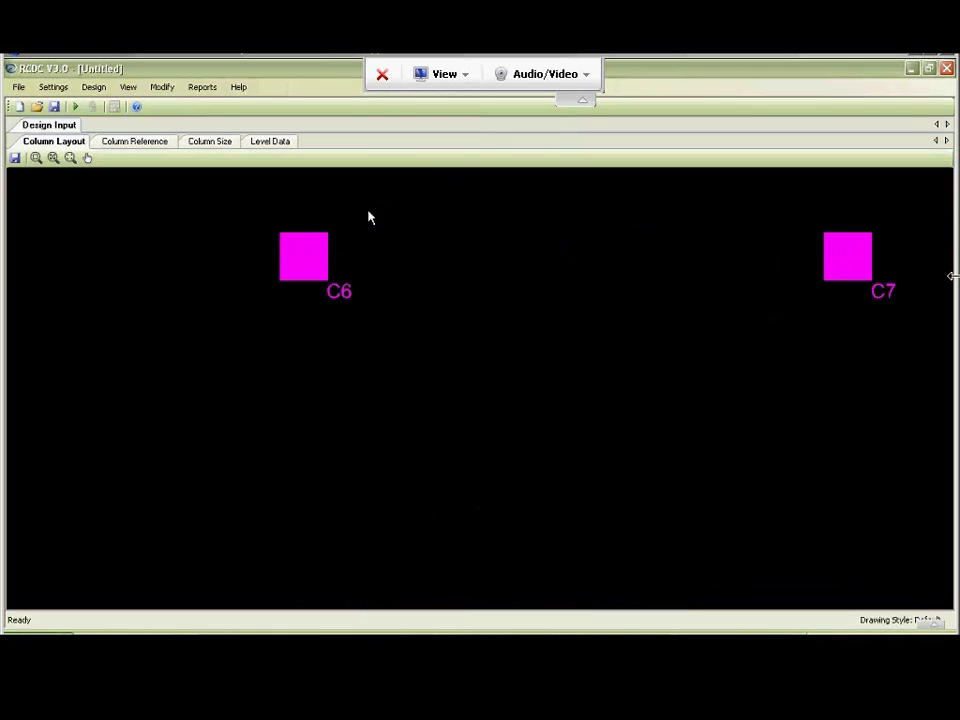
left_click(54, 159)
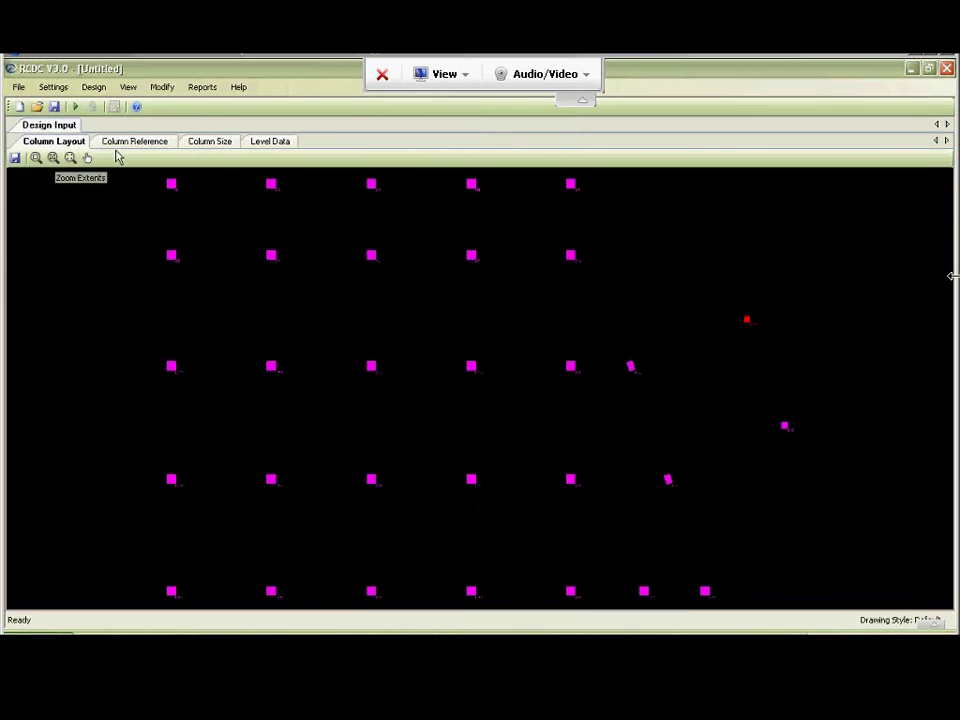
Arrange four separate views, with Column Reference below Column Layout, Level Data beside the layout and Column Size beside Column Reference.
left_click_drag(135, 143, 484, 401)
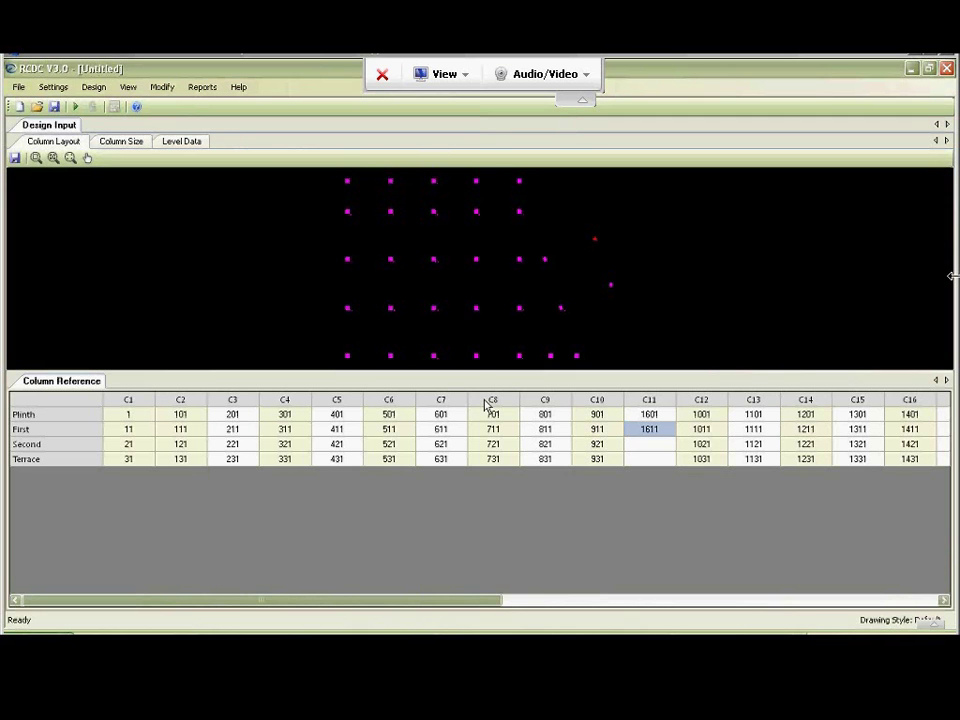
left_click_drag(330, 277, 500, 251)
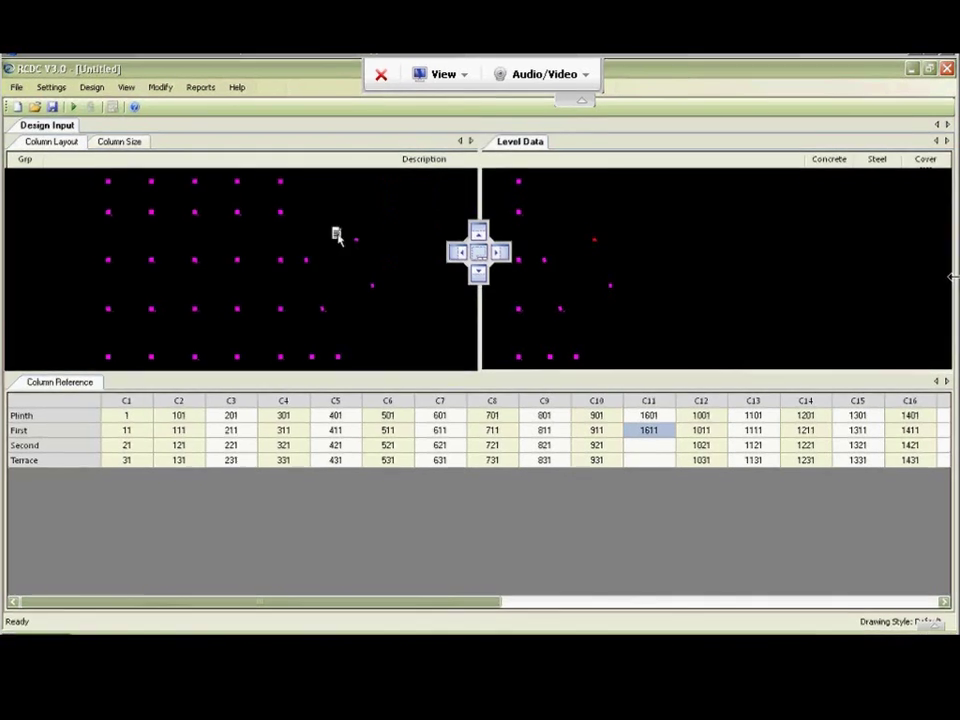
left_click_drag(121, 141, 498, 506)
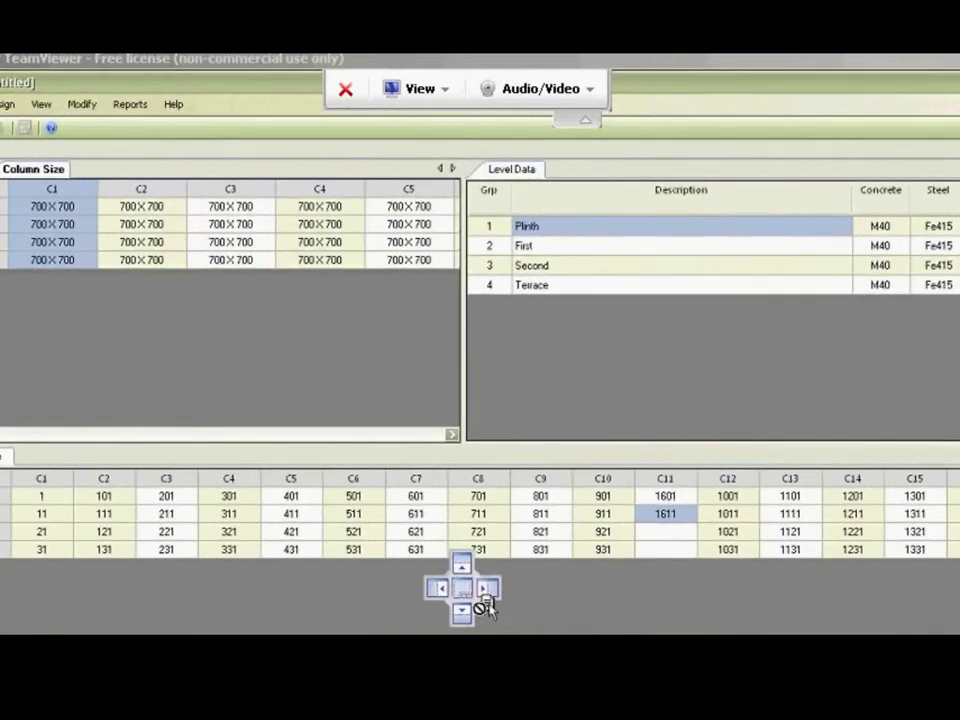
left_click_drag(487, 603, 488, 589)
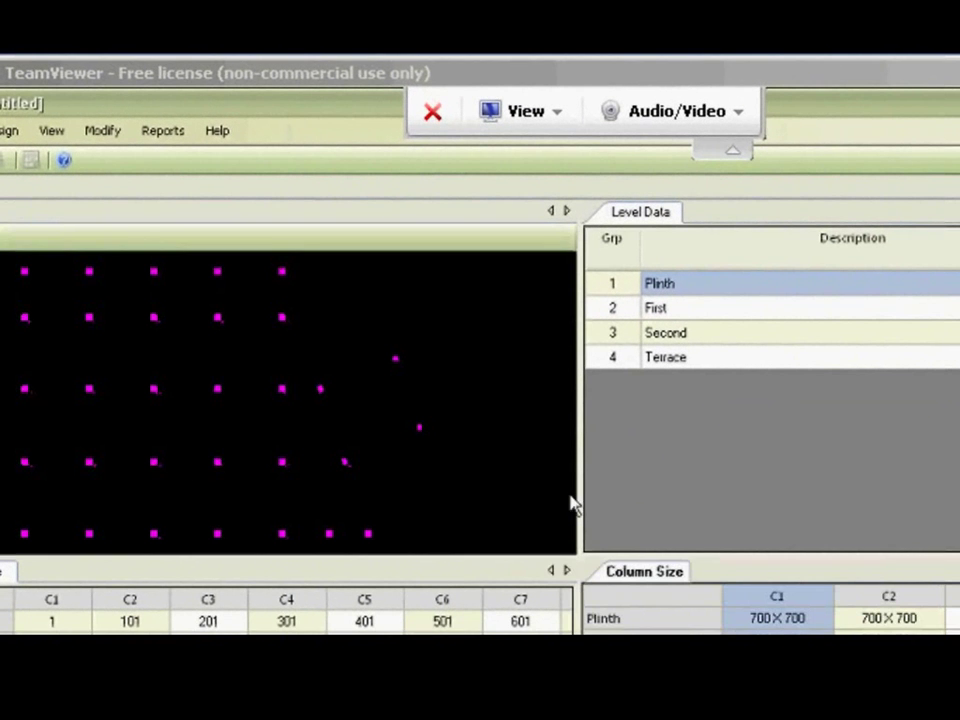
Resize the four docked views, giving Column Layout more width and height.
left_click_drag(580, 490, 501, 491)
left_click_drag(426, 555, 422, 490)
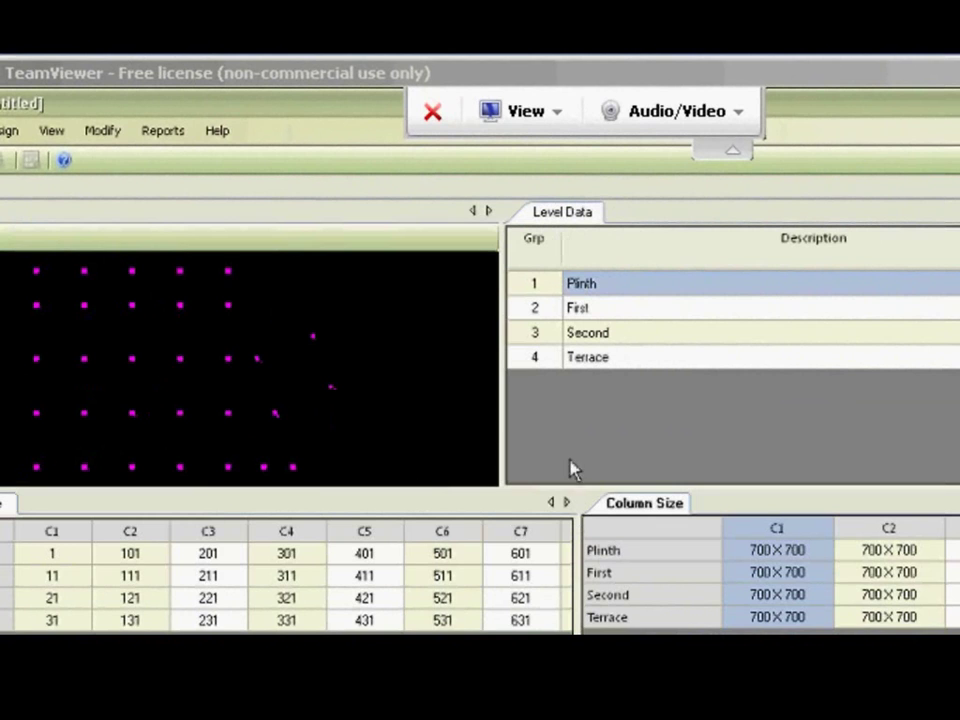
left_click_drag(498, 410, 628, 431)
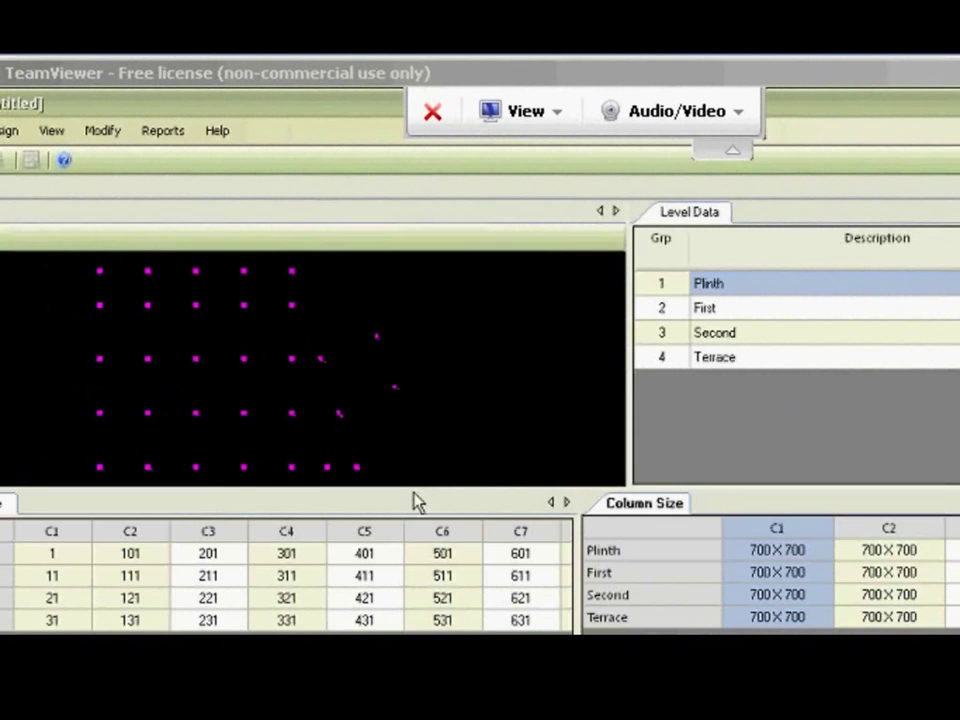
left_click_drag(414, 489, 414, 638)
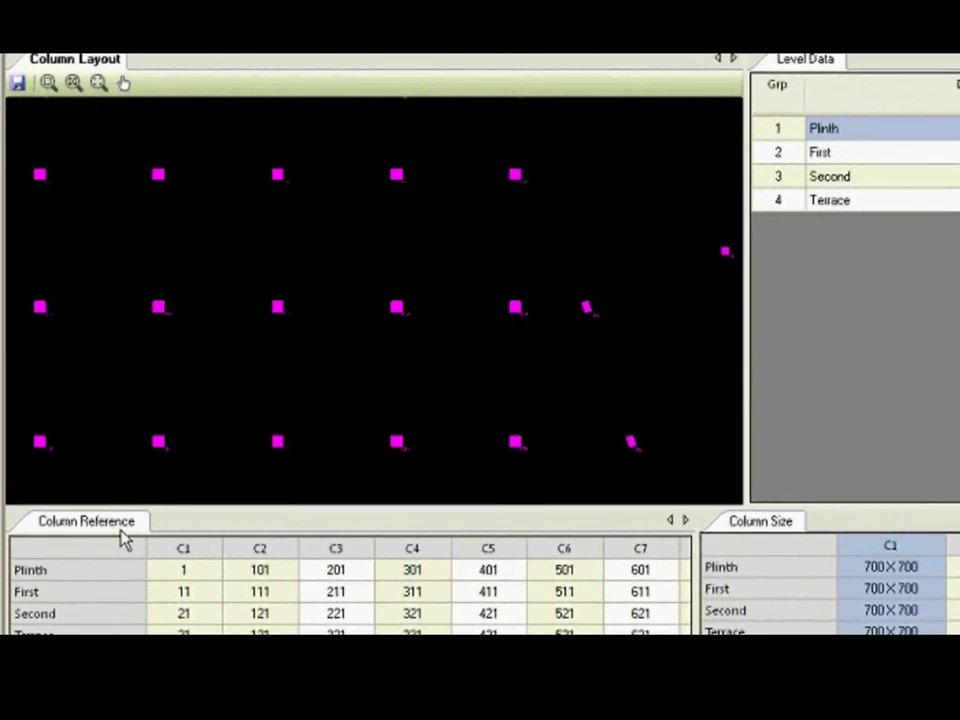
Merge all four views back into one group, and dock Column Layout on its own beside the data tables.
middle_click(302, 282)
mouse_move(389, 312)
left_mouse_down()
mouse_move(377, 276)
mouse_move(808, 80)
mouse_move(390, 317)
mouse_move(349, 249)
mouse_move(364, 292)
mouse_move(377, 244)
left_mouse_up()
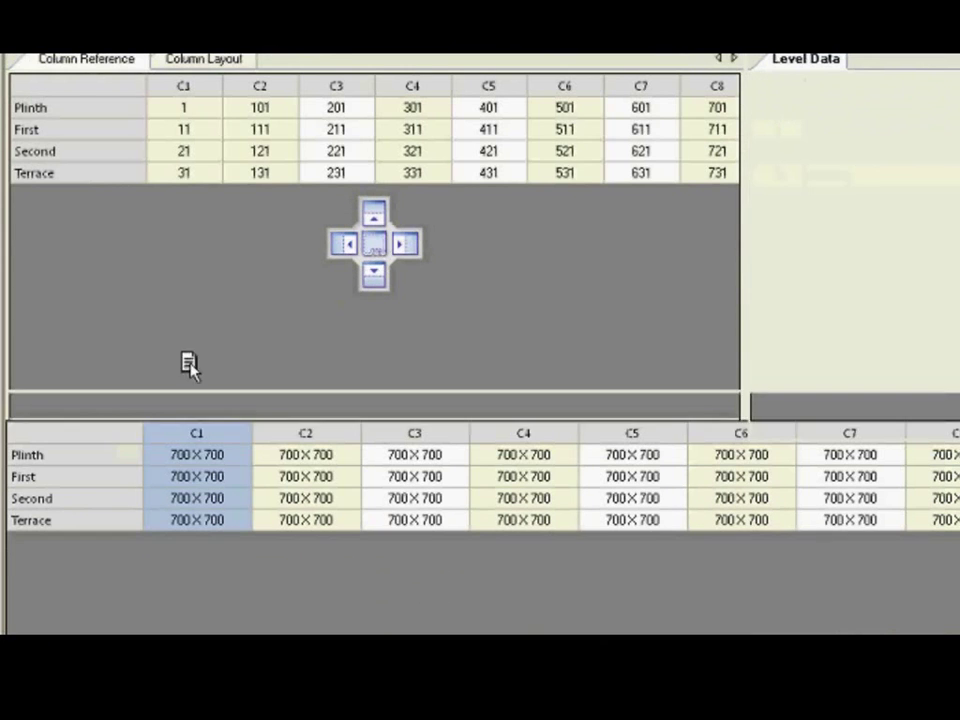
left_click_drag(94, 405, 697, 219)
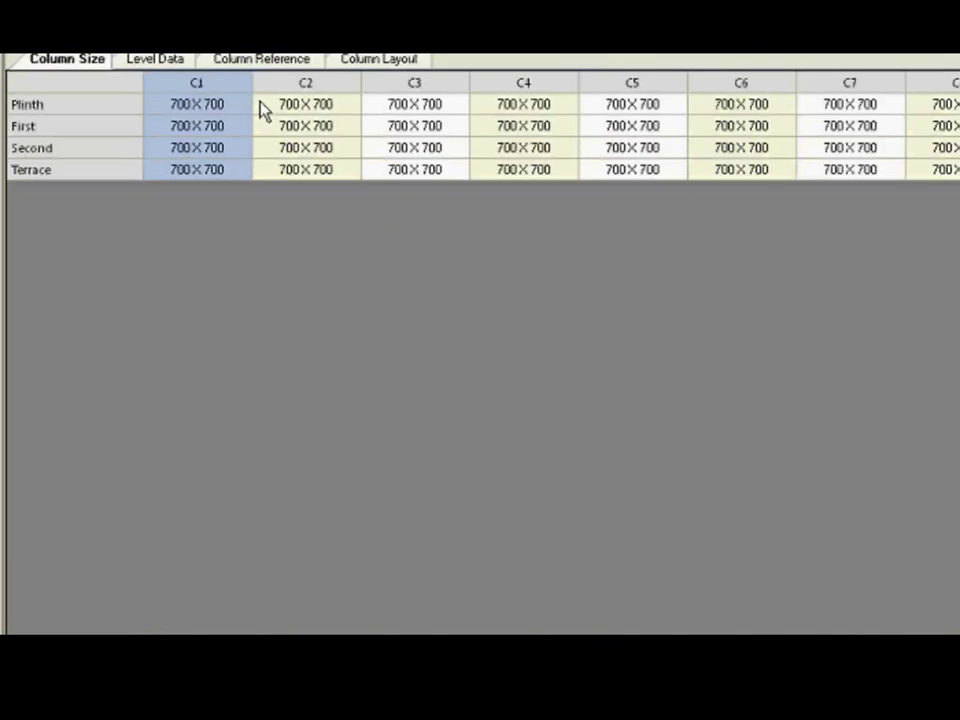
left_click_drag(352, 273, 510, 375)
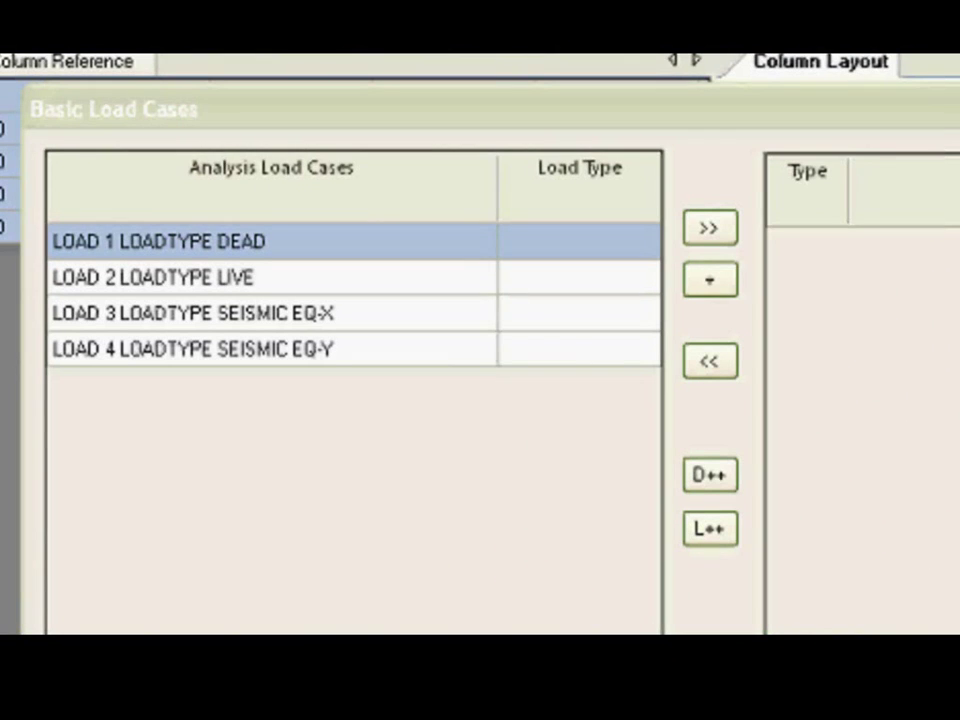
Set the load type of LOAD 1 to Dead Load and of LOAD 2 to Live Load.
left_click(548, 246)
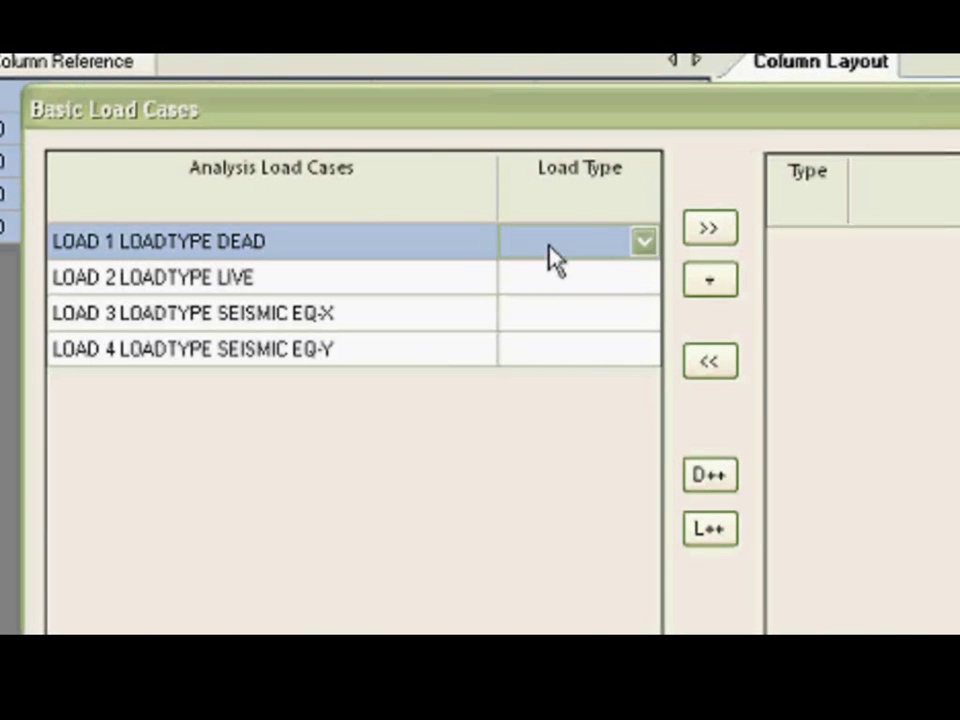
left_click(645, 243)
left_click(605, 273)
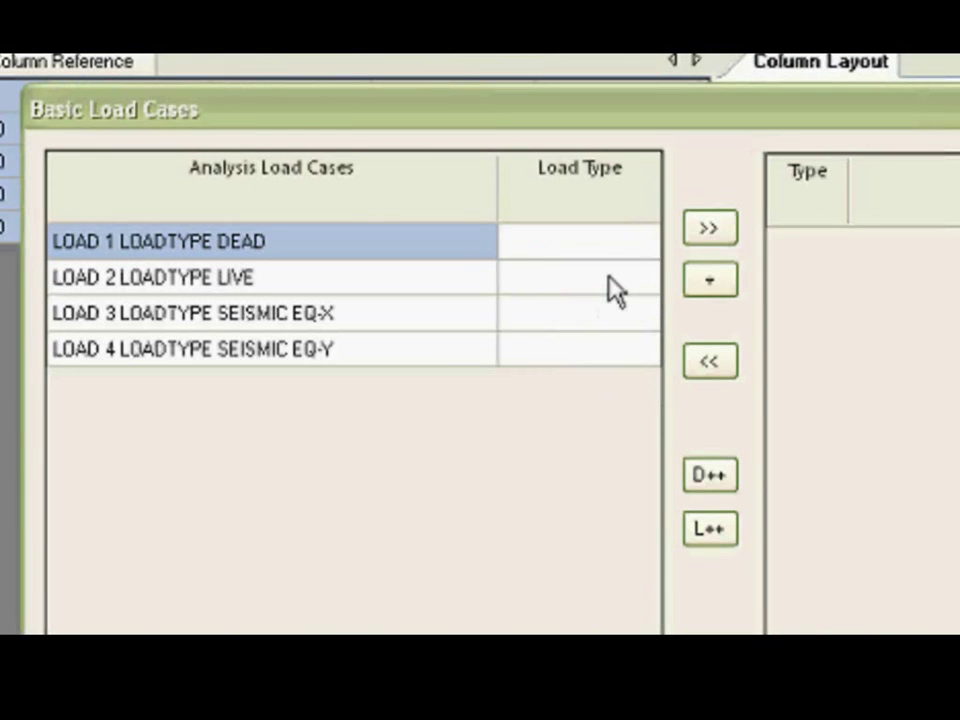
left_click(618, 282)
left_click(645, 279)
left_click(612, 329)
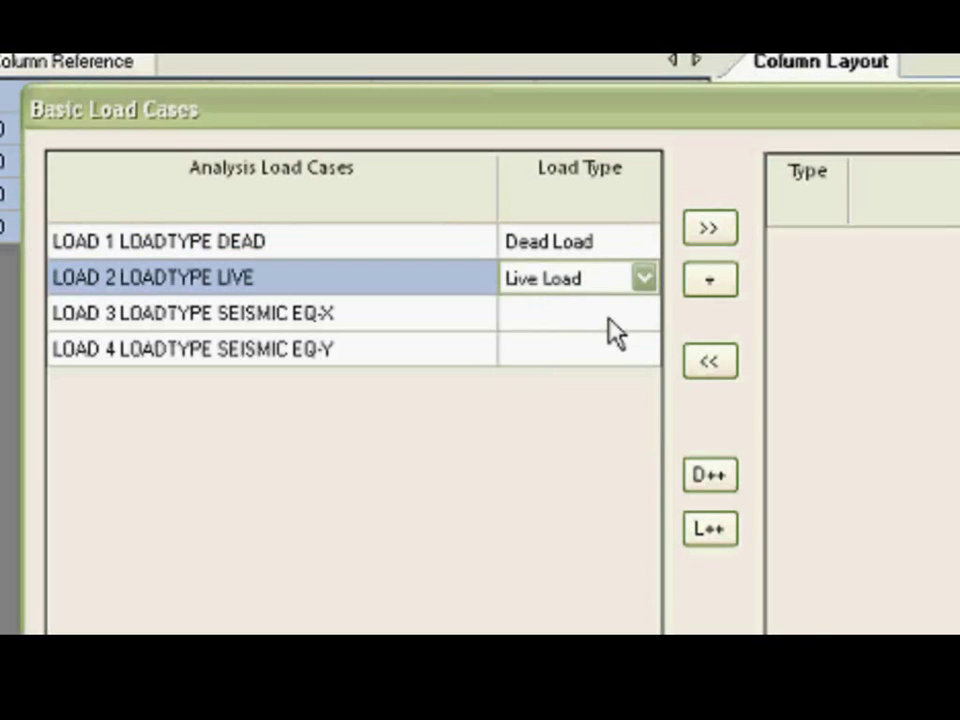
Set the load type of LOAD 3 to Earthquake X and of LOAD 4 to Earthquake Z.
left_click(615, 332)
left_click(643, 318)
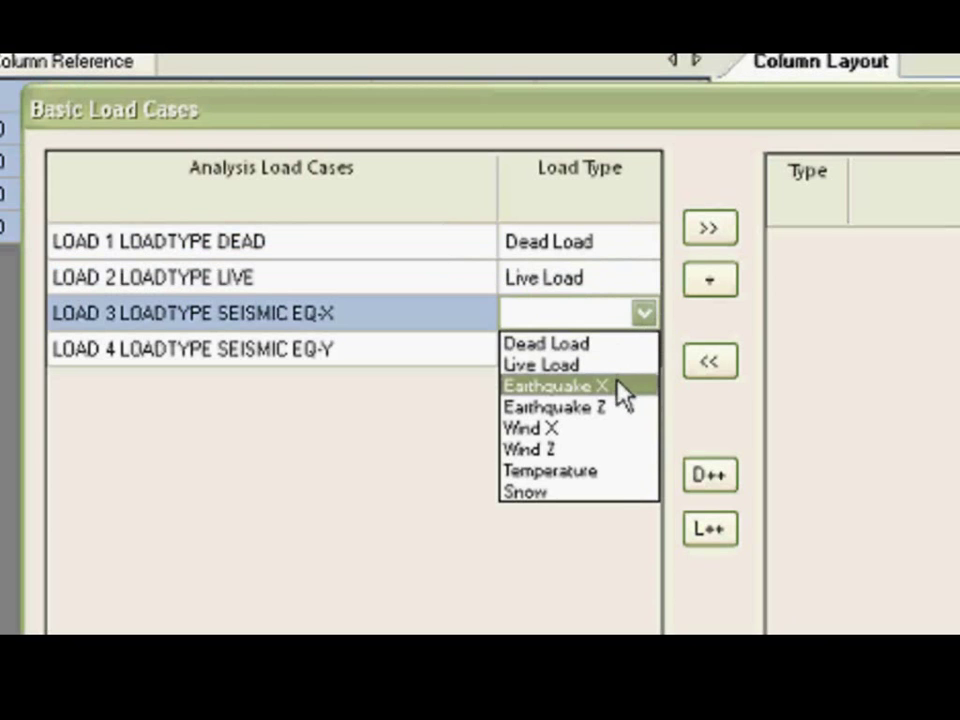
left_click(622, 387)
left_click(600, 352)
left_click(645, 349)
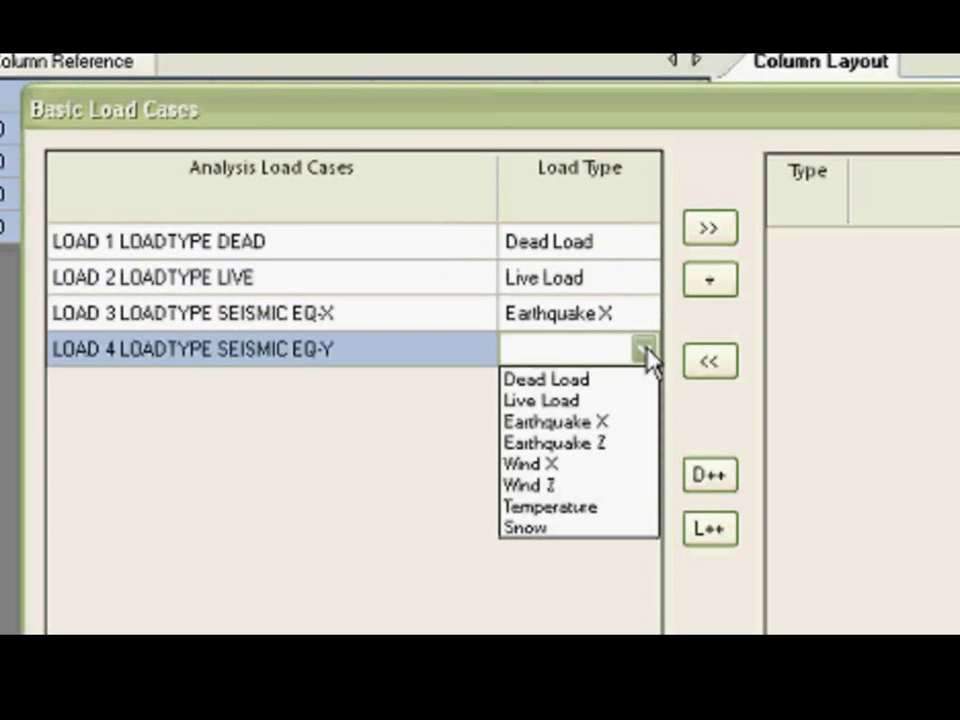
left_click(618, 444)
Transfer all four analysis load cases to the primary load cases, and proceed to the load combinations.
left_click_drag(405, 250, 407, 354)
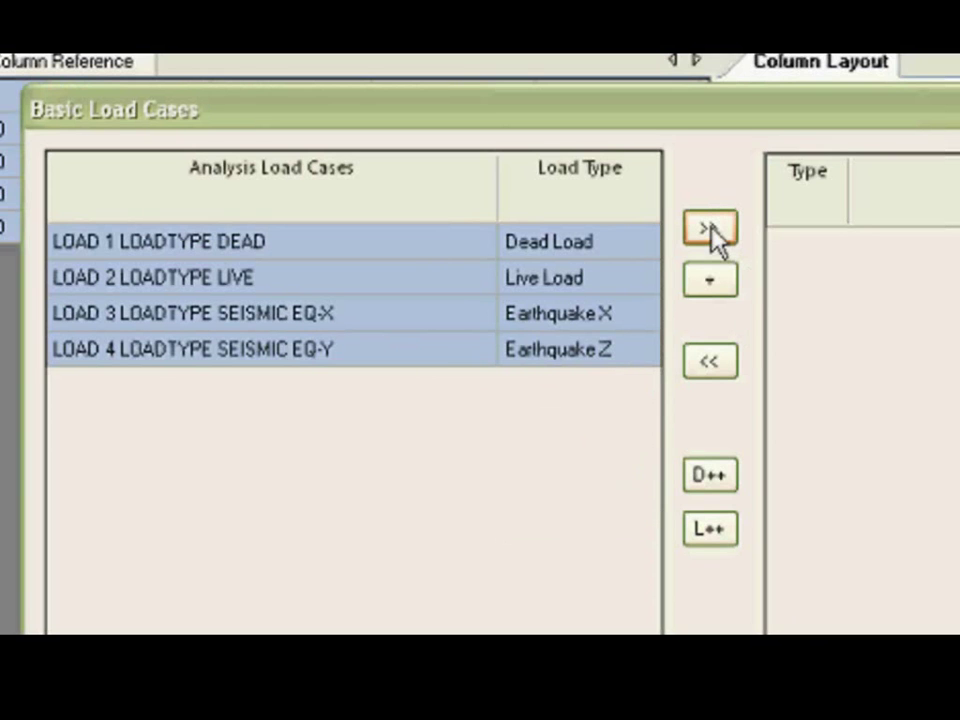
left_click(710, 231)
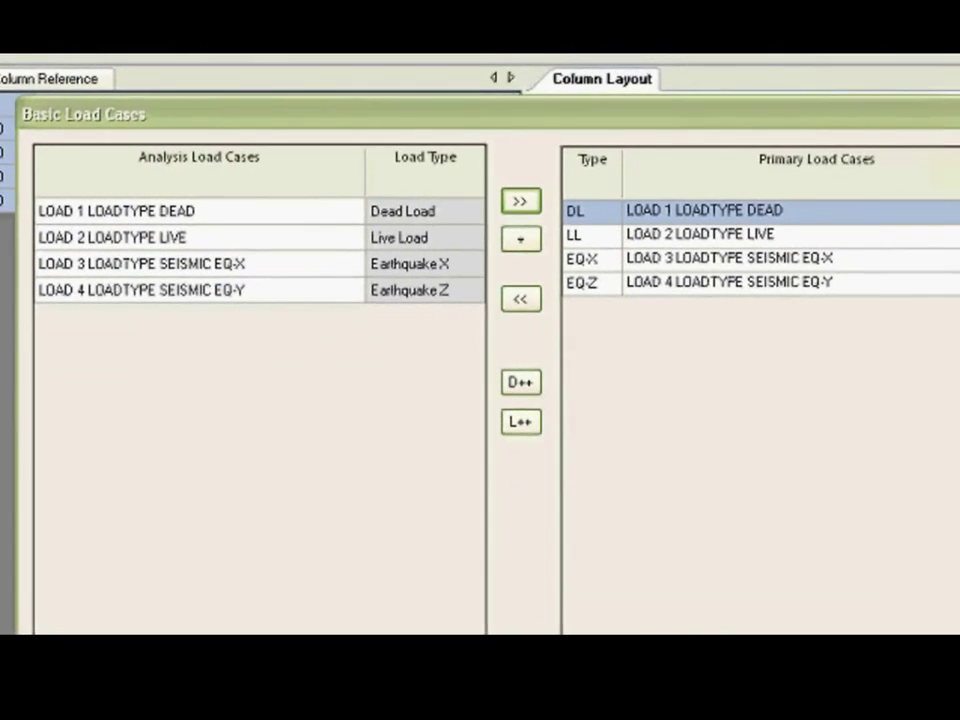
left_click(801, 632)
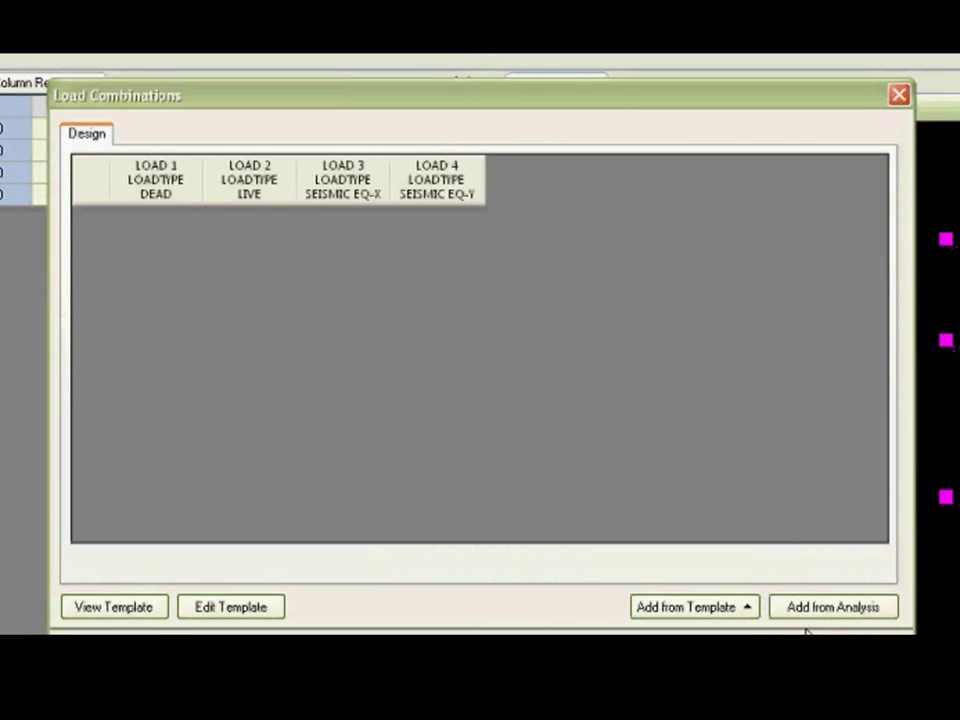
View the load combination template down to its last rows, and close it.
left_click(140, 610)
left_click_drag(834, 229, 829, 538)
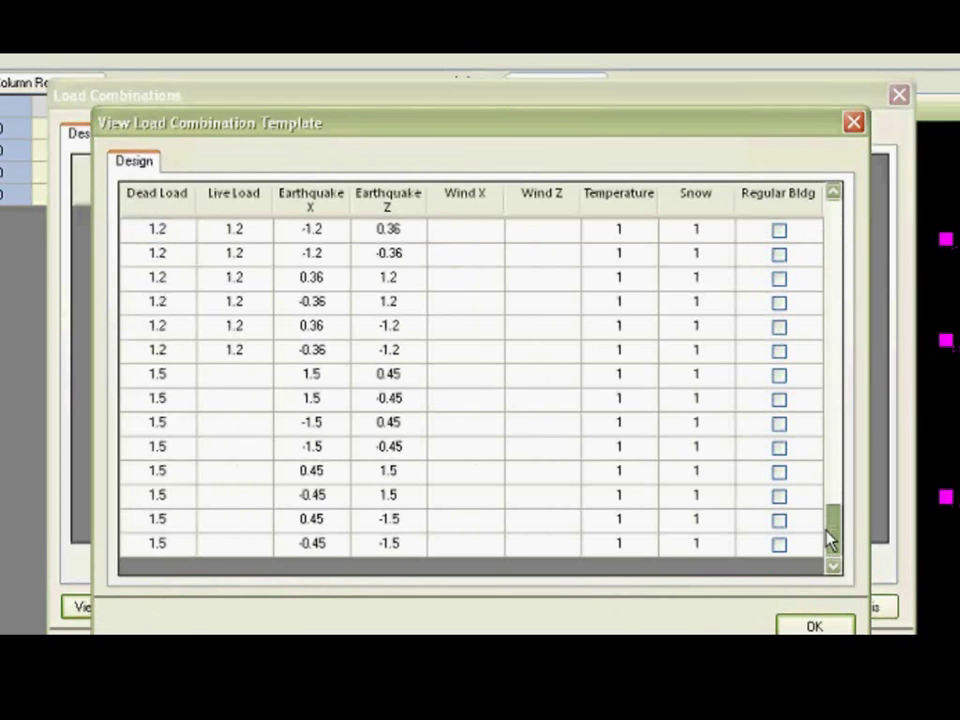
left_click(814, 626)
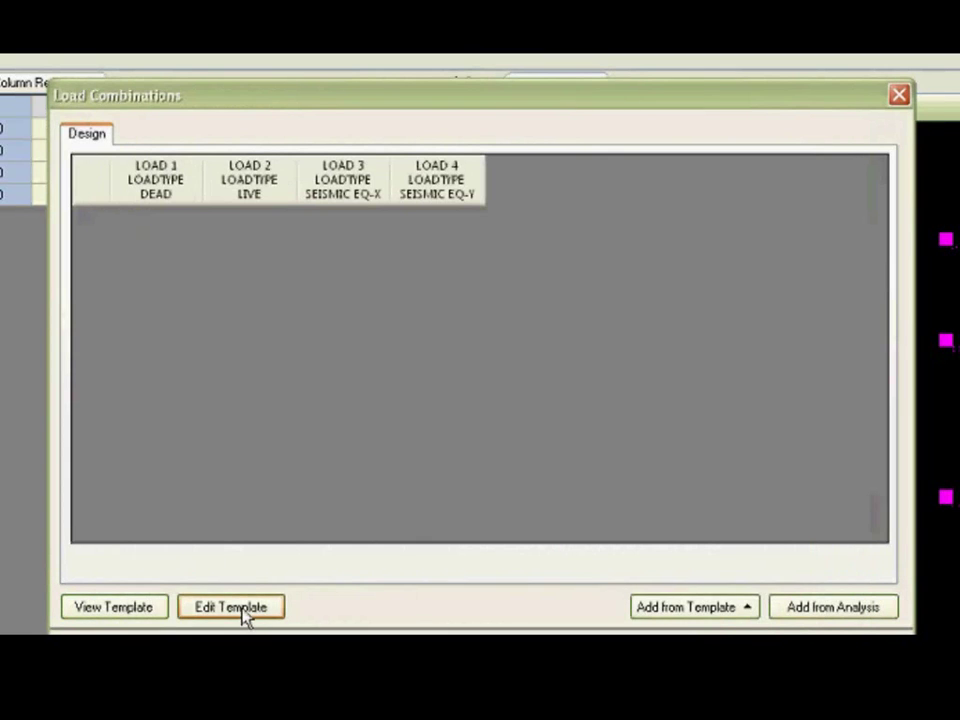
Open the load combination template for editing, check the options for adding or removing combinations, and close it.
left_click(243, 612)
right_click(468, 352)
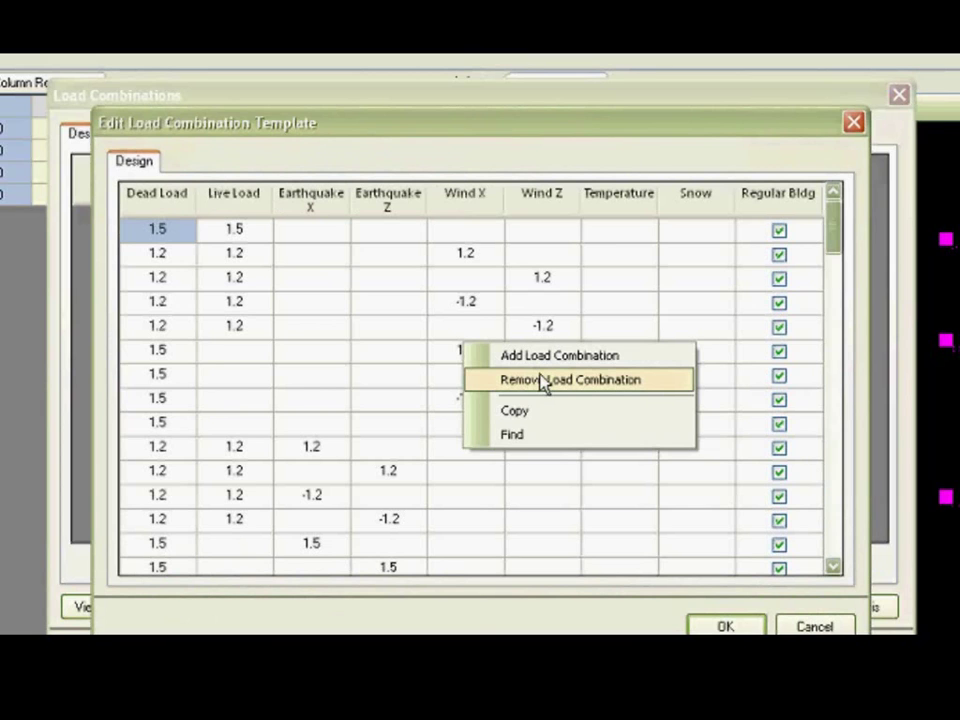
left_click(312, 387)
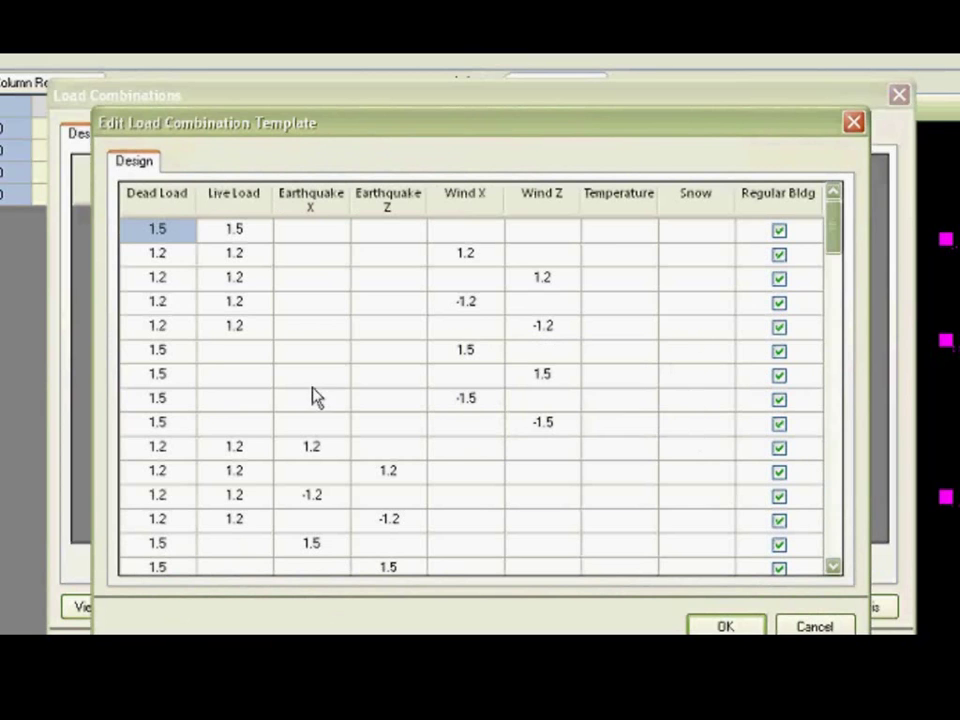
left_click(745, 625)
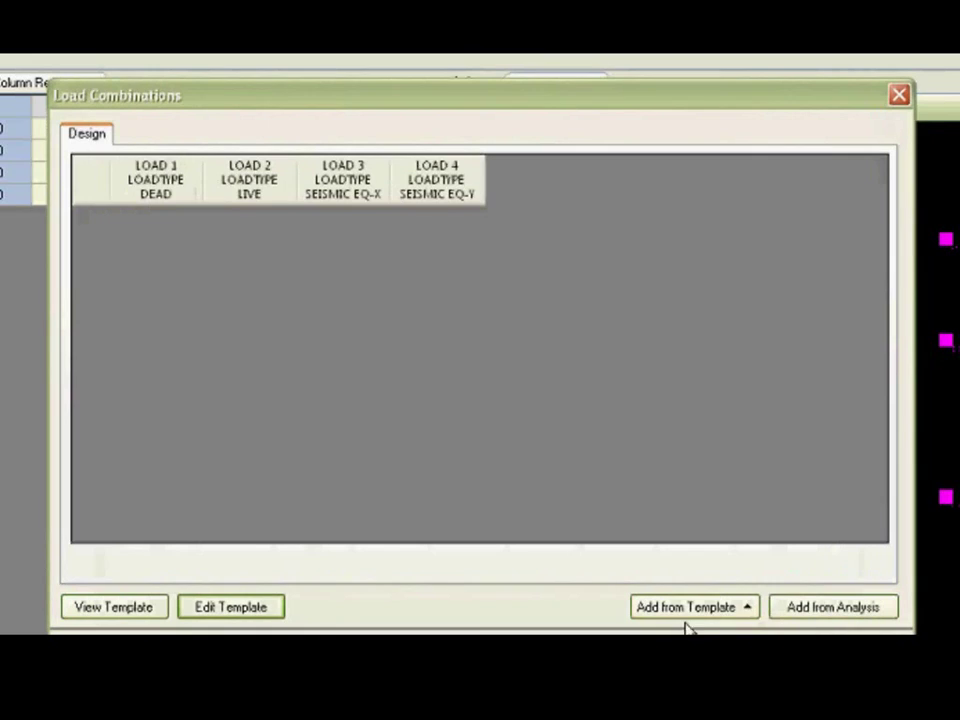
Add the design load combinations from the analysis.
left_click(818, 608)
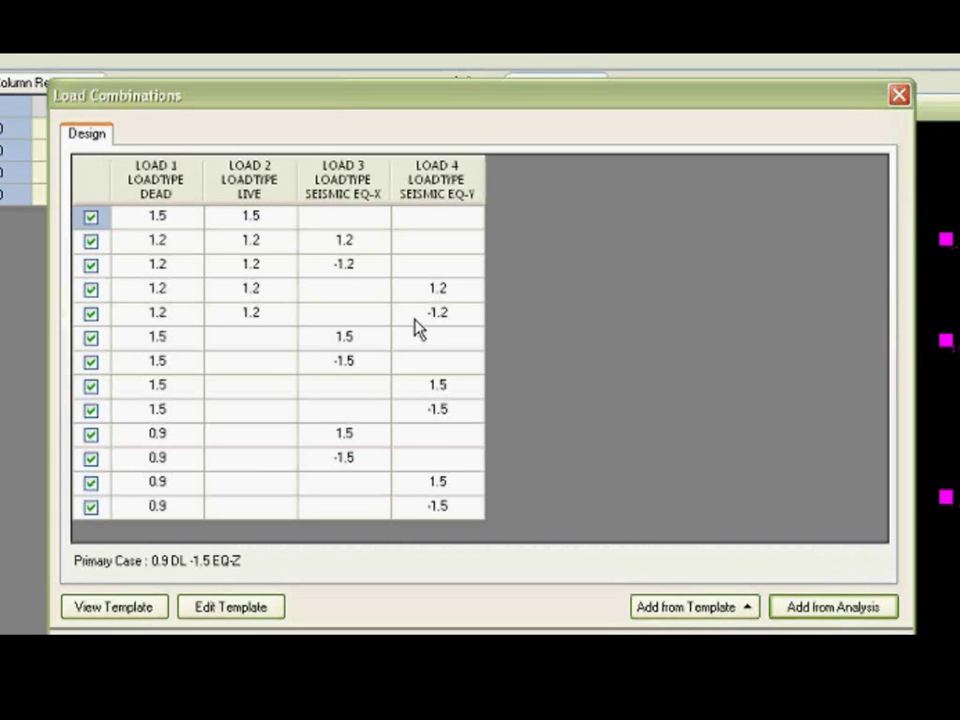
Exclude the two combinations of 0.9 dead load with 1.5 and -1.5 times LOAD 4, and include them again.
left_click(91, 508)
left_click(91, 484)
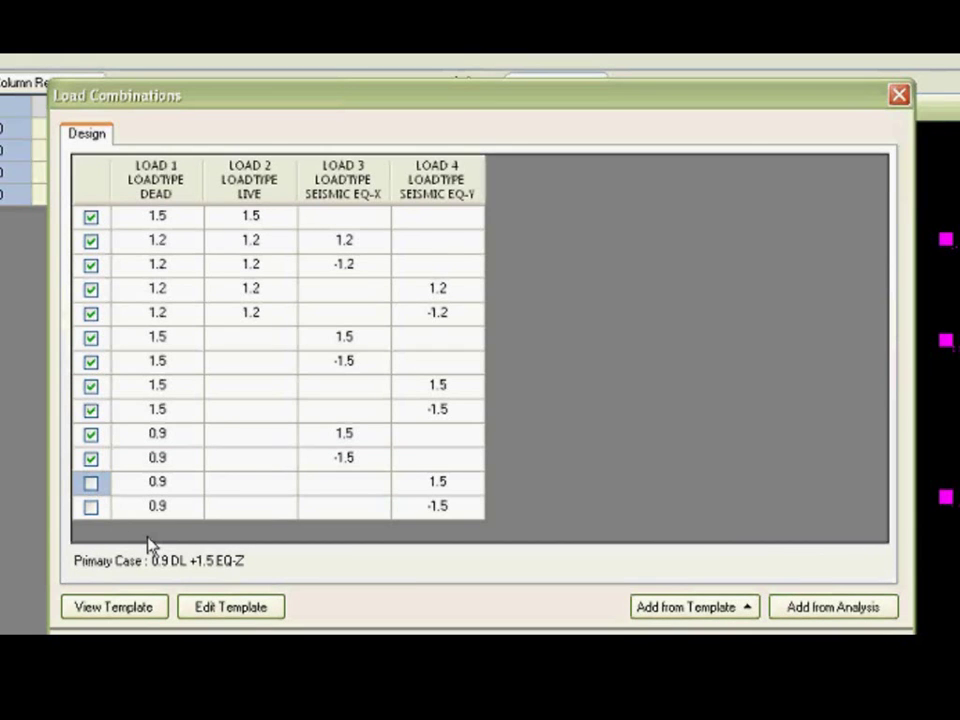
left_click(91, 484)
left_click(91, 508)
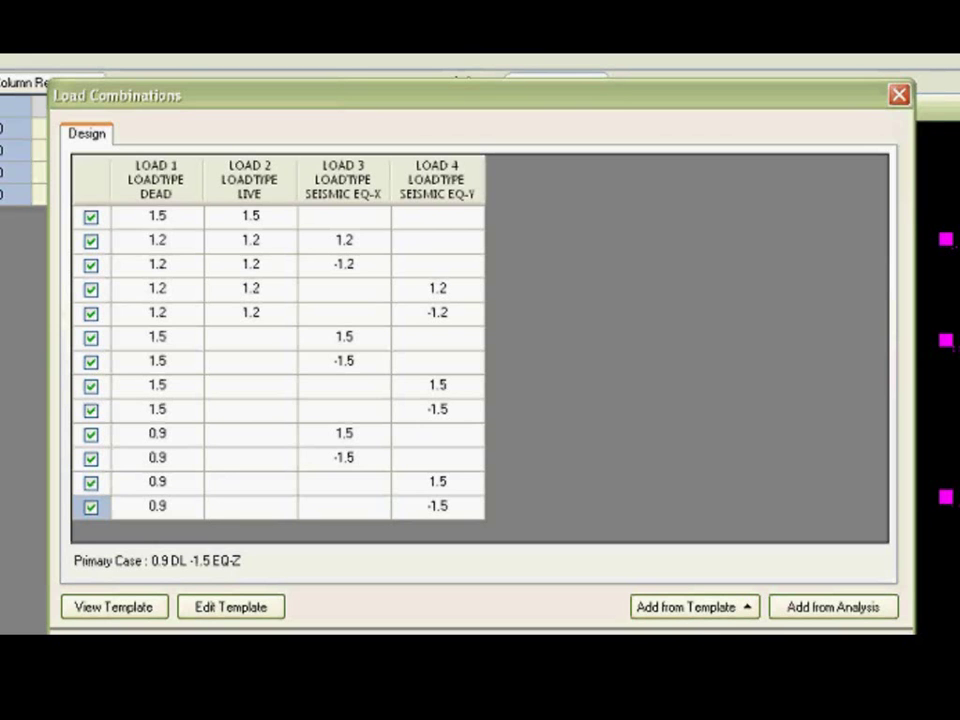
Accept the load combinations to get the column design, and look through its results from the first to the last column.
key("Return")
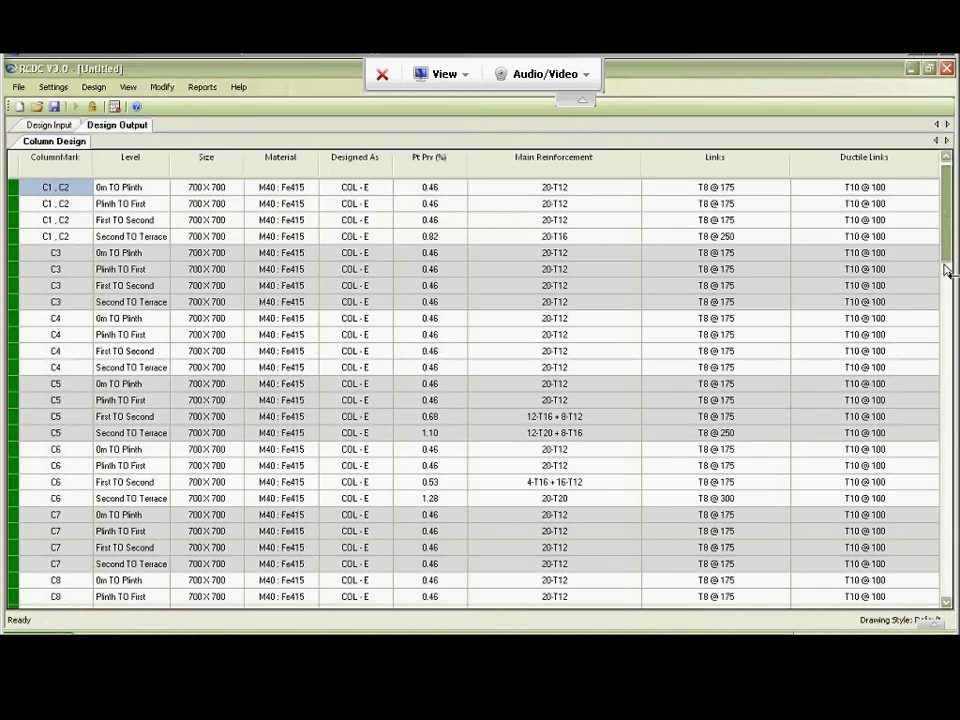
left_click_drag(945, 303, 943, 562)
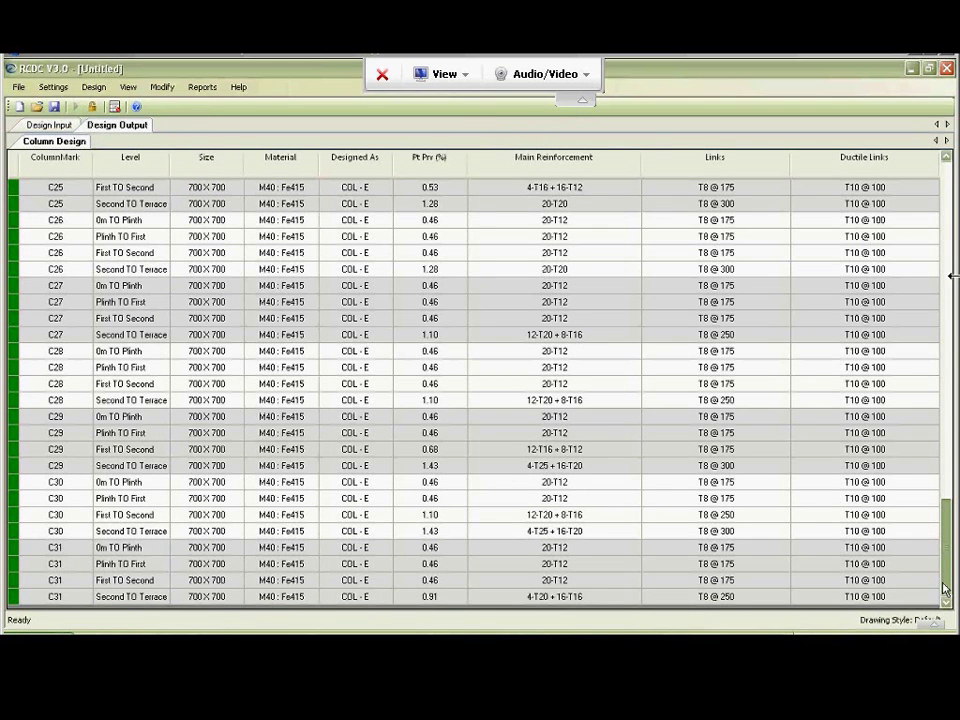
left_click_drag(944, 560, 953, 208)
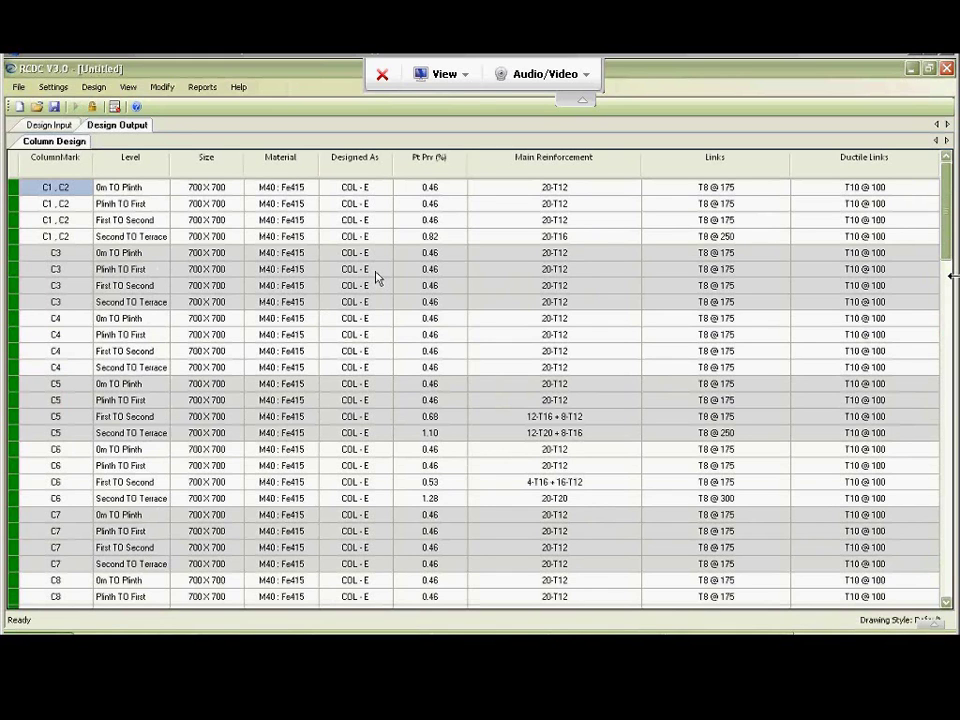
Examine the rows of columns C1, C2 in the design results, level by level from 0m to Terrace.
left_click(104, 187)
left_click(82, 189)
left_click(103, 187)
left_click(113, 204)
left_click(115, 220)
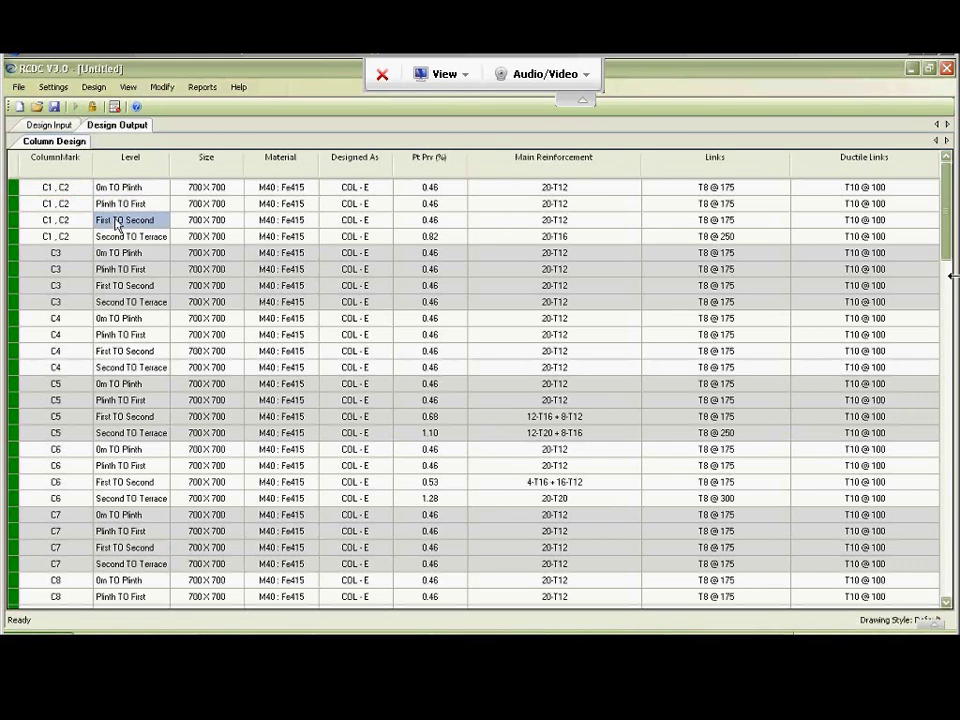
left_click(117, 237)
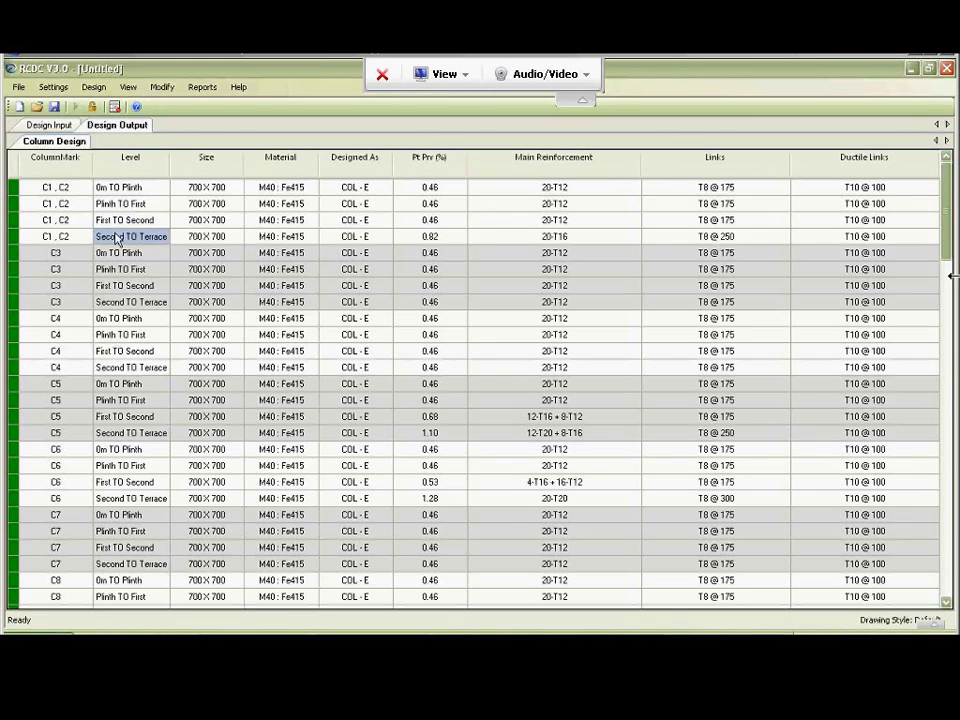
left_click(151, 189)
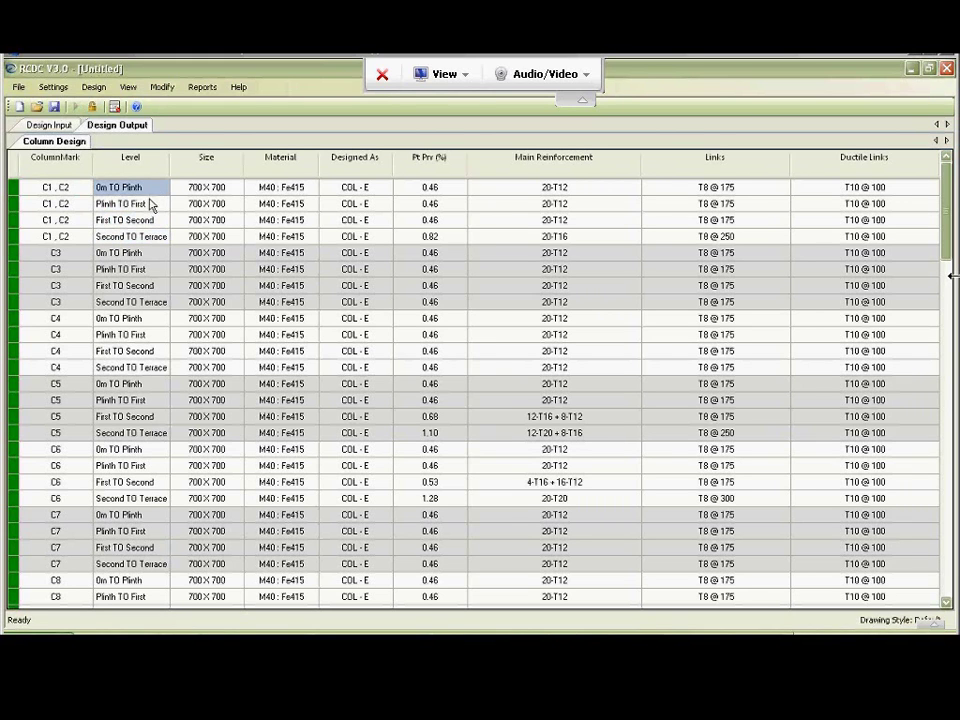
left_click(149, 205)
left_click(150, 221)
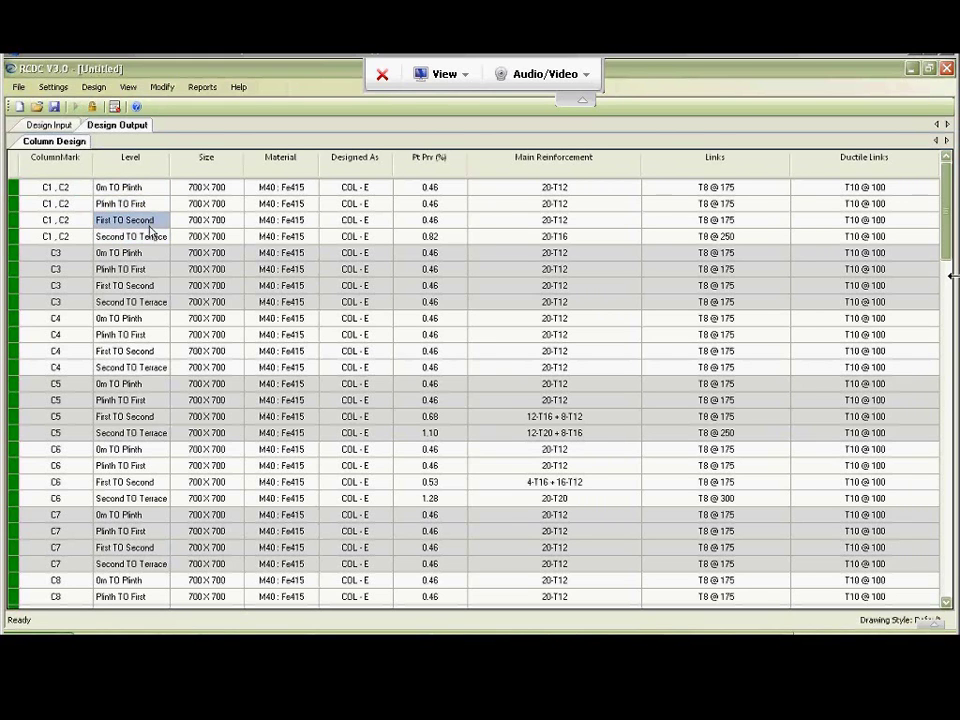
left_click(152, 236)
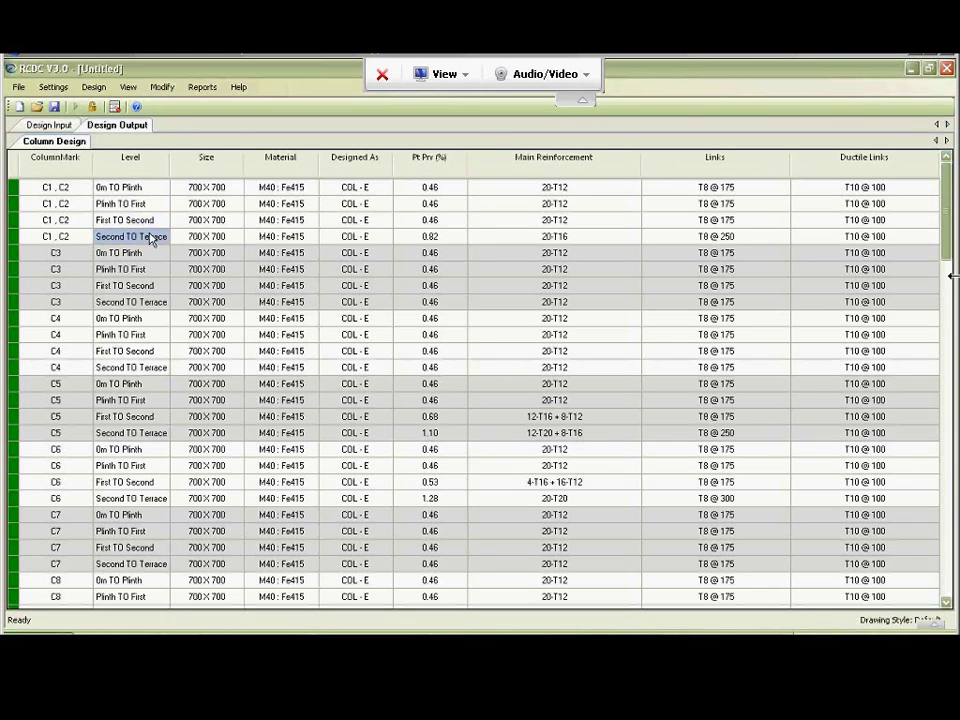
Examine size, material, designed-as type, steel percentage, main reinforcement, links and ductile links of C1, C2 from 0m to Plinth.
left_click(213, 190)
left_click(264, 191)
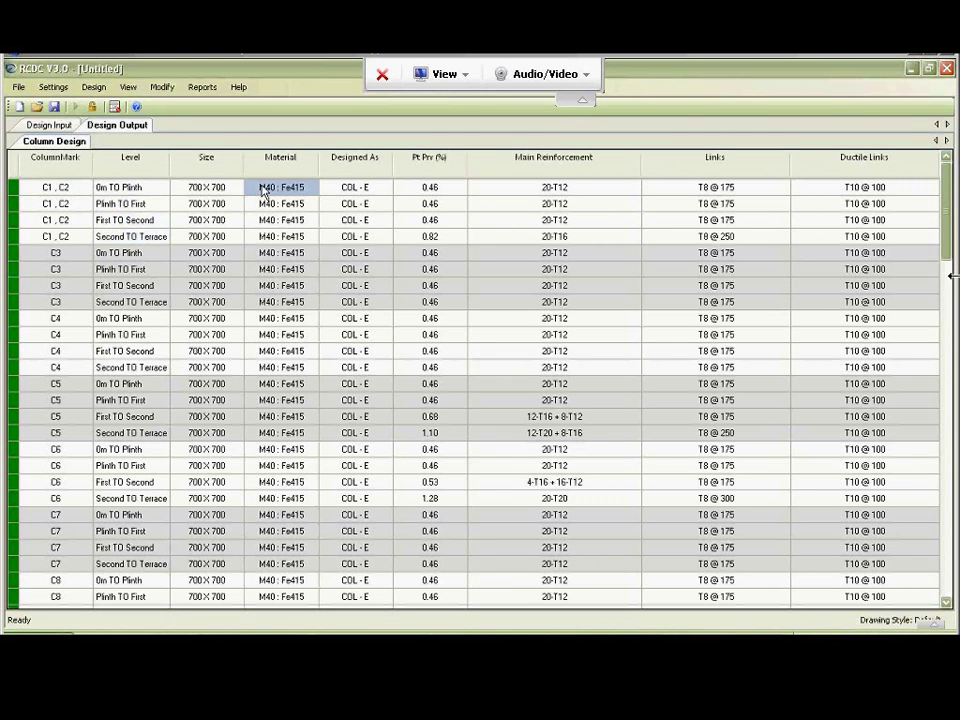
left_click(340, 195)
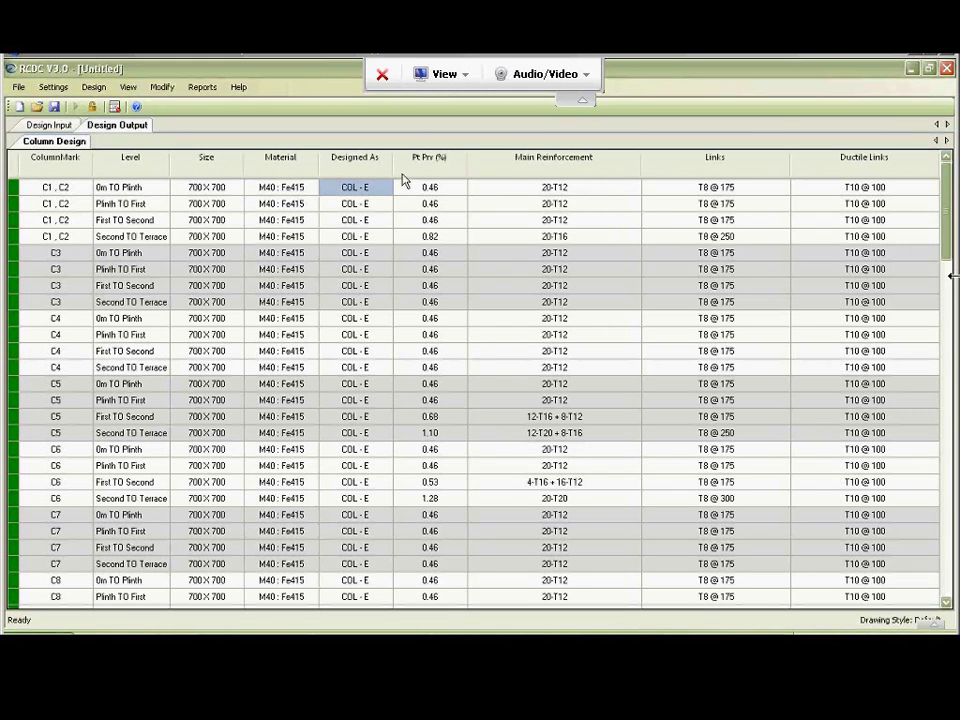
left_click(428, 190)
left_click(504, 195)
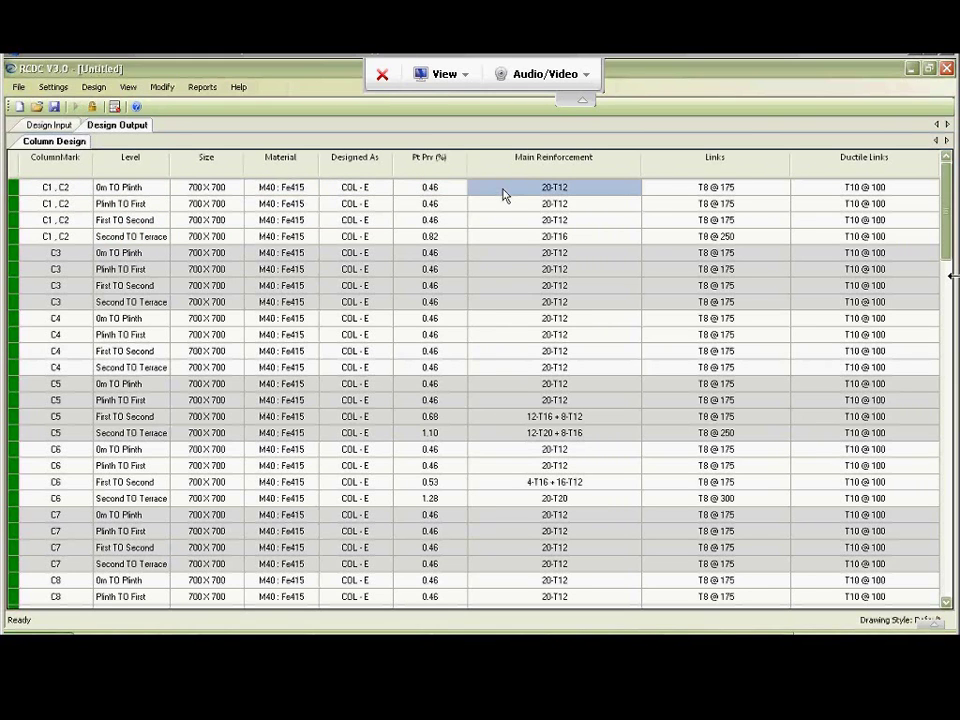
left_click(724, 192)
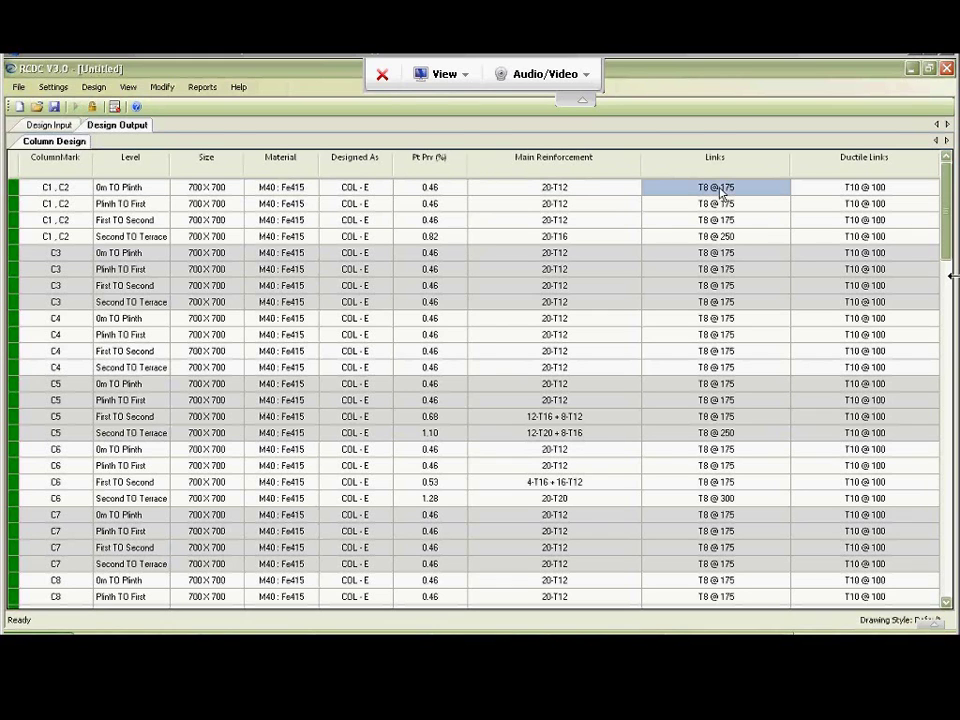
left_click(858, 193)
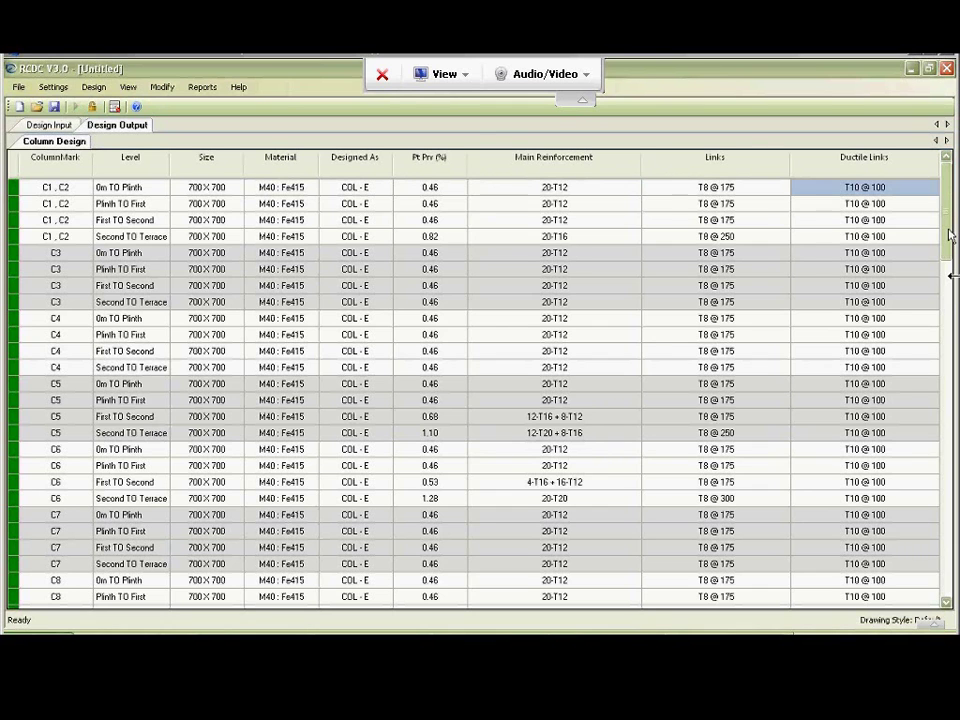
Examine the main reinforcement of column C5 from First to Second and Second to Terrace.
scroll(950, 235, "down", 4)
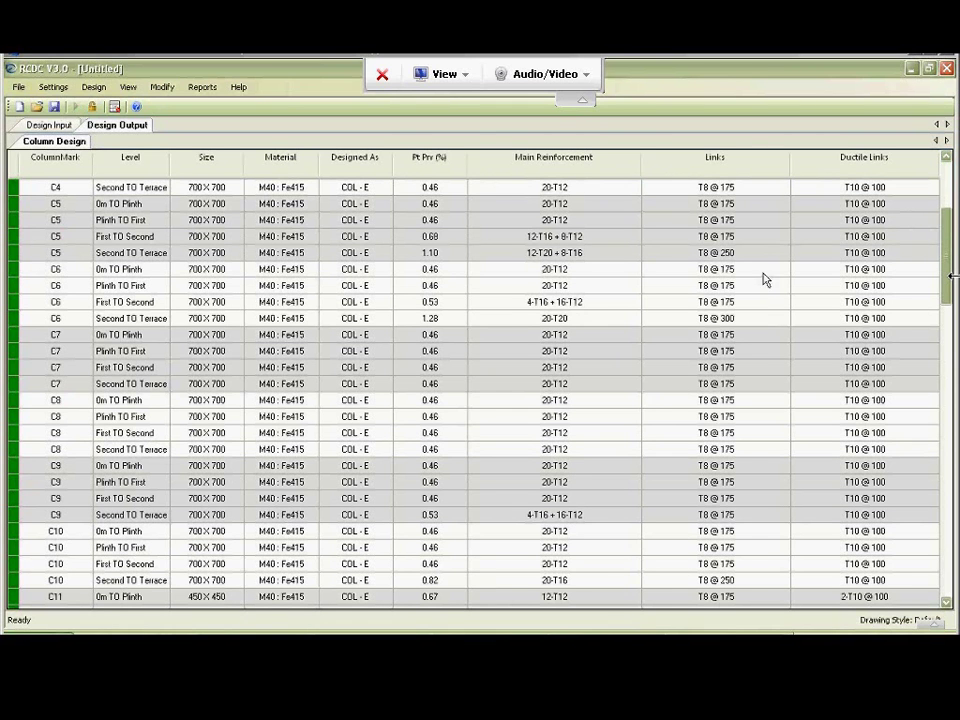
left_click(555, 238)
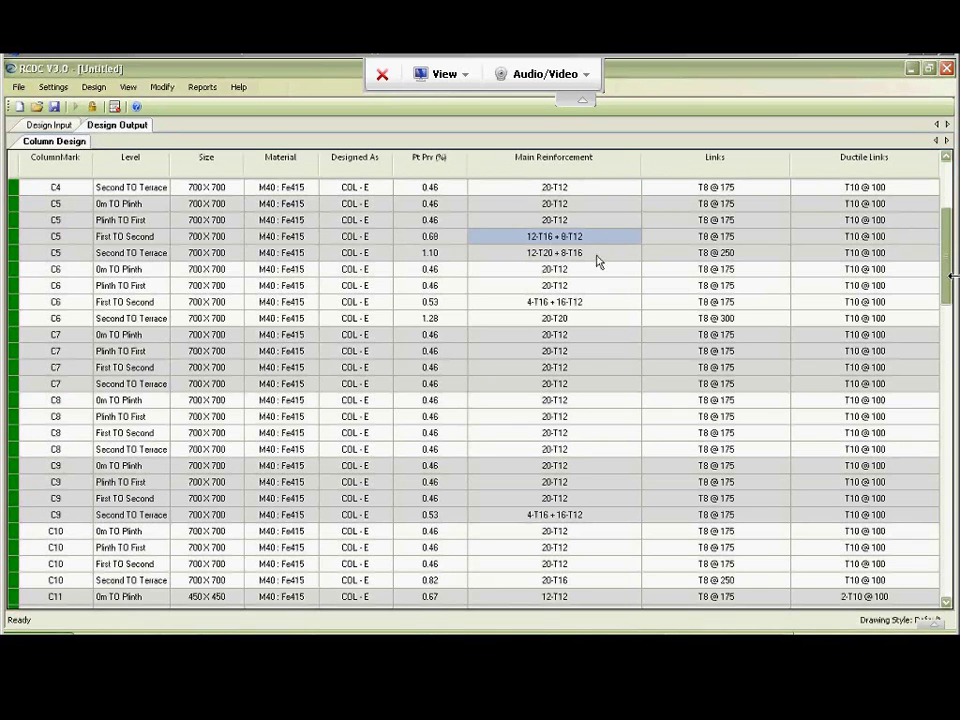
left_click(557, 256)
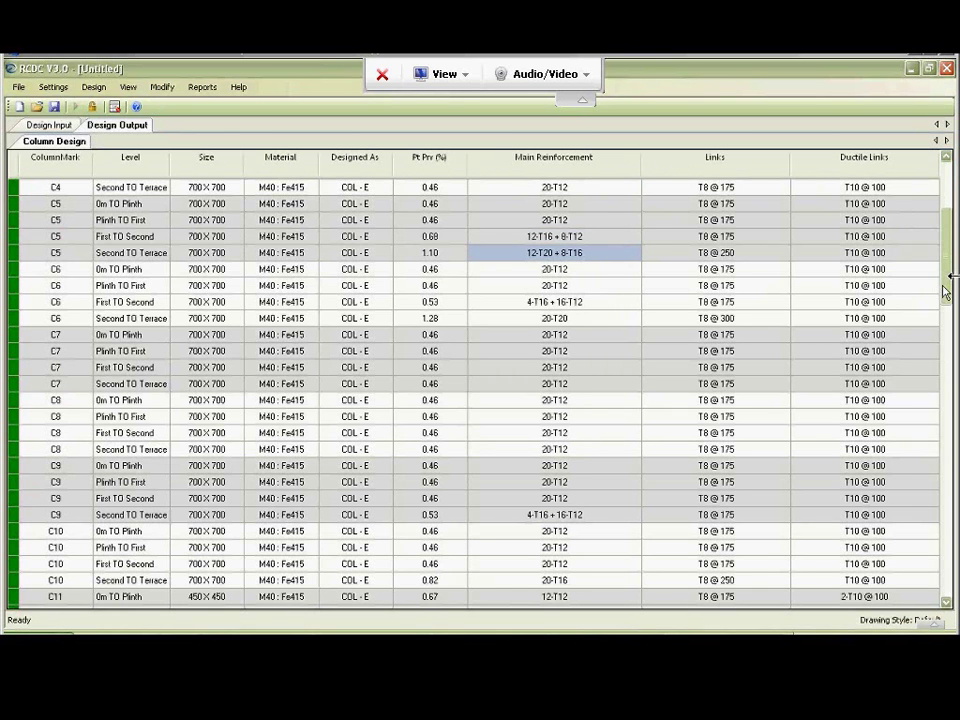
left_click_drag(946, 279, 942, 245)
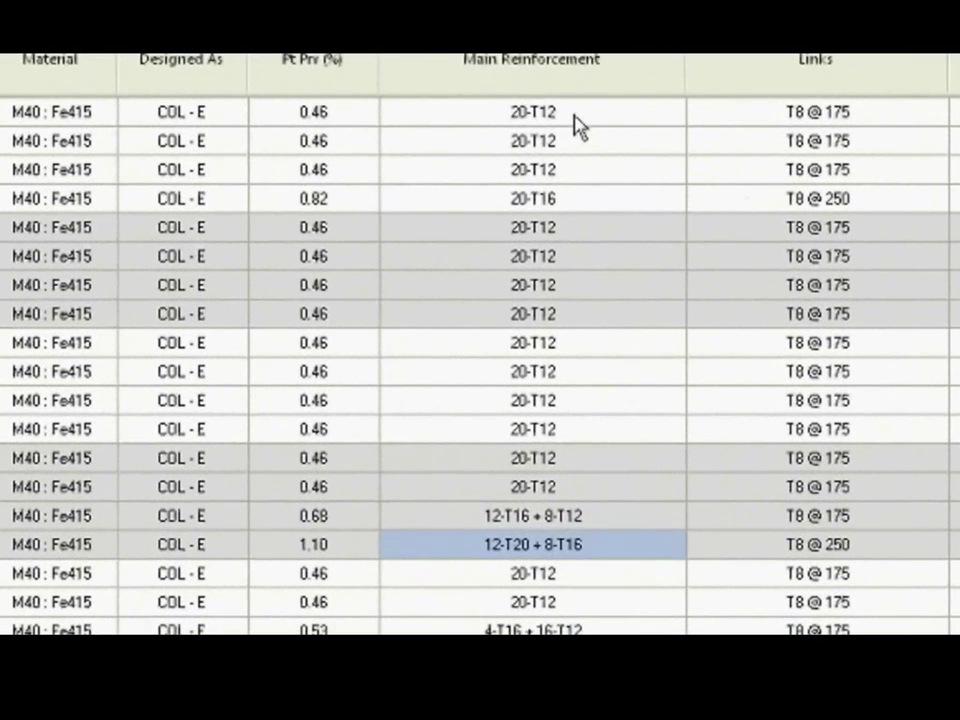
Open the local redesign of columns C1, C2 for the level from 0m to Plinth.
left_click(578, 193)
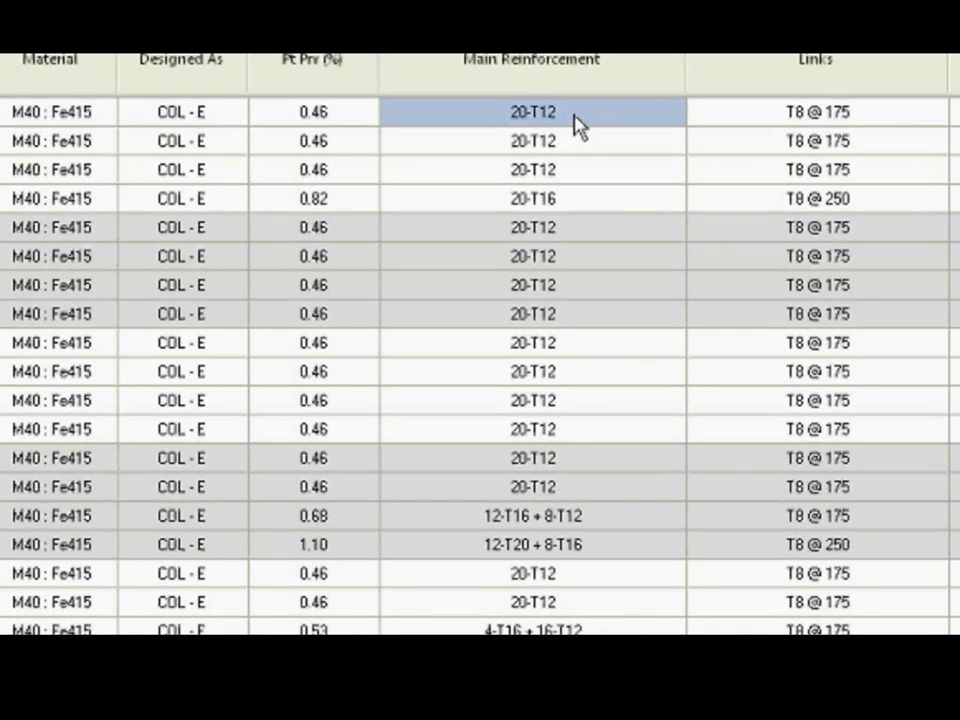
right_click(578, 126)
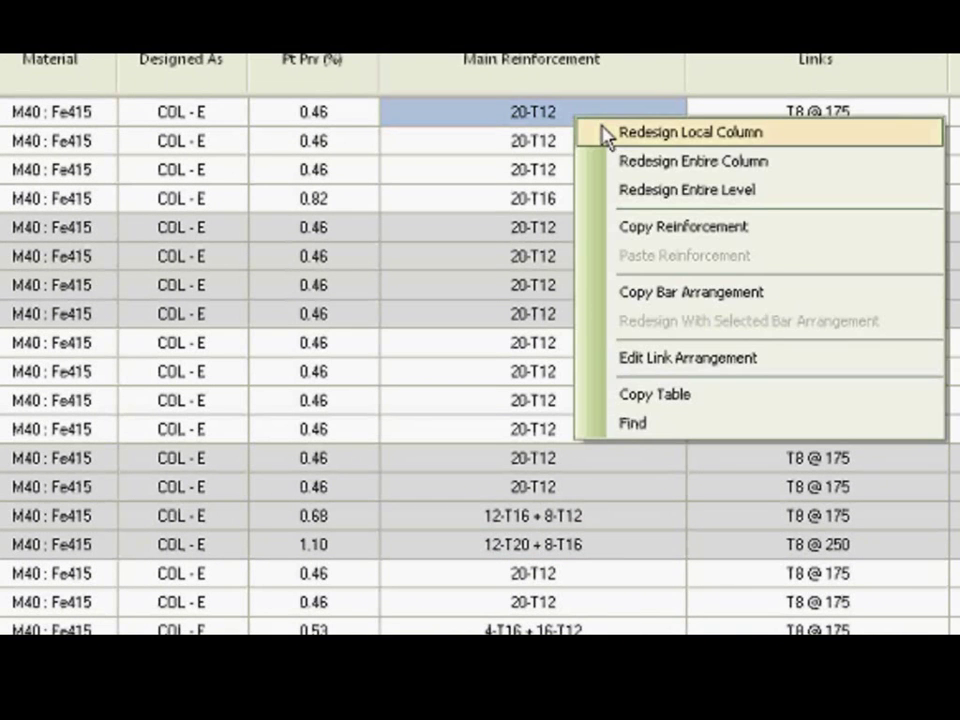
left_click(606, 133)
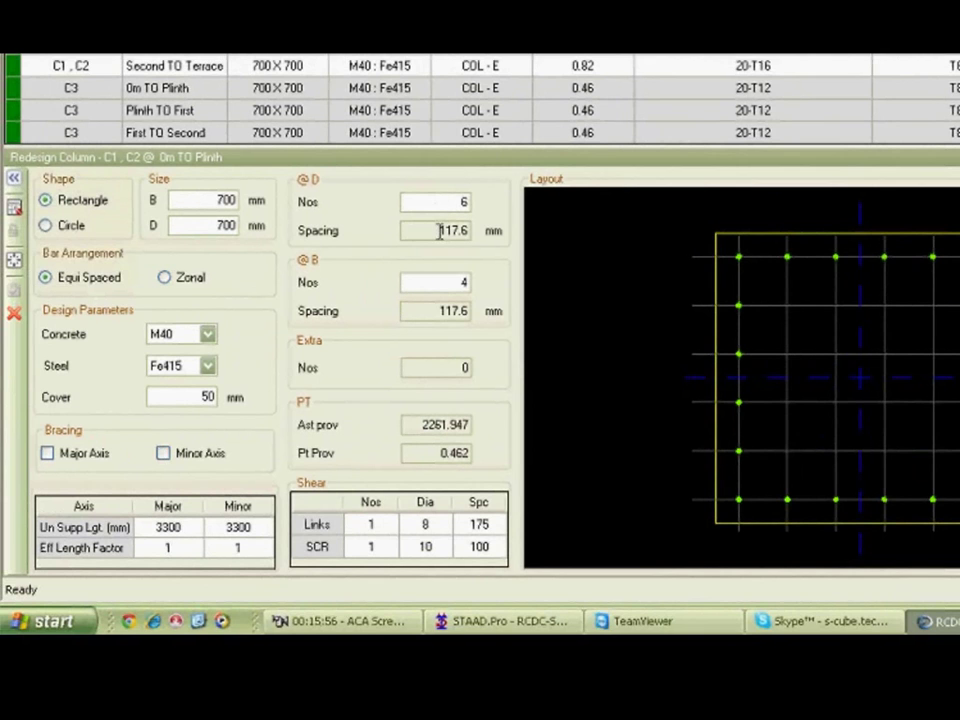
Try 3 bars along side B of the column, and restore the number of bars there to 4.
left_click(442, 281)
key("Delete")
type("3")
key("Return")
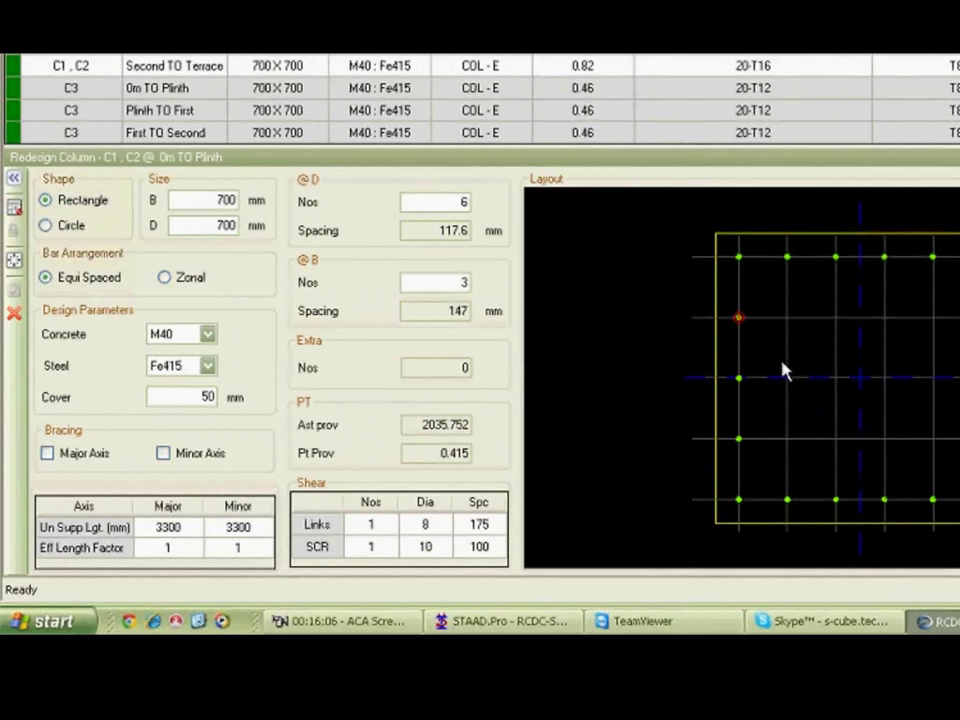
double_click(444, 284)
type("4")
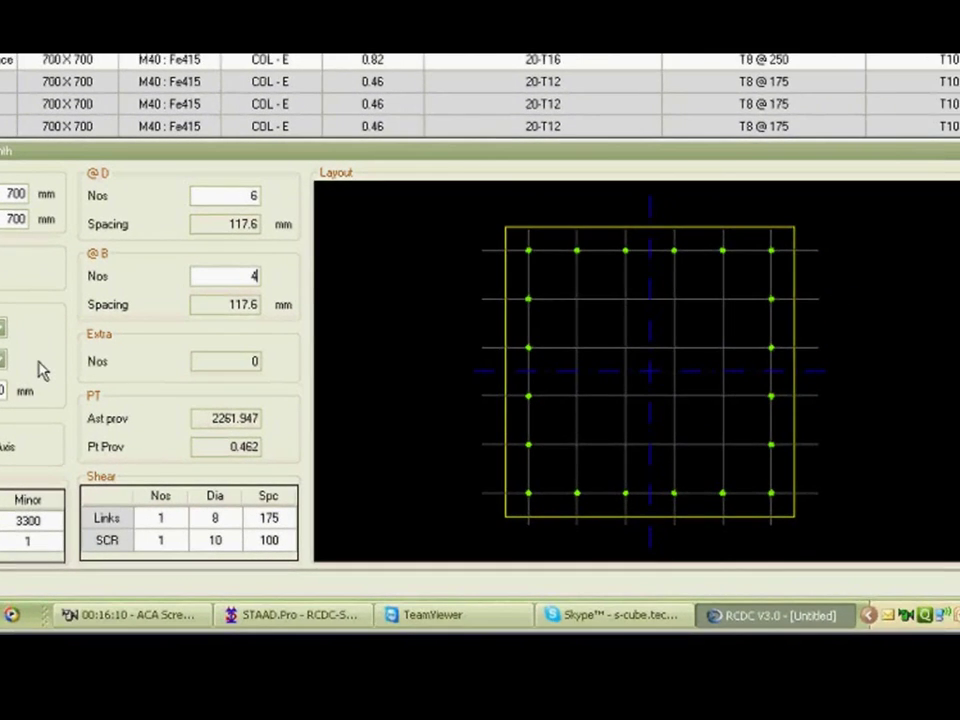
Look through the concrete and steel grades available for redesigning columns C1, C2.
left_click(3, 330)
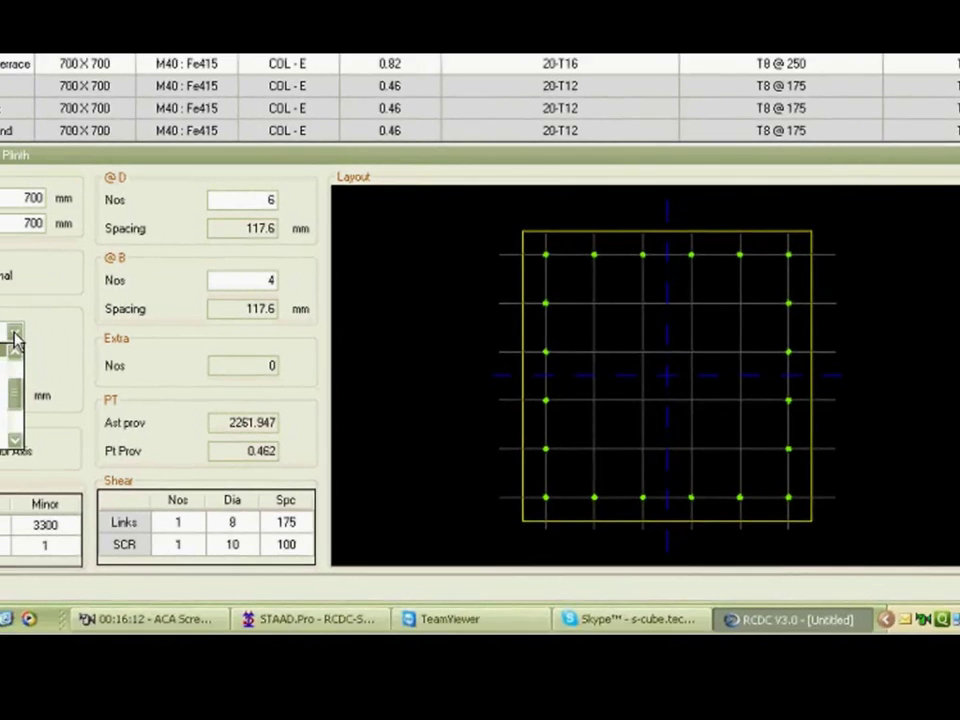
left_click(15, 336)
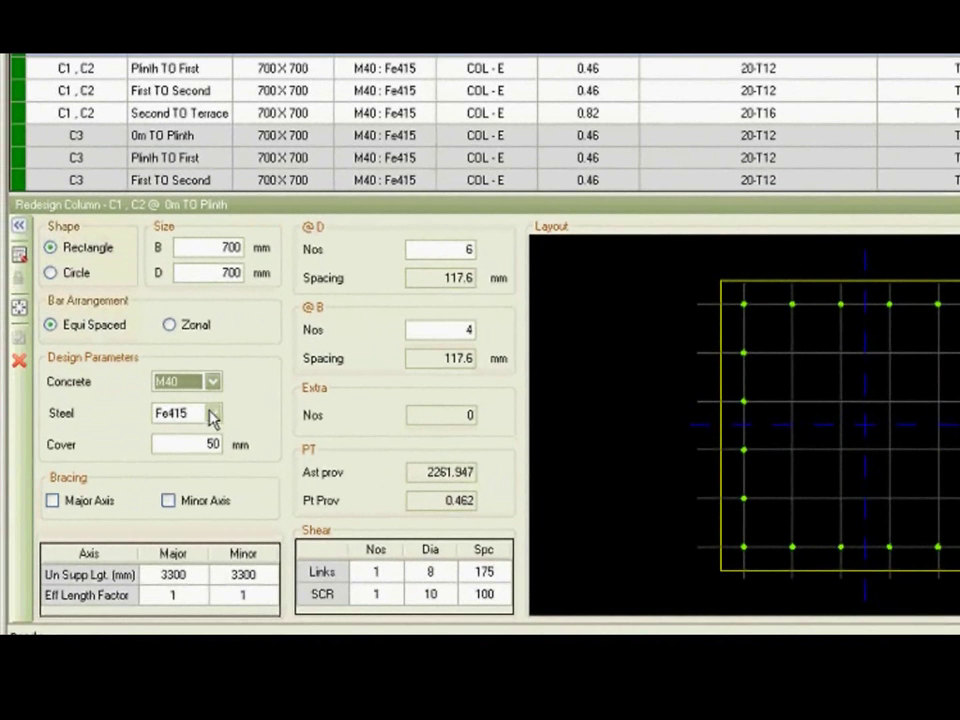
left_click(211, 418)
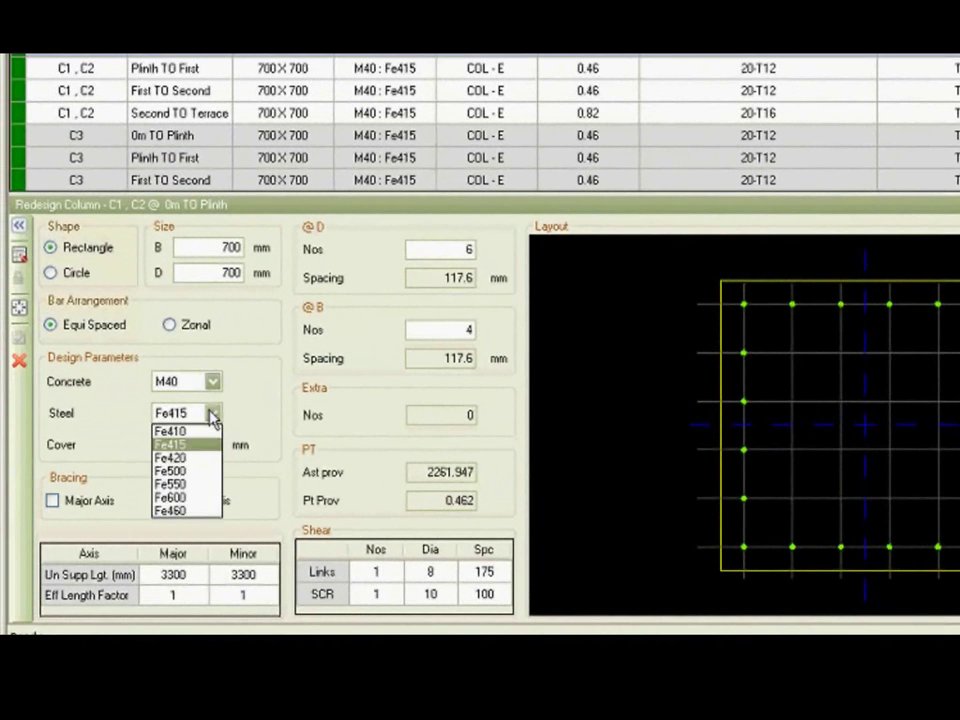
left_click(211, 418)
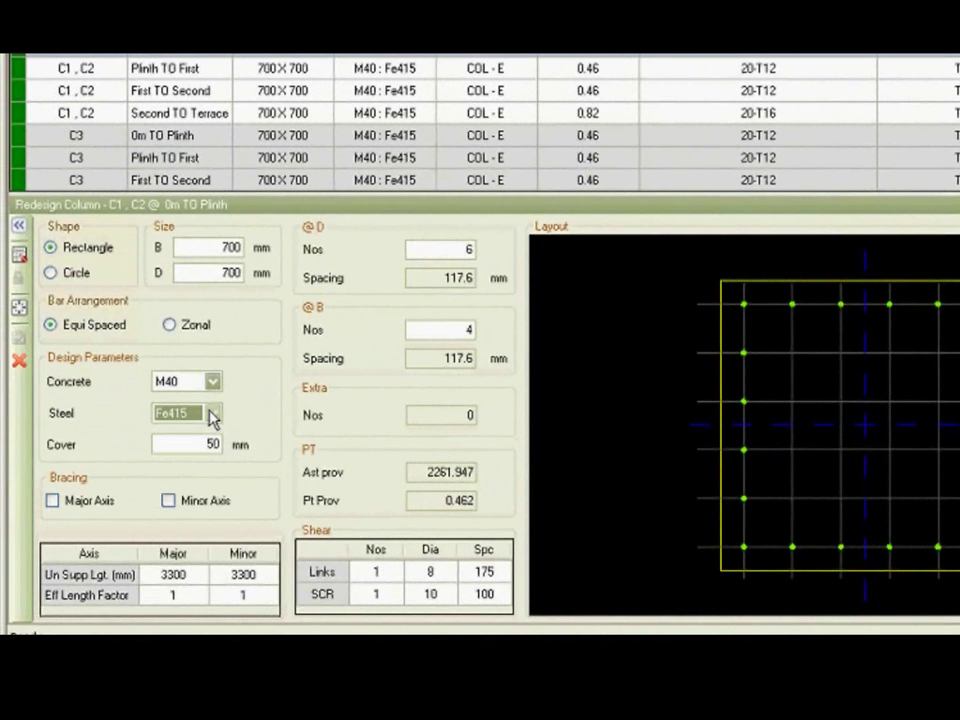
left_click(224, 247)
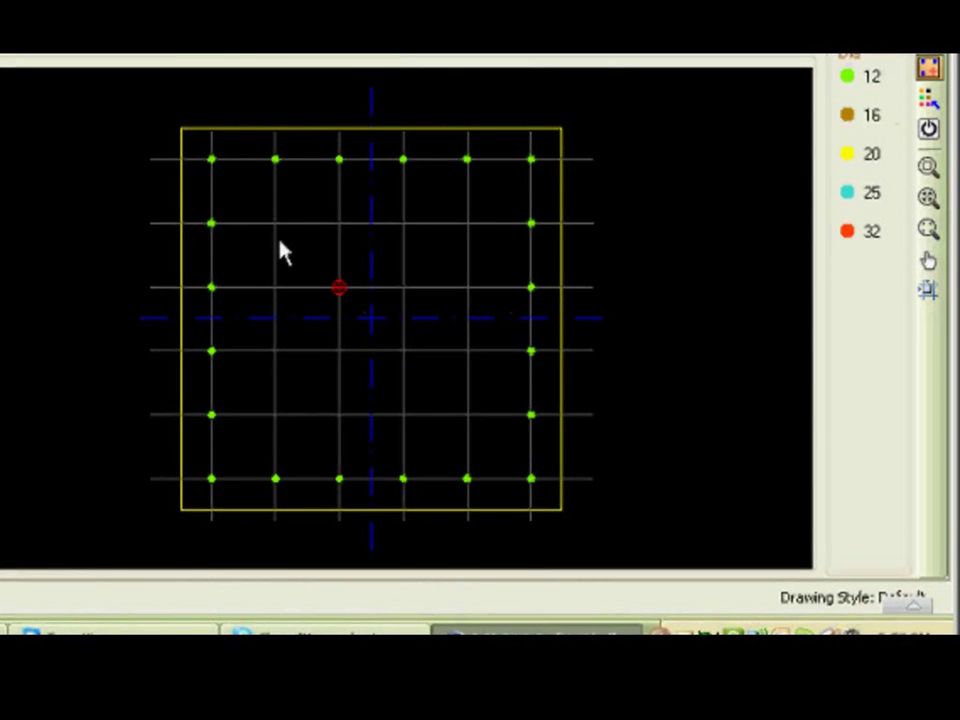
Add an extra bar at each of the four inner corner grid points and assign diameter 20 to the outer corner bars.
left_click(275, 232)
left_click(929, 104)
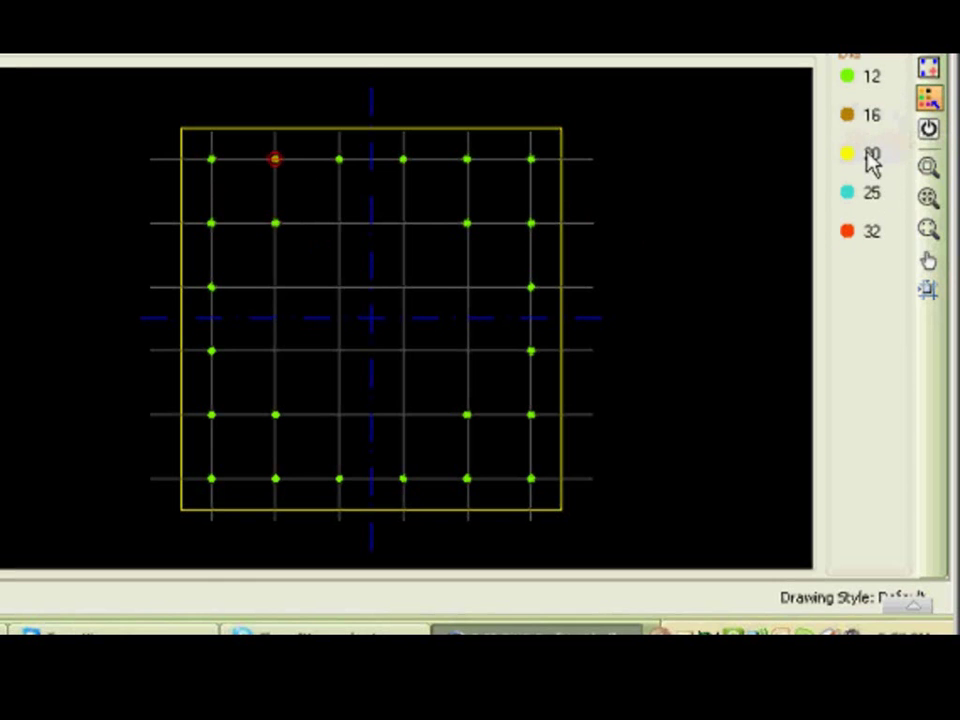
left_click(848, 162)
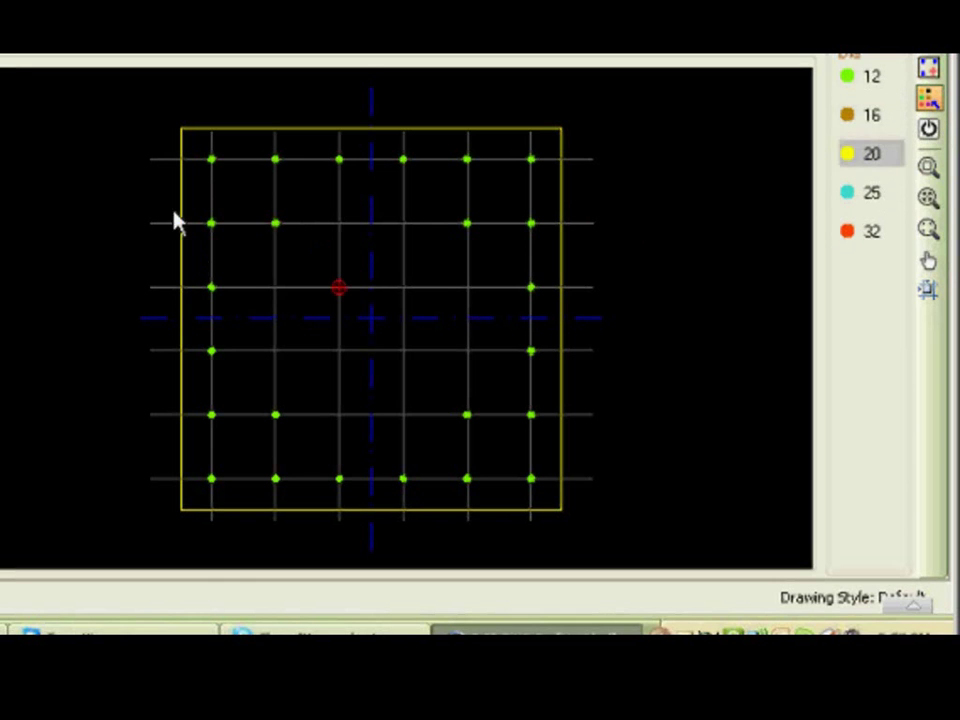
left_click(209, 158)
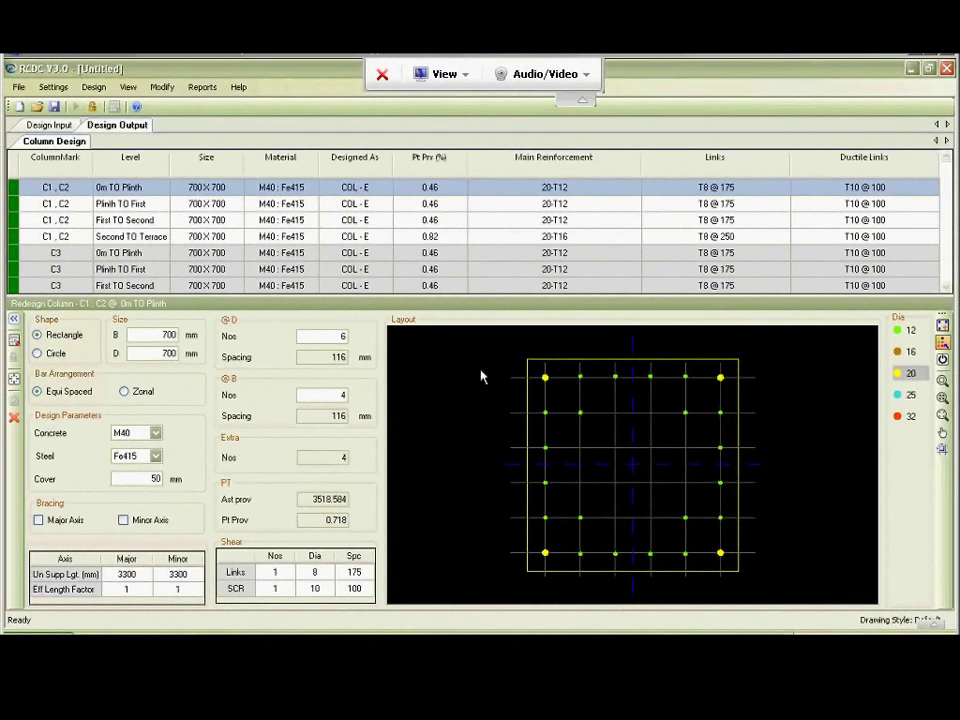
Redesign C1, C2 with the assigned bar diameters, and unlock the redesigned section for further editing.
left_click(720, 483)
left_click(580, 377)
left_click(545, 377)
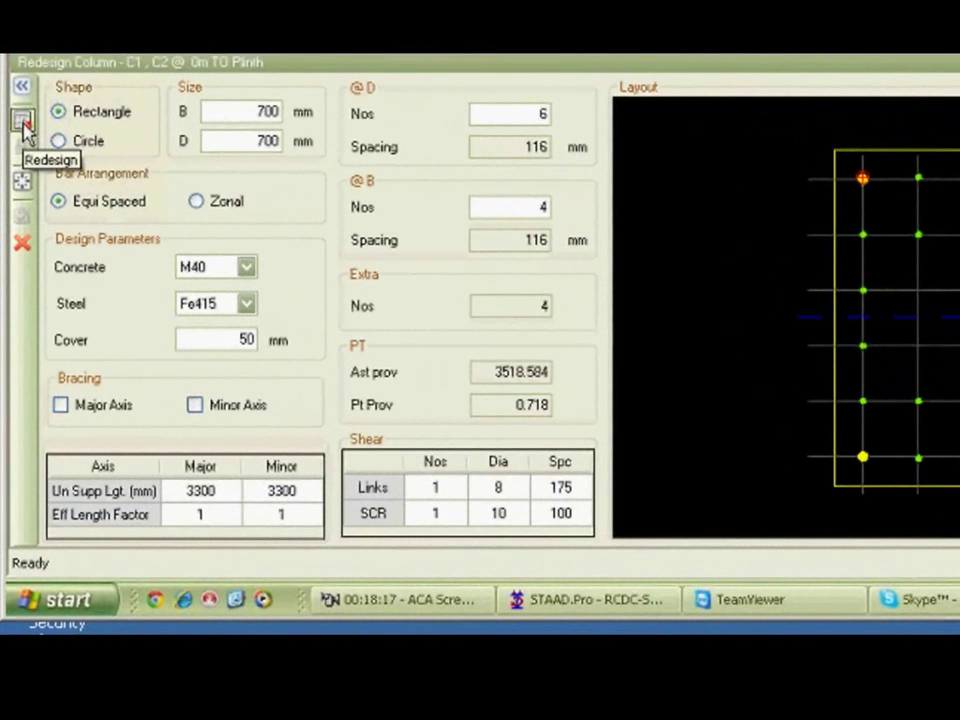
left_click(23, 121)
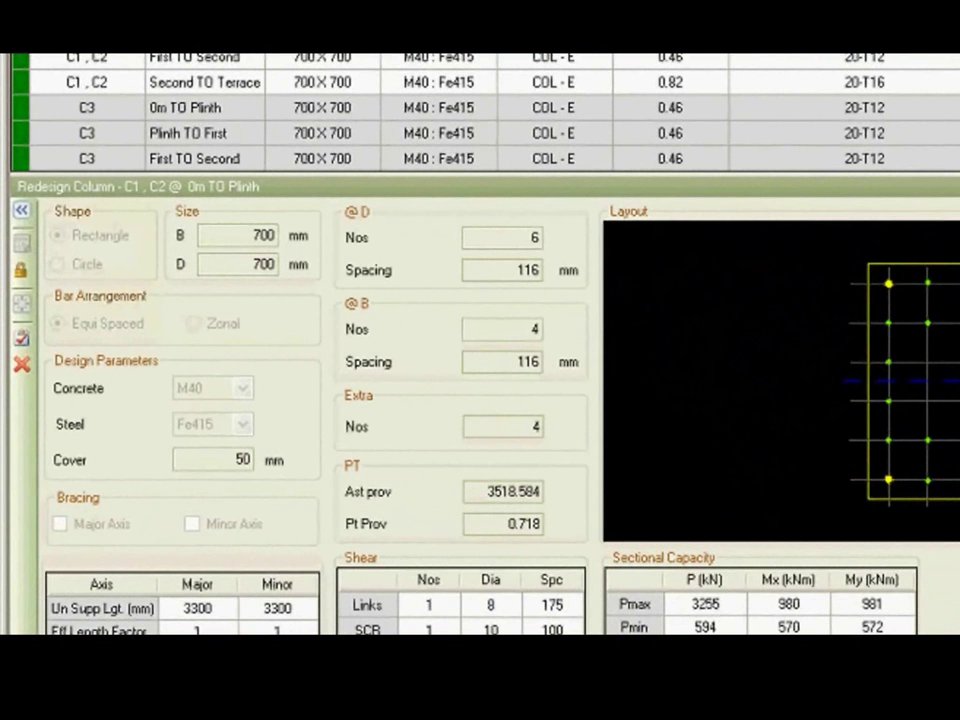
left_click(21, 272)
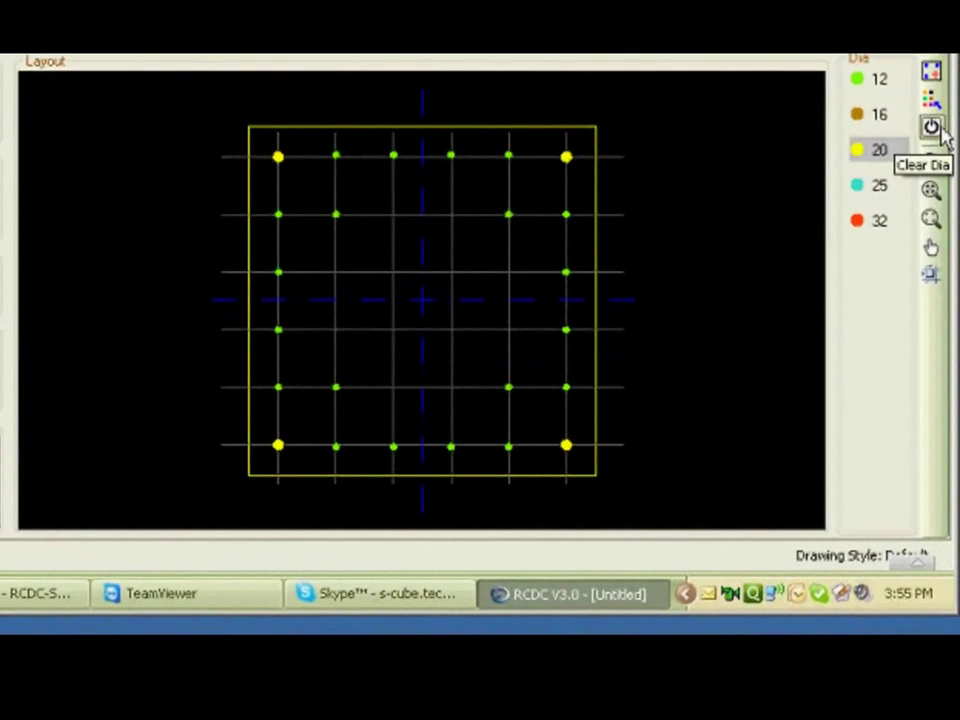
Clear the assigned bar diameters, redesign C1, C2 from 0m to Plinth with automatic diameters, and accept the result.
left_click(936, 129)
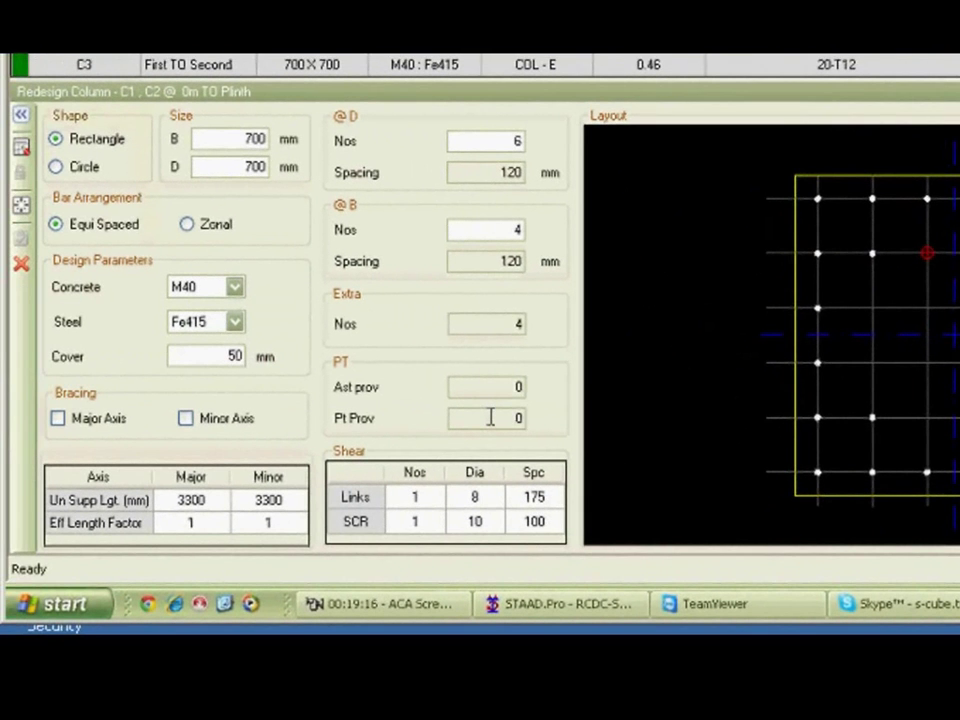
left_click(21, 150)
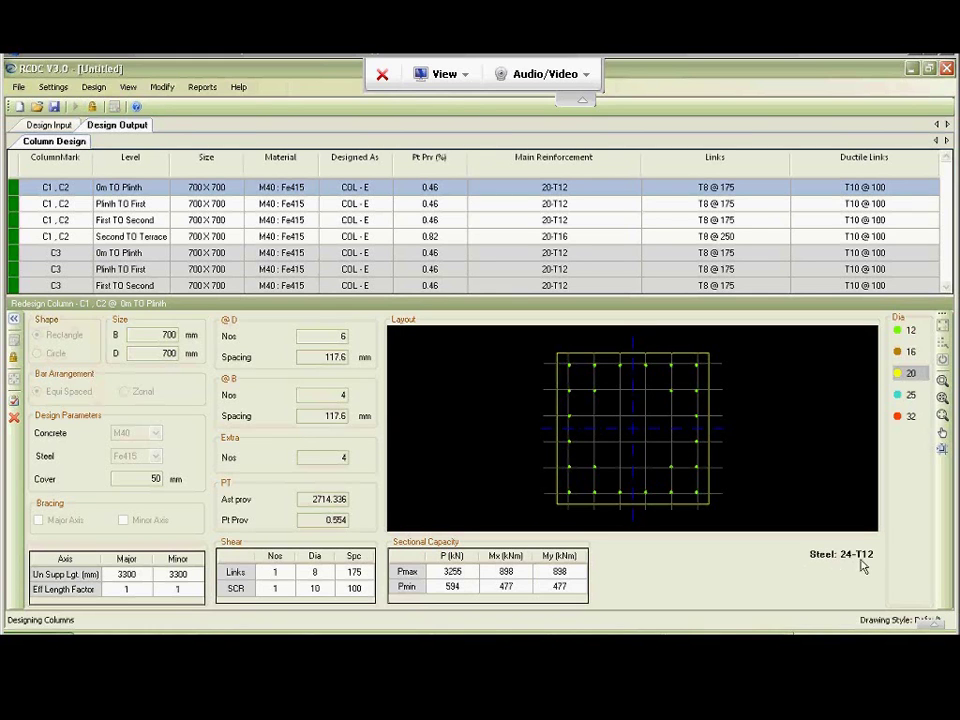
left_click(13, 403)
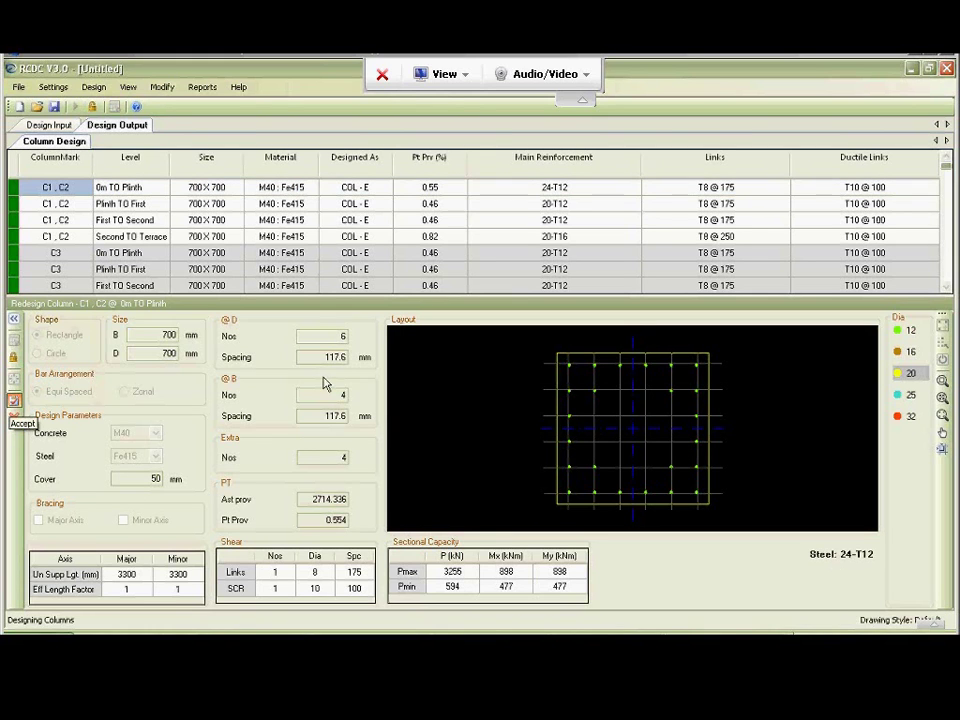
Return to the design results and copy the main reinforcement of C1, C2 from 0m to Plinth.
left_click(585, 207)
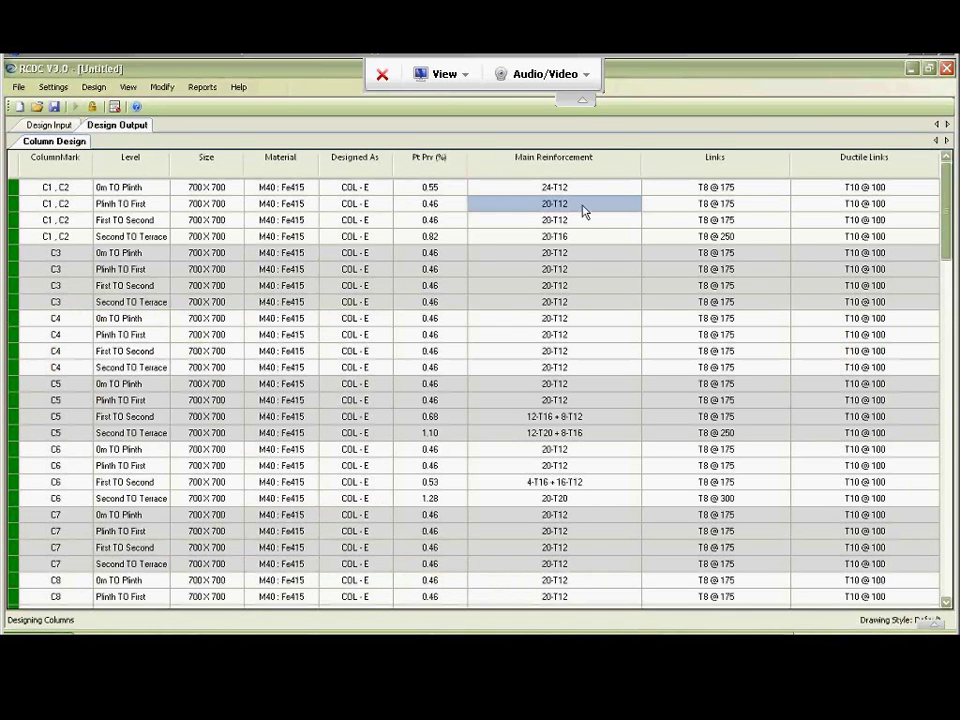
key("Up")
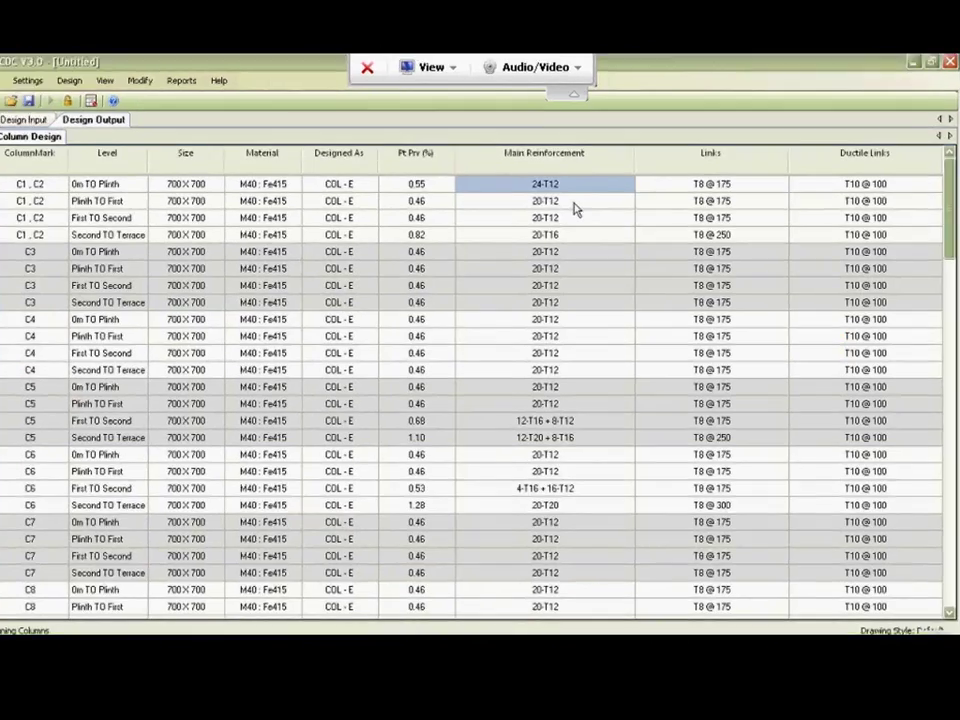
left_click(585, 212)
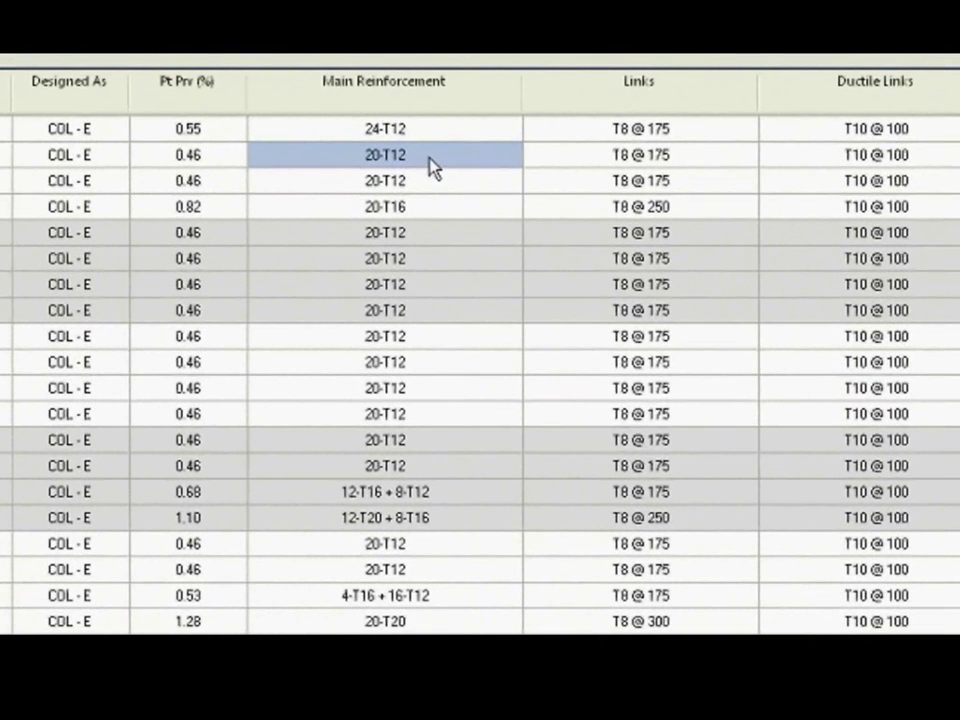
right_click(585, 212)
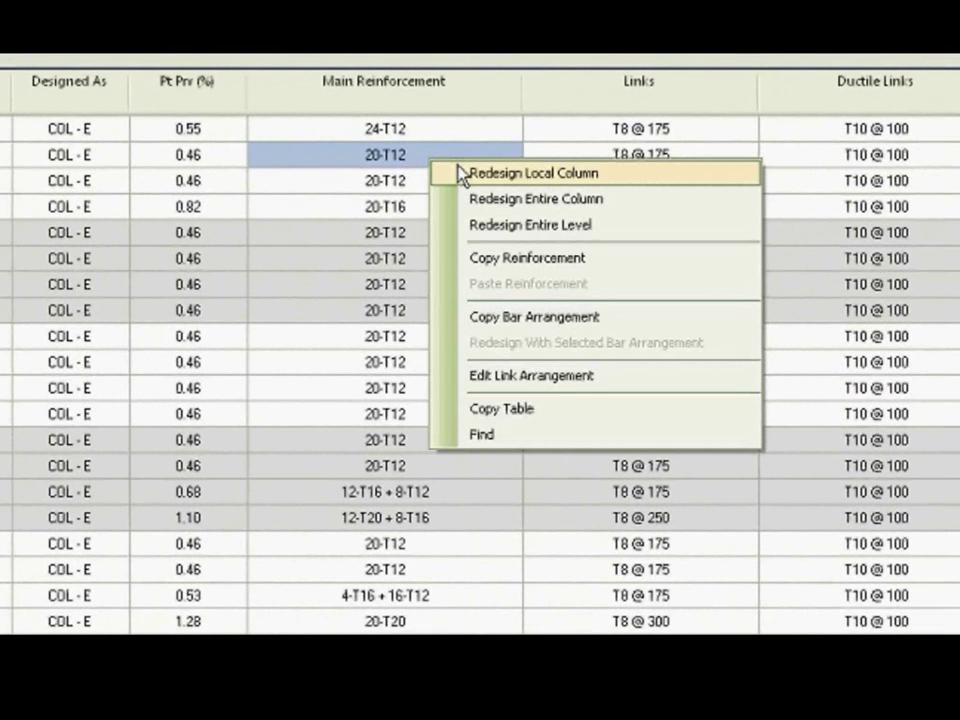
right_click(386, 134)
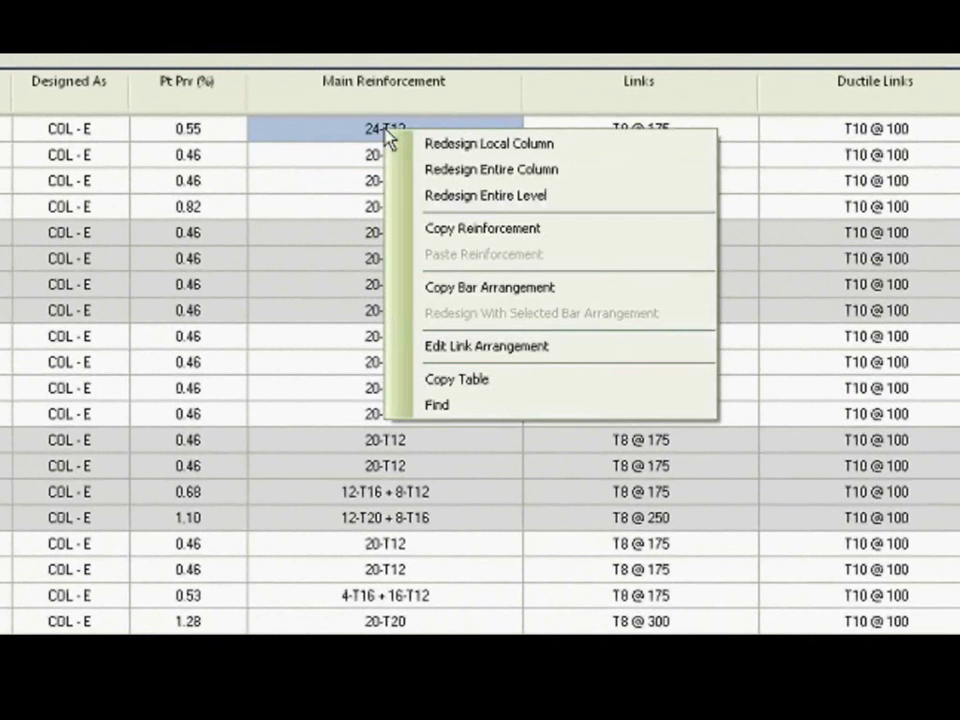
left_click(432, 230)
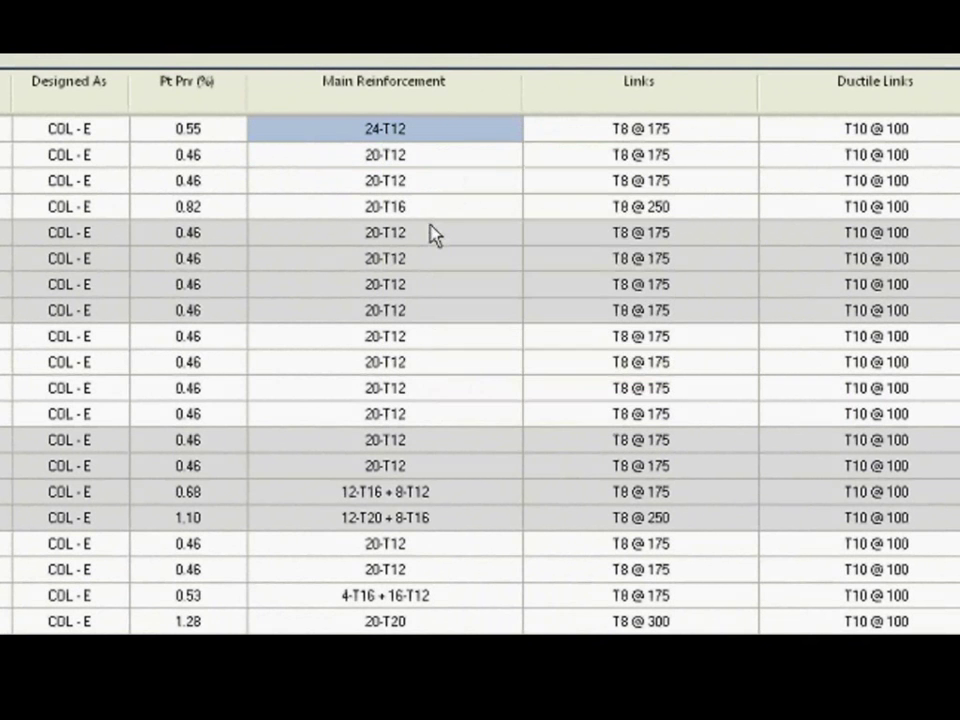
Paste the copied 24-T12 reinforcement onto C1, C2 from Plinth to First.
left_click(379, 158)
right_click(379, 160)
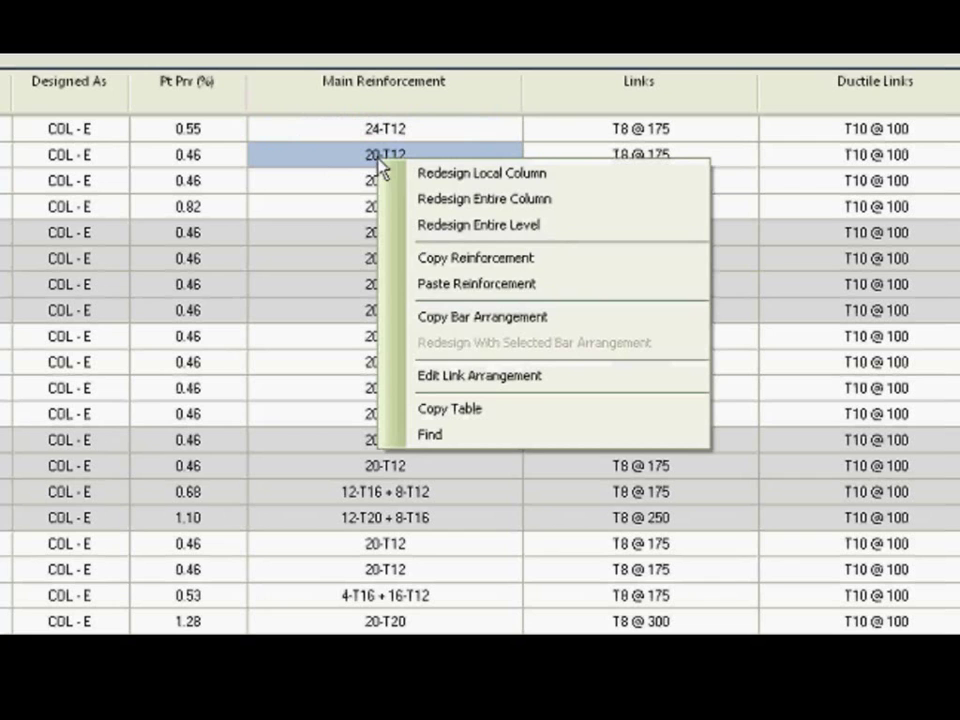
left_click(415, 283)
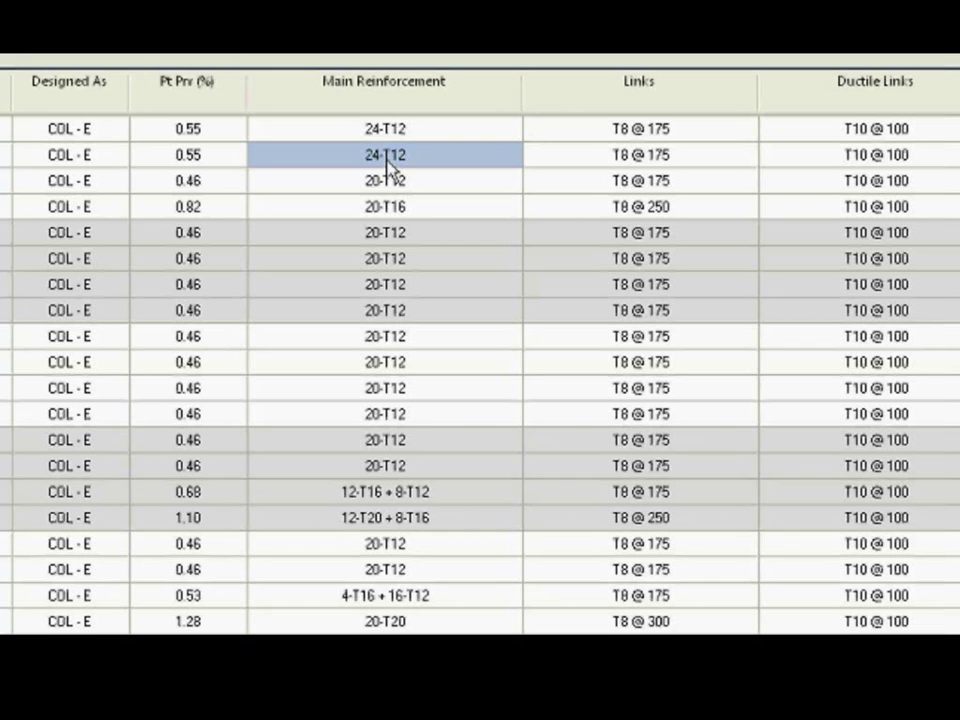
Try to paste the copied 24-T12 reinforcement onto C1, C2 from Second to Terrace.
left_click(355, 212)
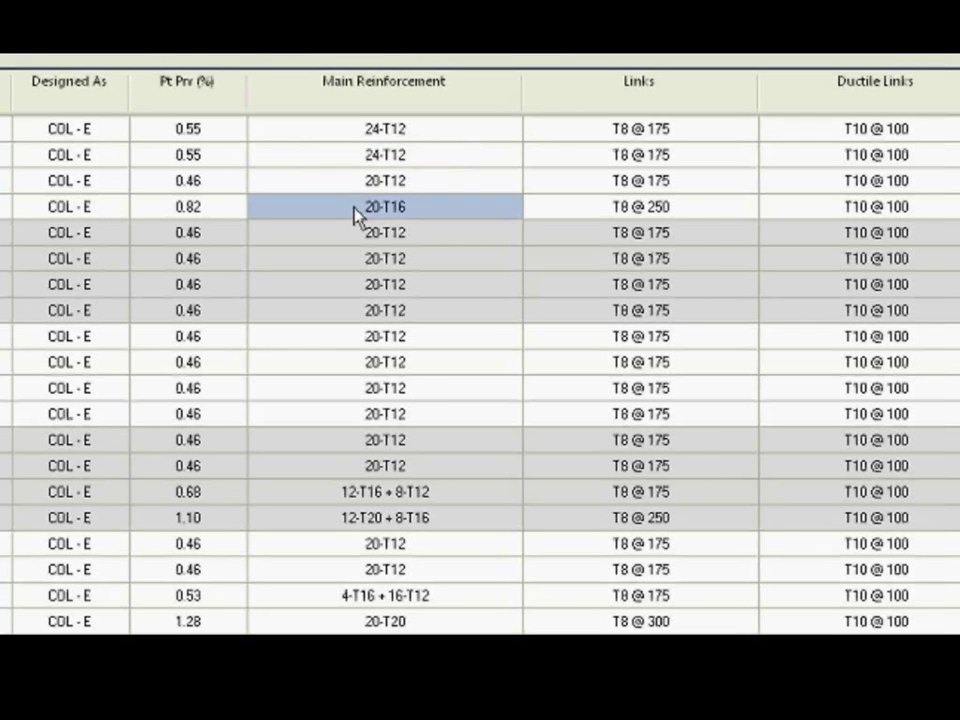
right_click(355, 214)
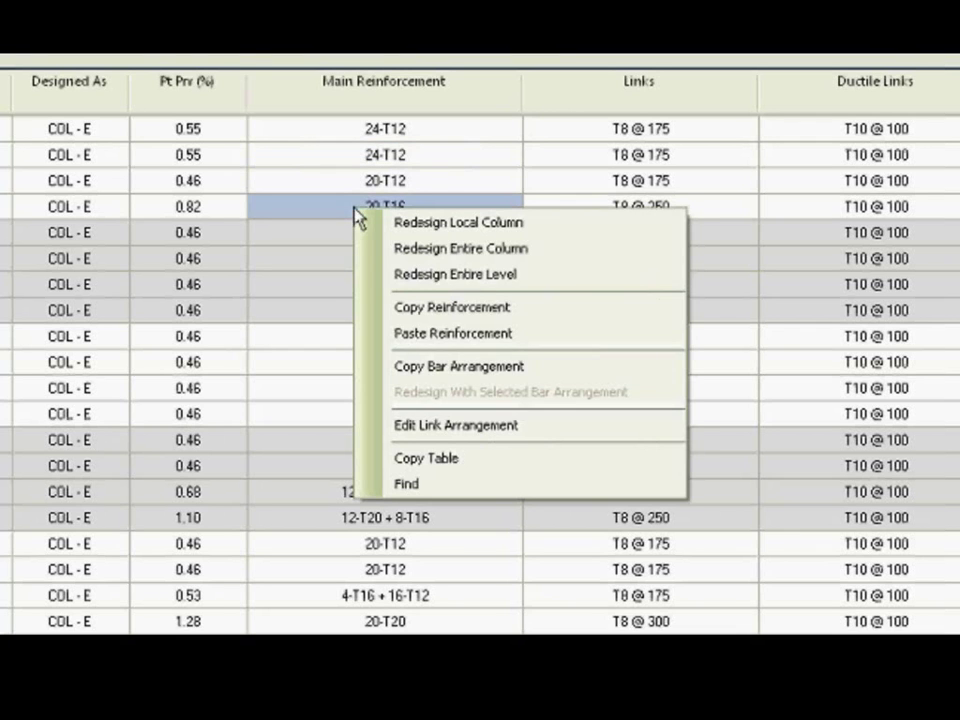
left_click(444, 337)
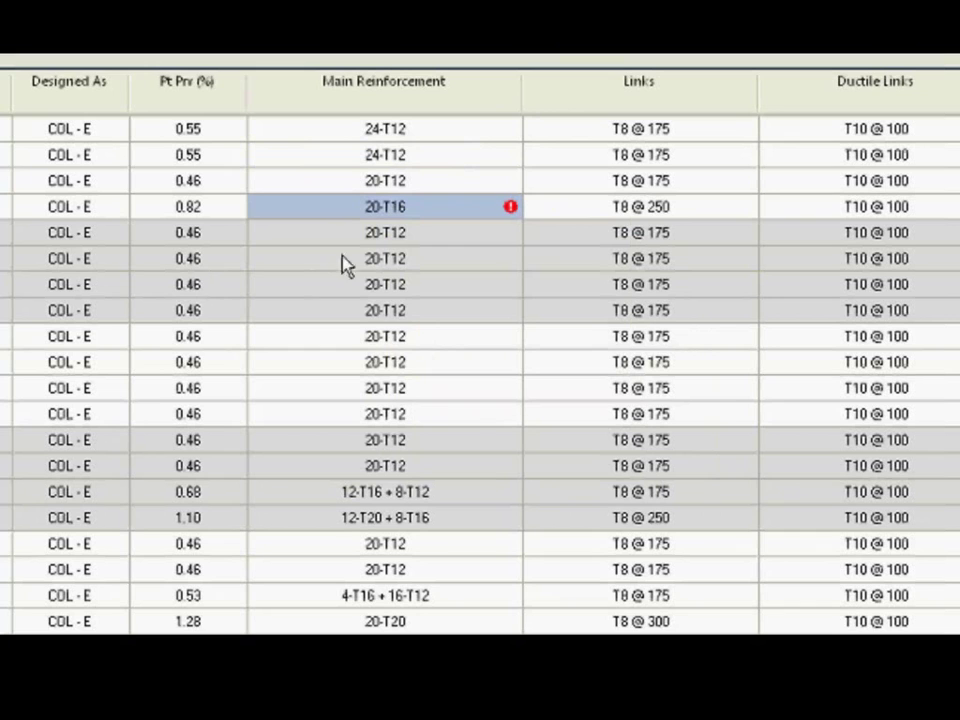
mouse_move(511, 212)
Compare the main reinforcement of C1, C2 across the levels from 0m to Terrace.
left_click(429, 157)
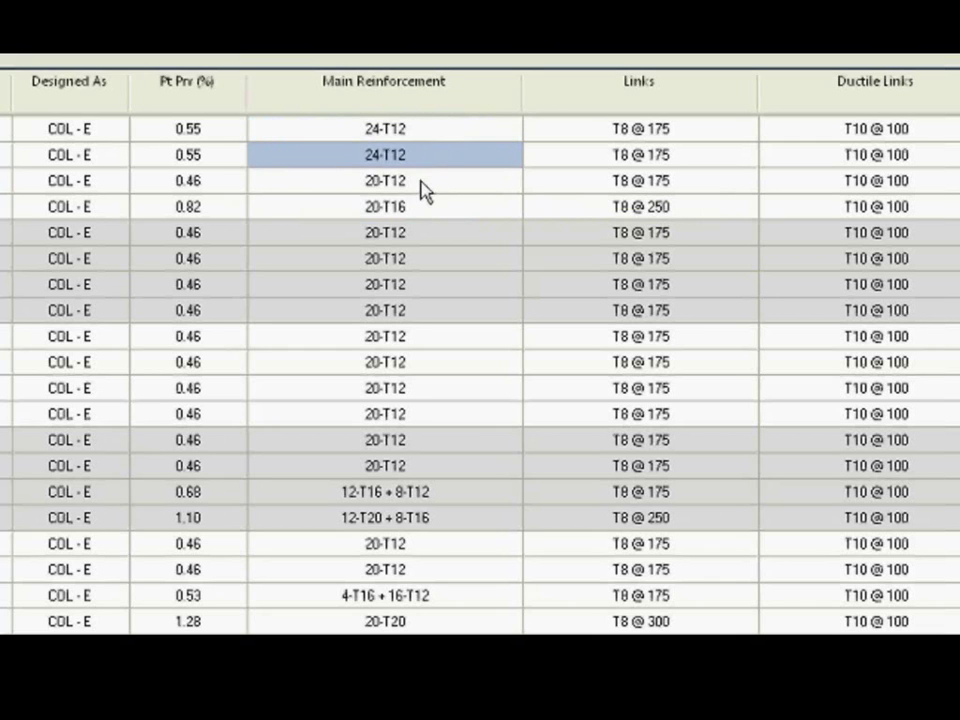
left_click(422, 190)
left_click(422, 210)
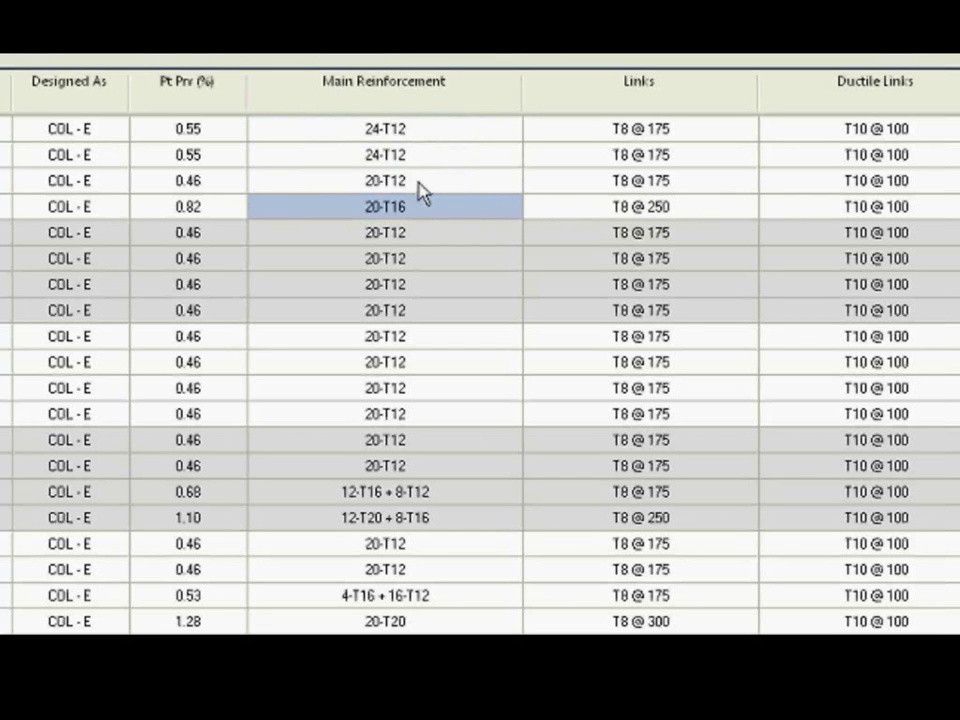
left_click(420, 190)
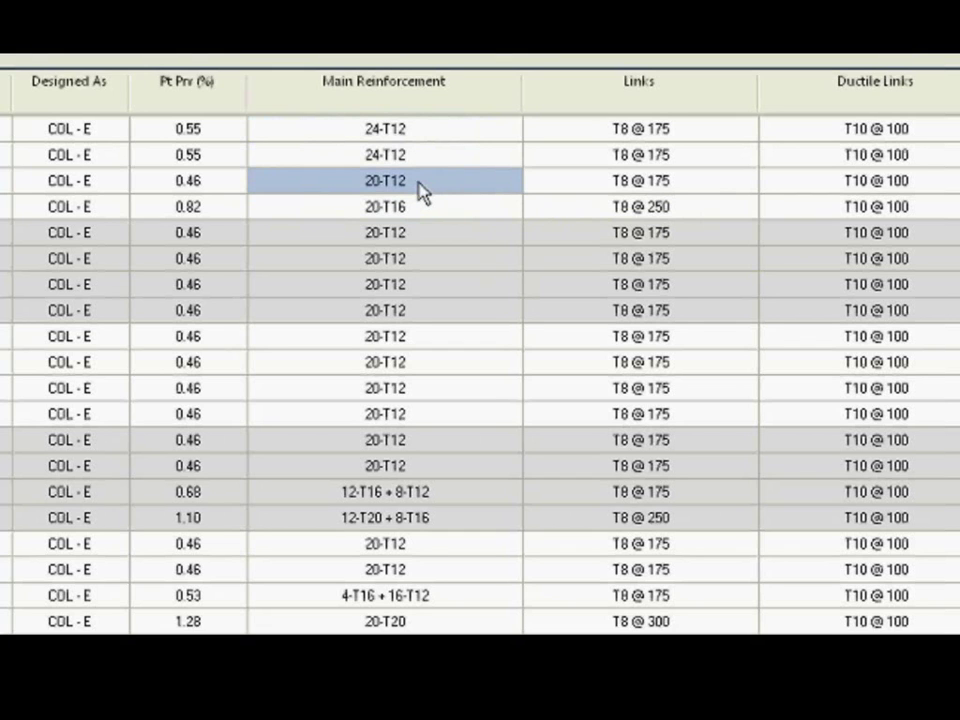
left_click(405, 210)
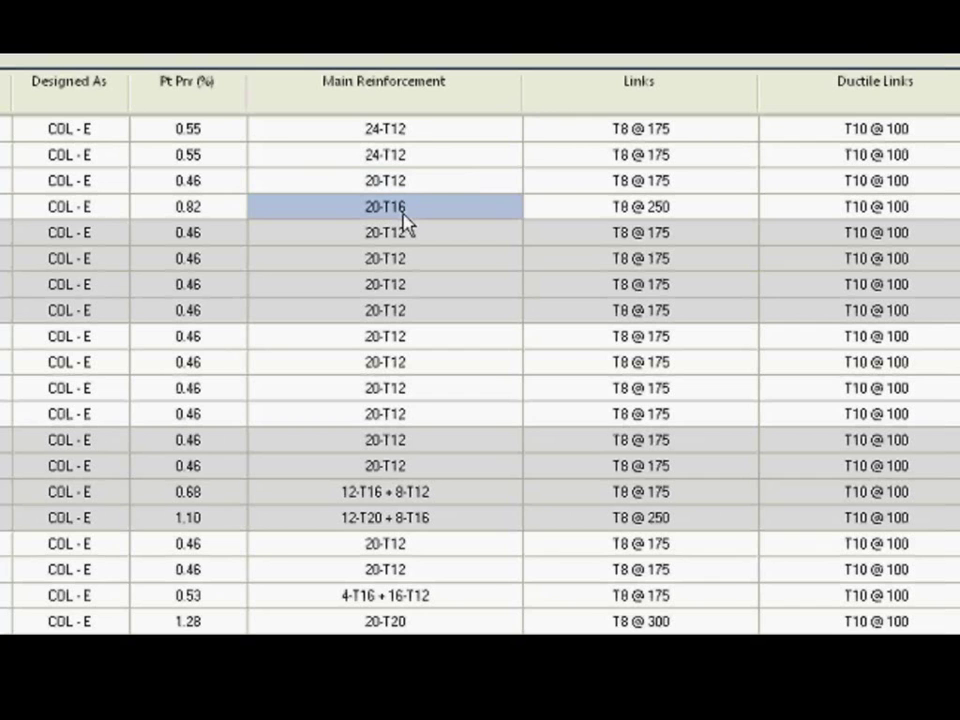
left_click(419, 131)
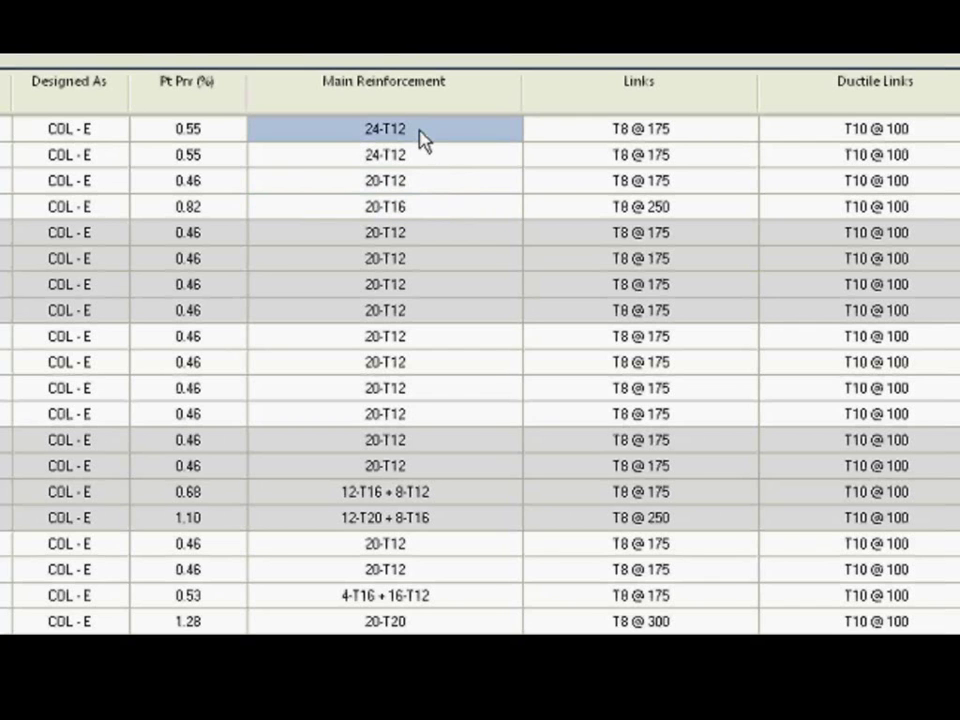
Copy the bar arrangement of C1, C2 from 0m to Plinth and redesign their First to Second and Second to Terrace levels with it.
right_click(420, 133)
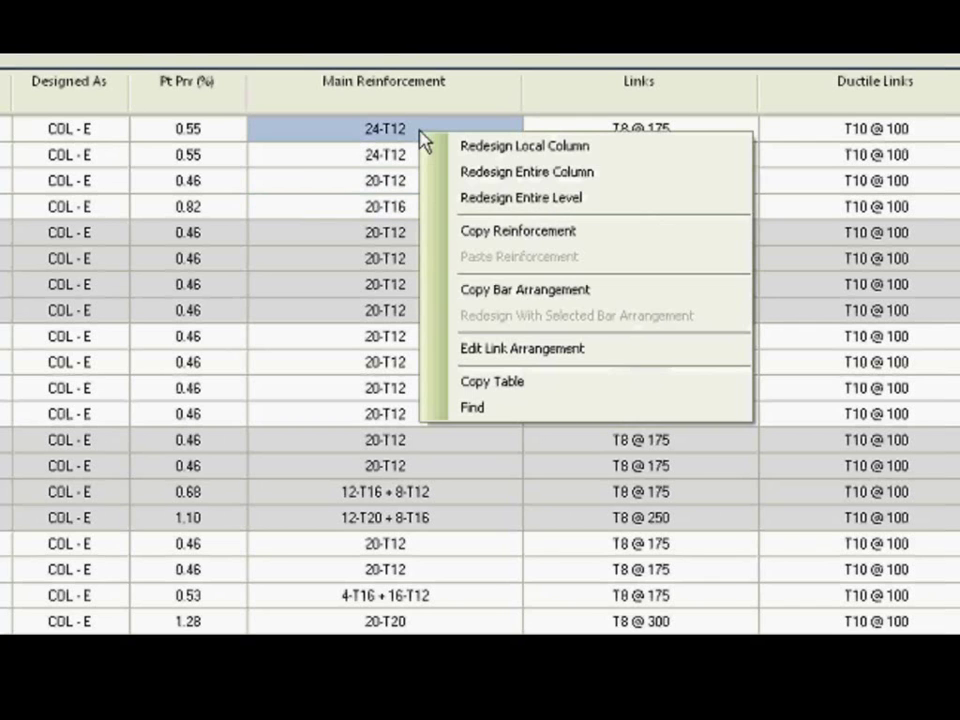
left_click(481, 290)
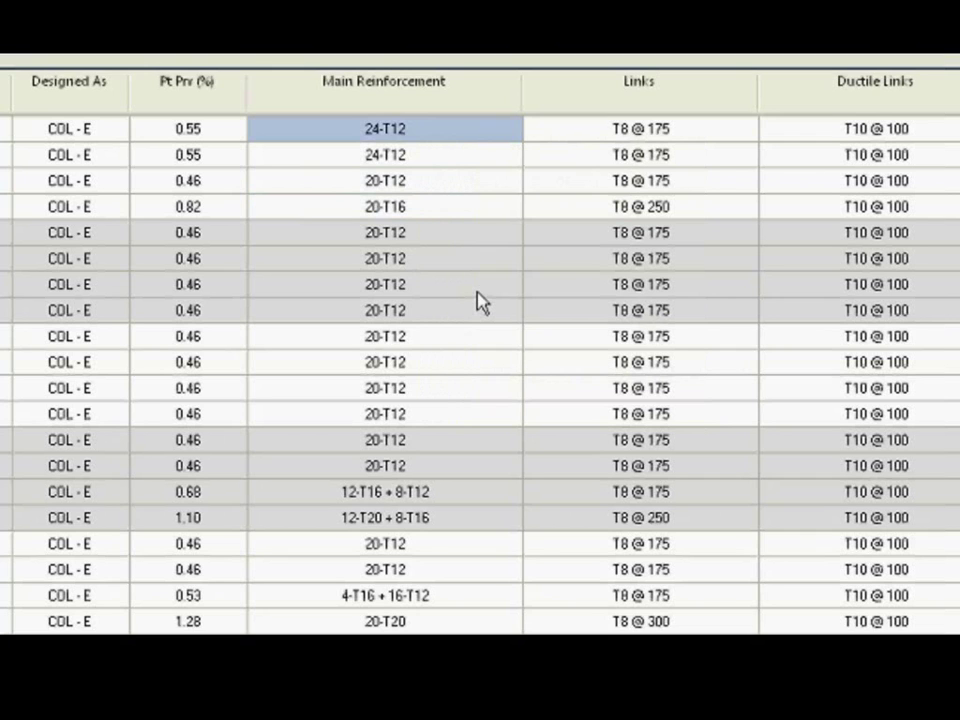
left_click_drag(403, 188, 405, 210)
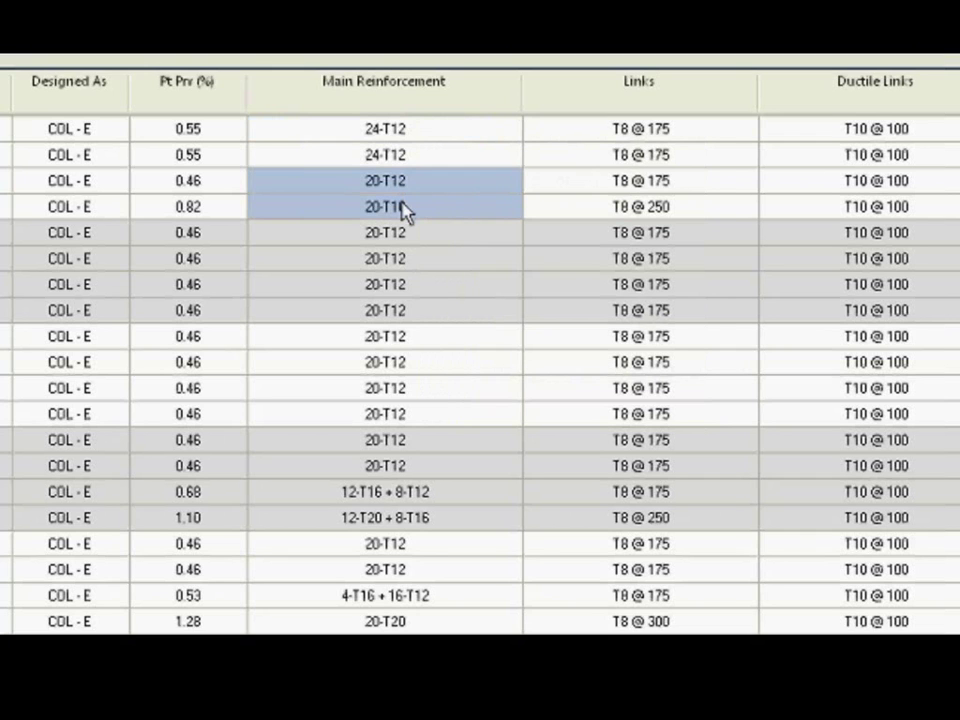
right_click(405, 210)
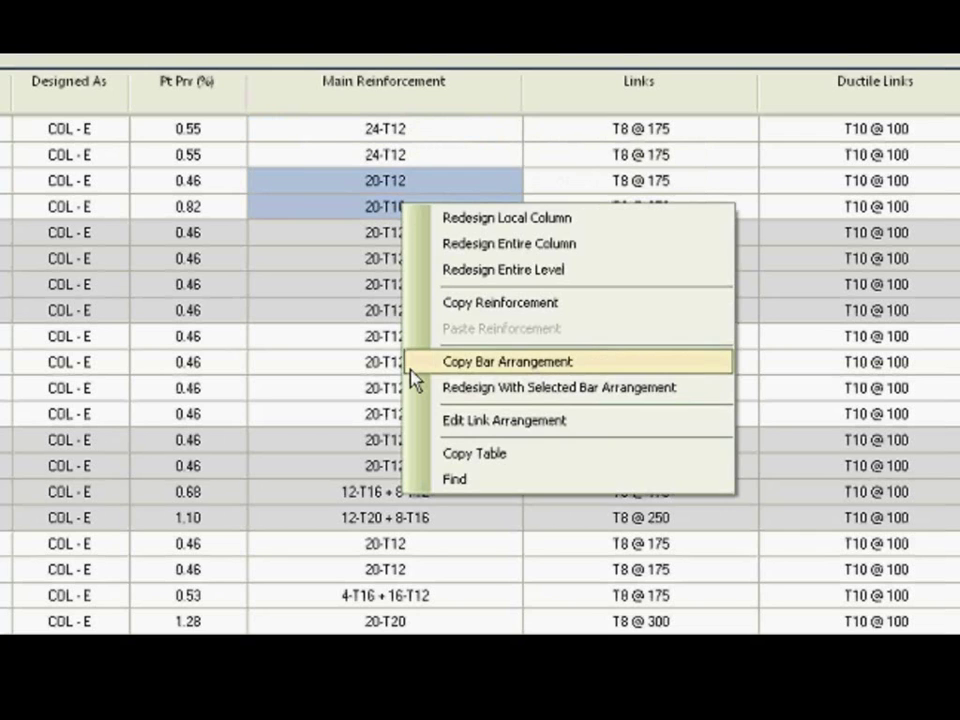
left_click(491, 387)
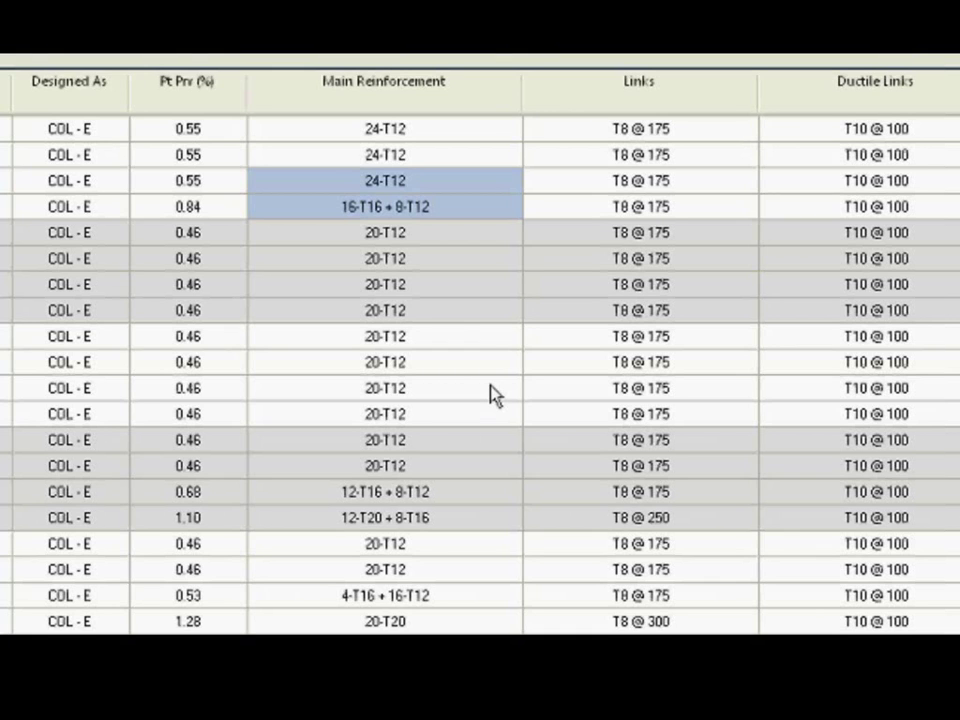
Inspect the bar layout of C1, C2 from Second to Terrace in the local column redesign view, and return to the results table.
left_click(431, 190)
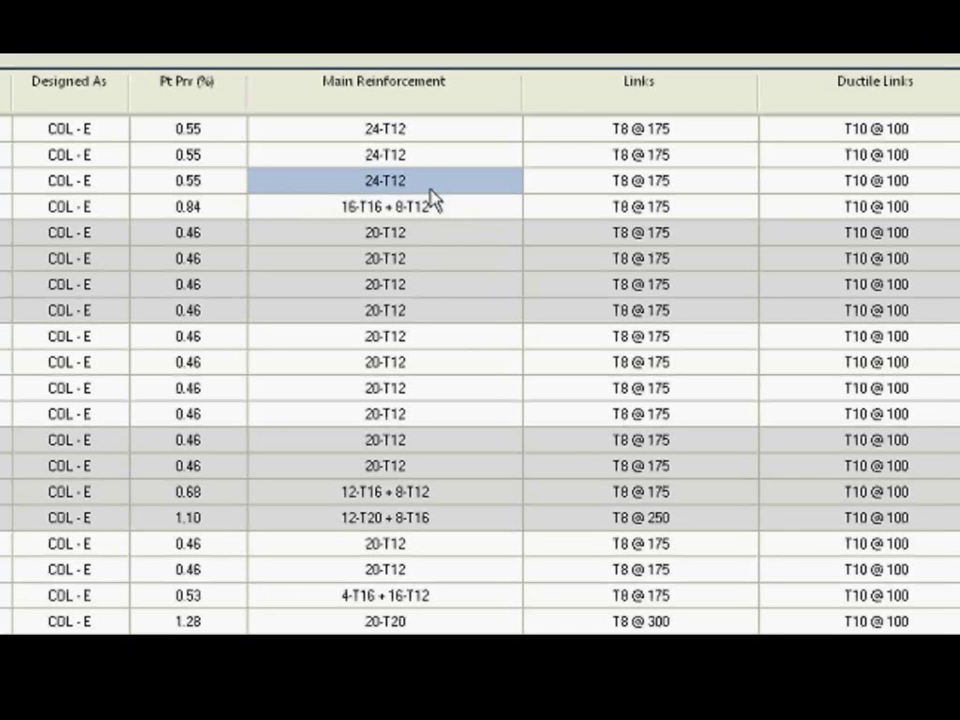
left_click(340, 210)
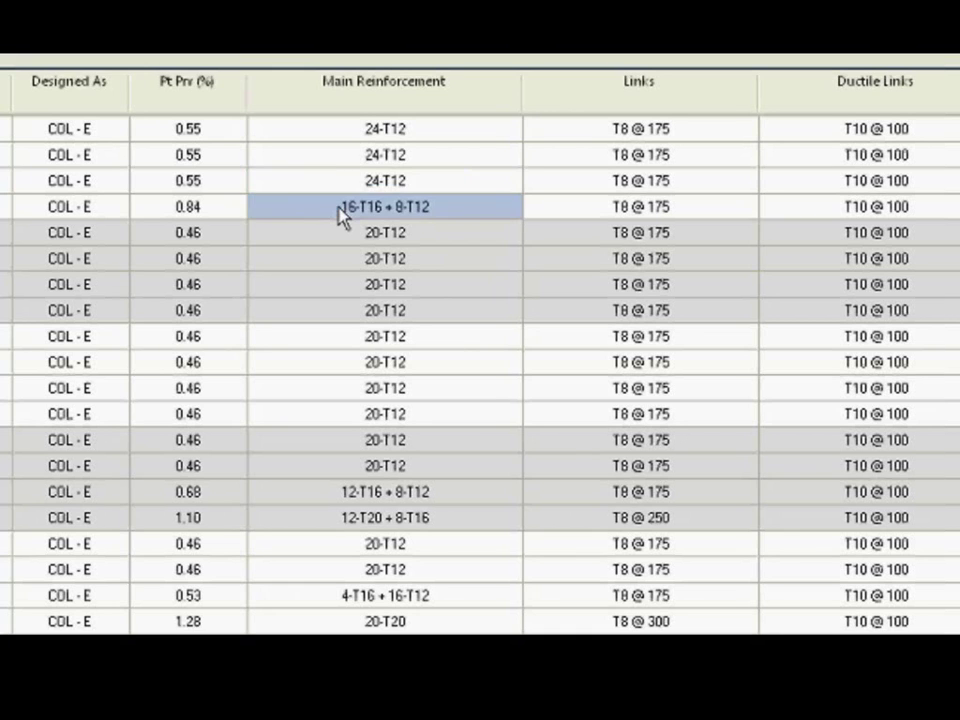
right_click(339, 207)
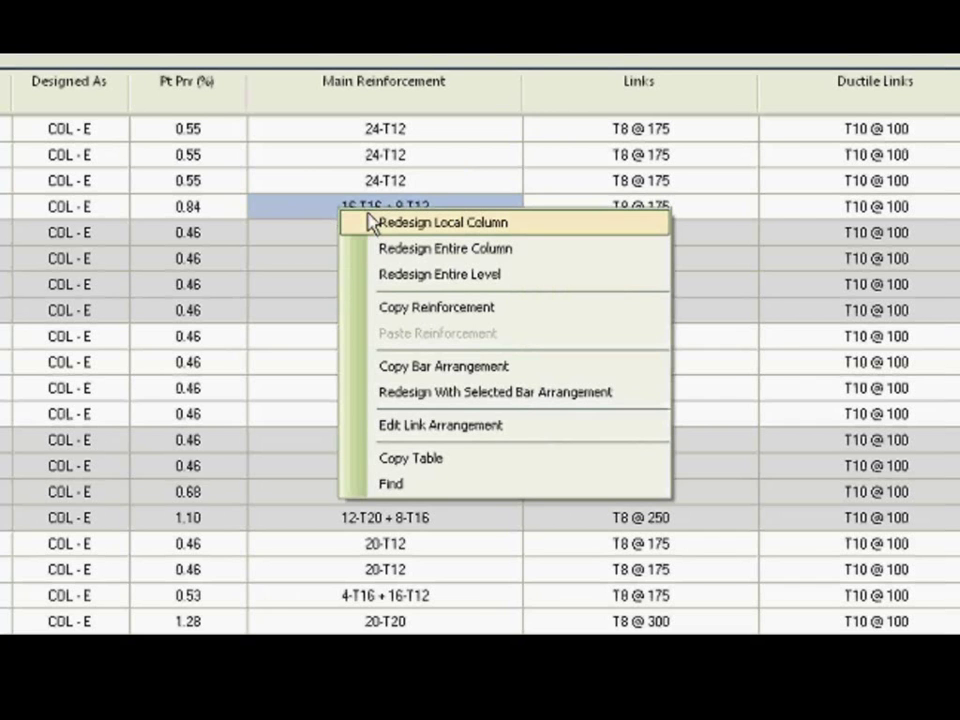
left_click(371, 222)
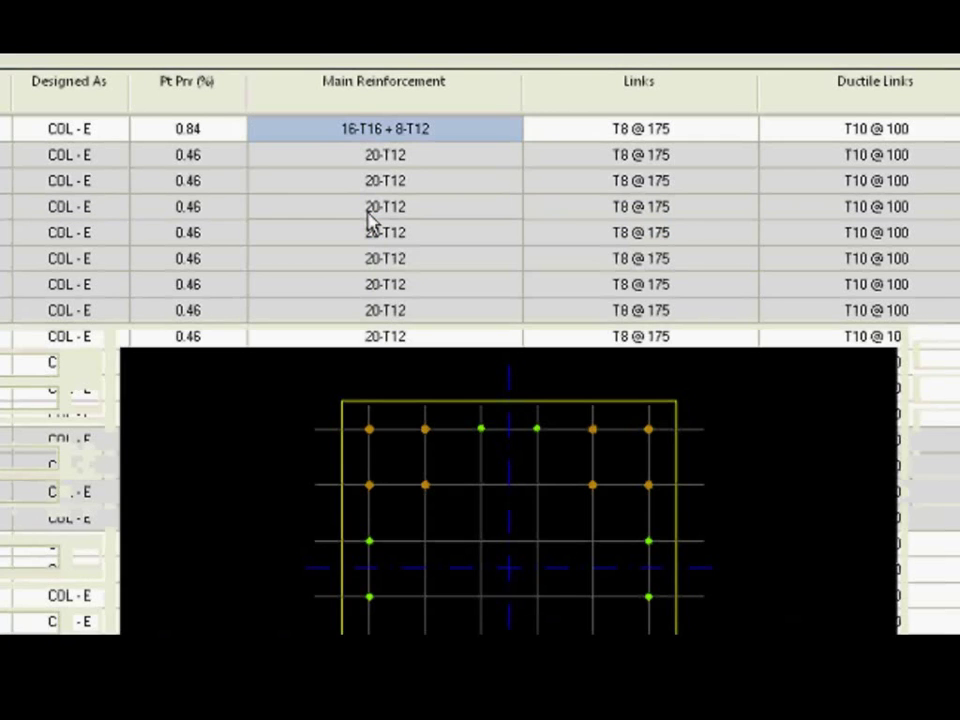
left_click(589, 480)
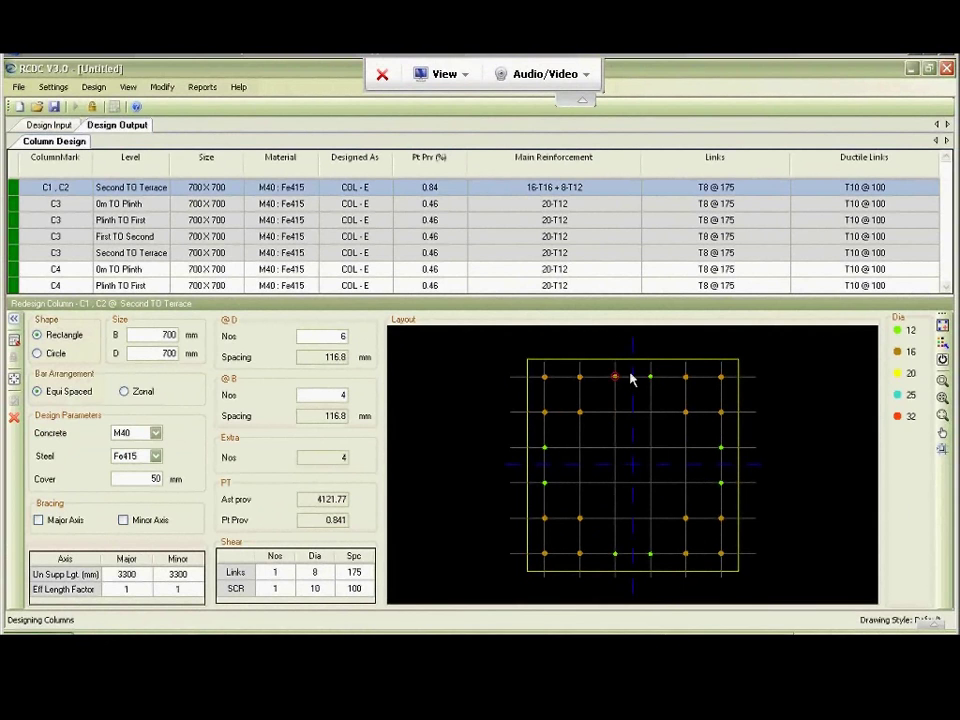
left_click(14, 420)
scroll(531, 429, "up", 1)
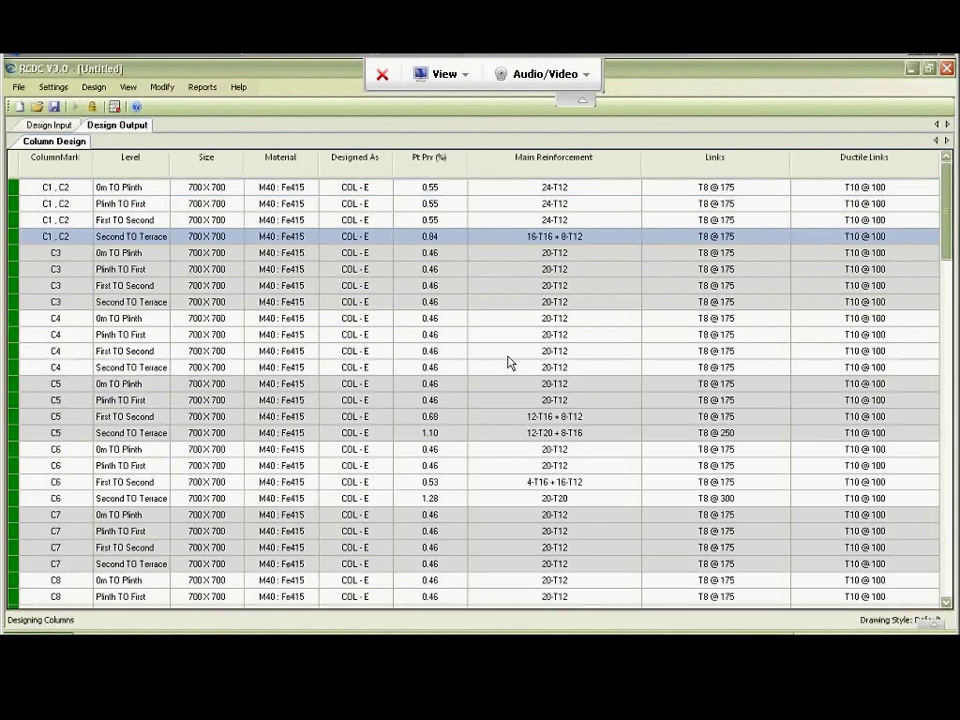
left_click(546, 190)
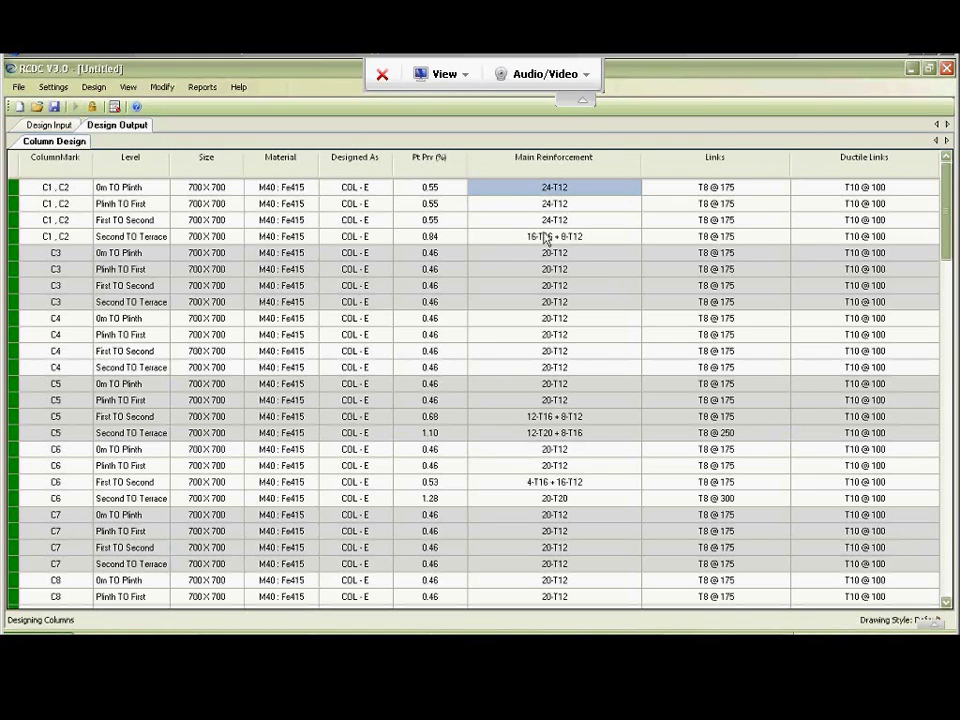
Start redesigning the entire column C3 and set B and D to 600 for the 0m to Plinth level.
left_click(513, 257)
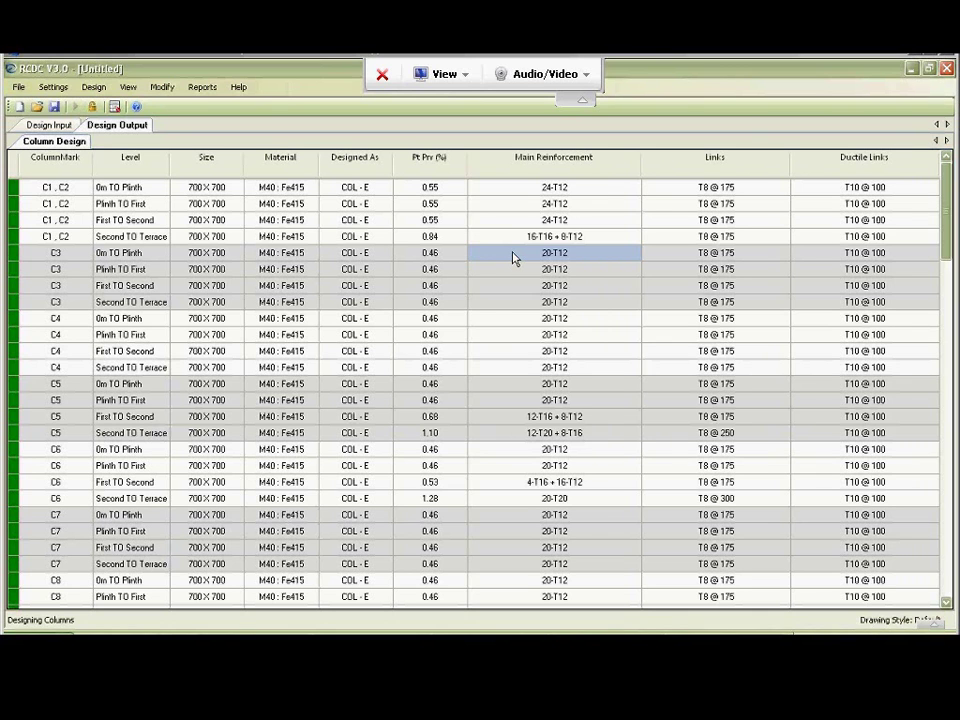
right_click(513, 257)
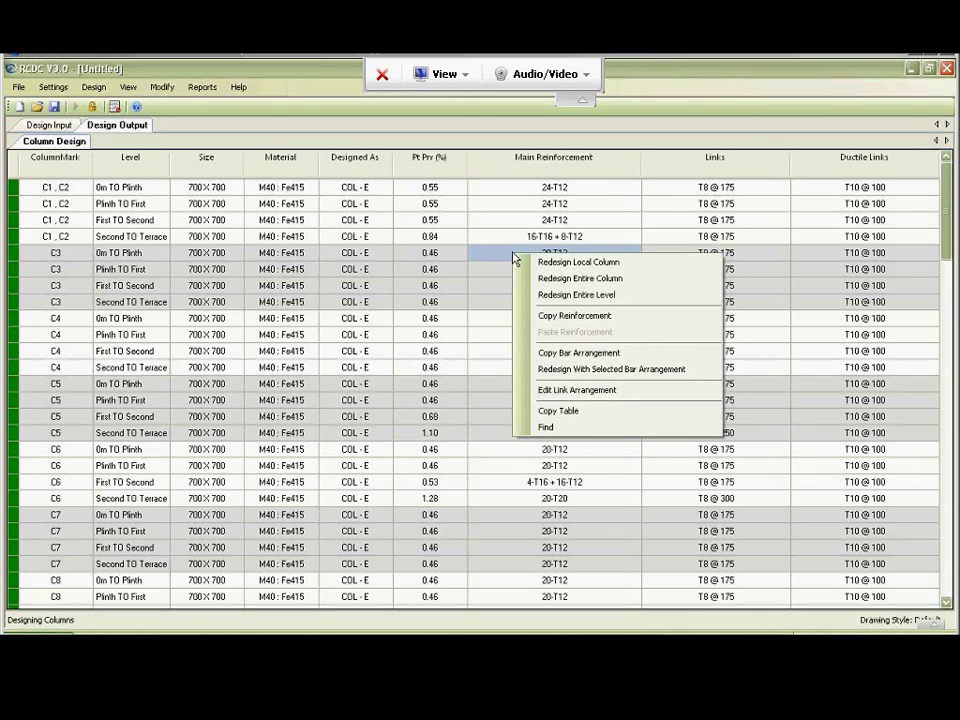
left_click(560, 279)
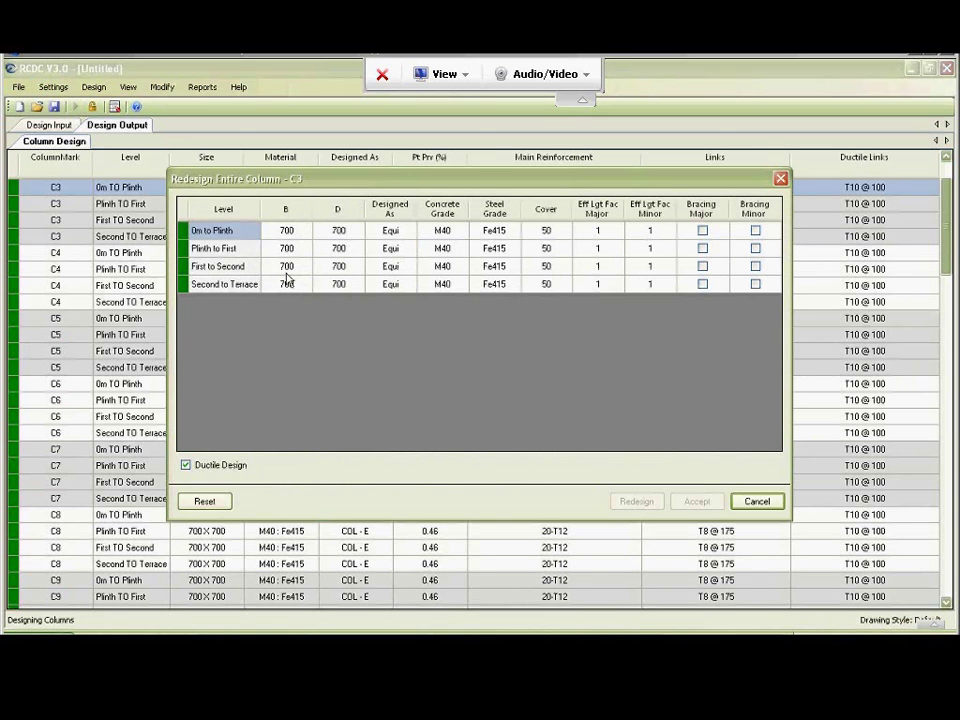
left_click(292, 233)
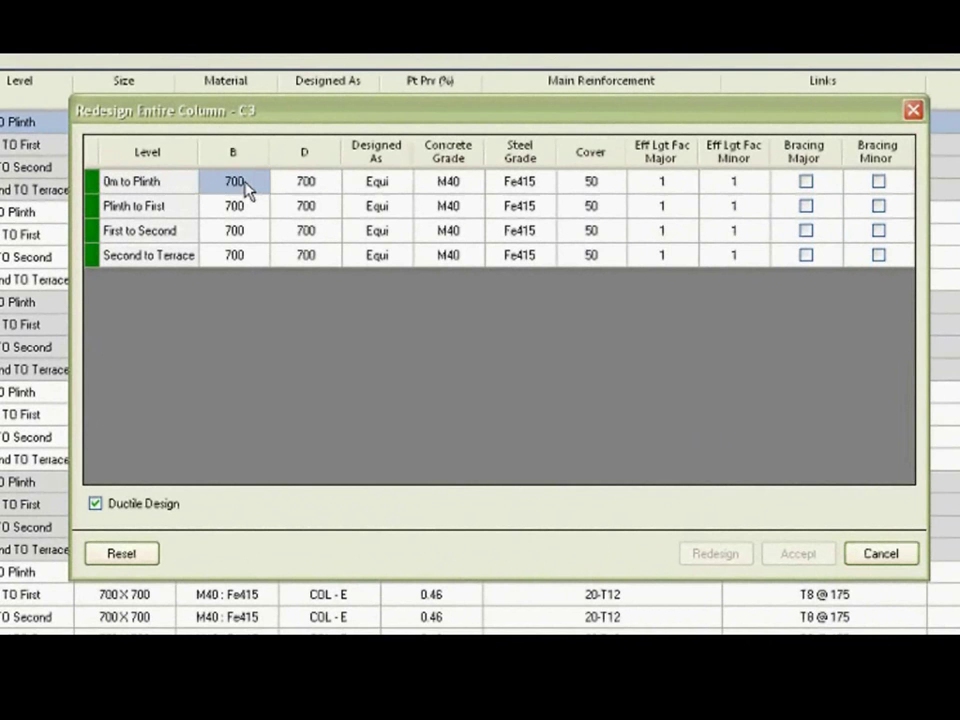
type("600")
key("Return")
left_click(244, 184)
key("Tab")
type("600")
key("Return")
Apply the 600 x 600 size to the C3 levels from Plinth to Terrace.
key("shift+Left")
key("shift+Down")
key("shift+Down")
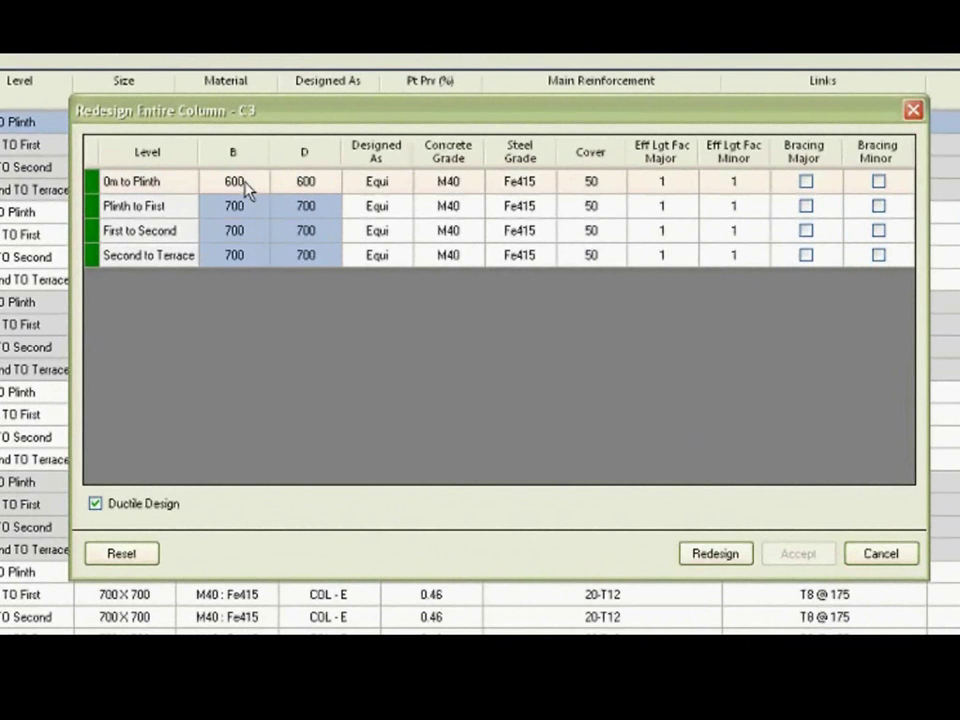
key("ctrl+v")
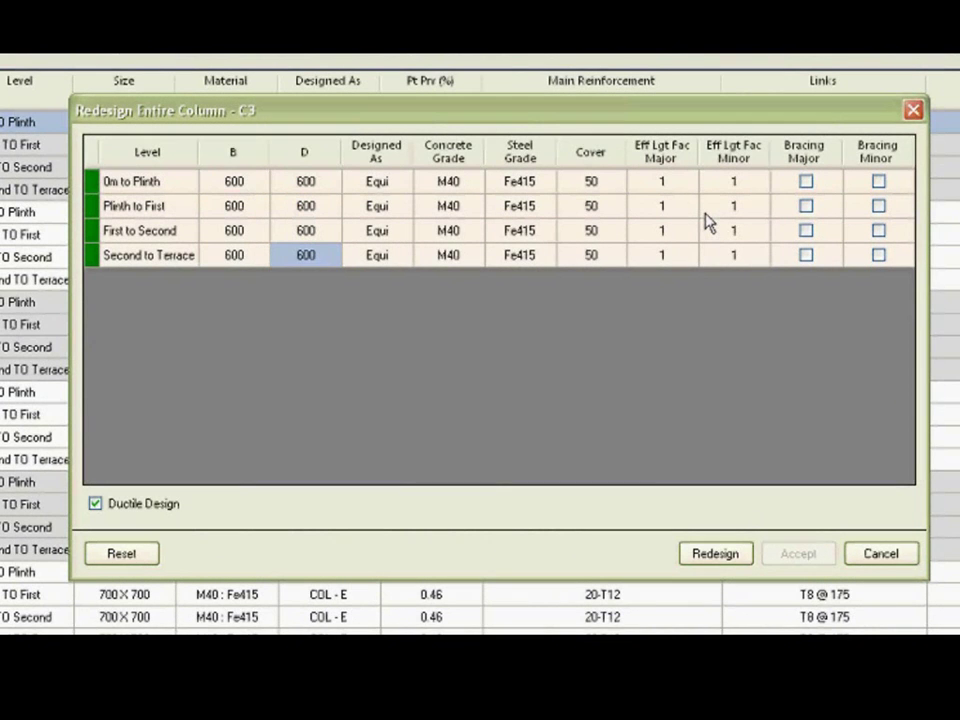
Redesign column C3 with the new sizes, compare the results with the existing design, and accept them.
left_click(715, 553)
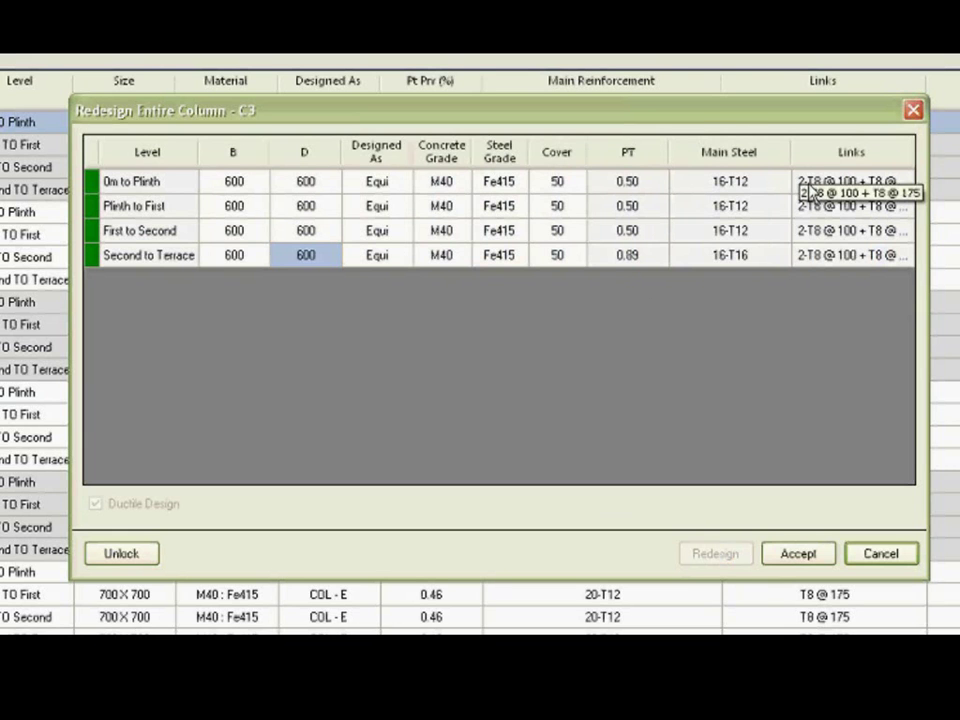
left_click_drag(713, 113, 709, 242)
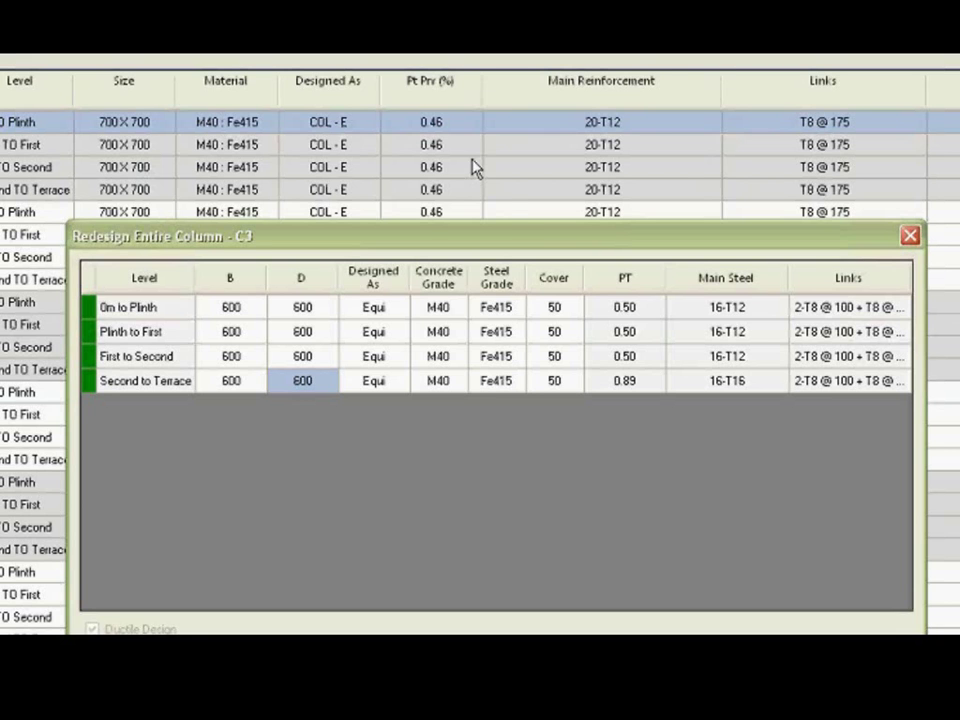
left_click_drag(503, 236, 508, 140)
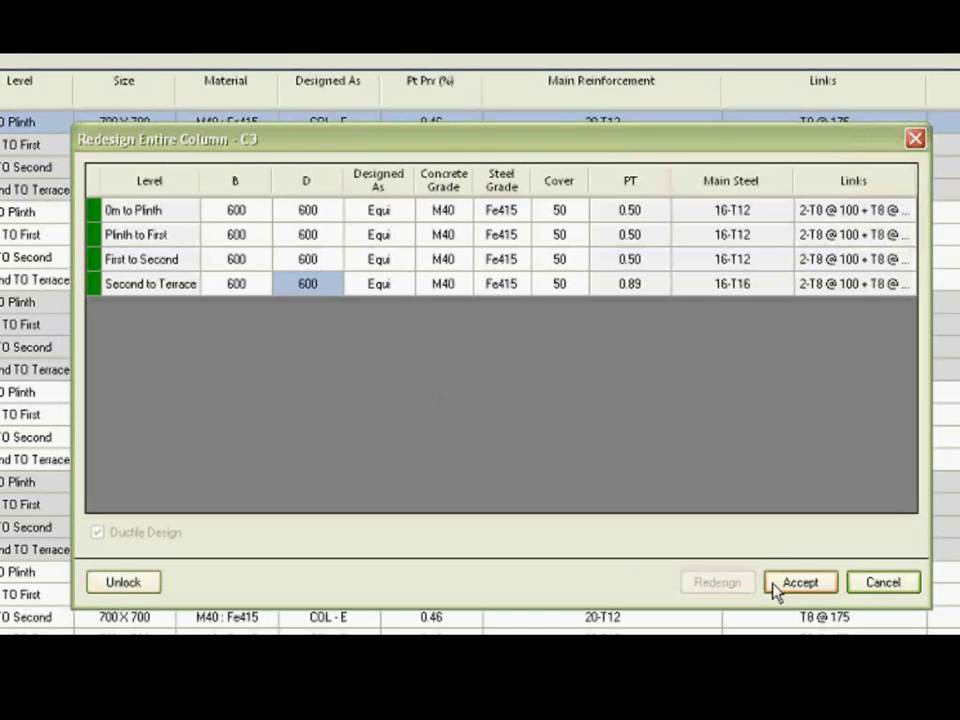
left_click(799, 584)
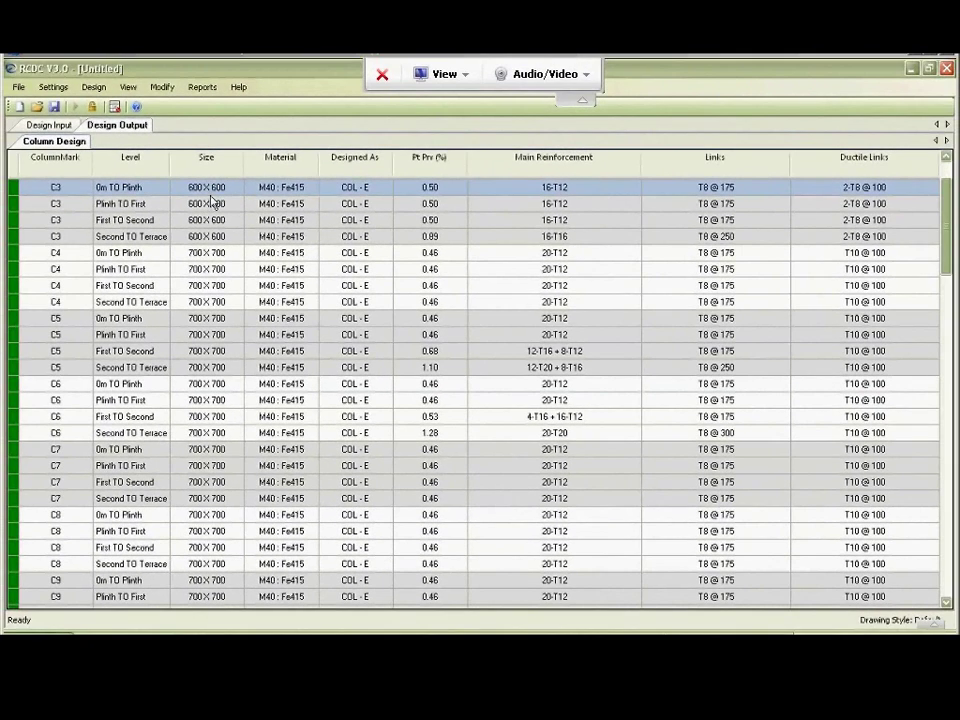
Check the C3 section size at each level from 0m to Terrace in the results table.
left_click(213, 188)
left_click(215, 204)
left_click(215, 220)
left_click(216, 237)
scroll(217, 241, "up", 2)
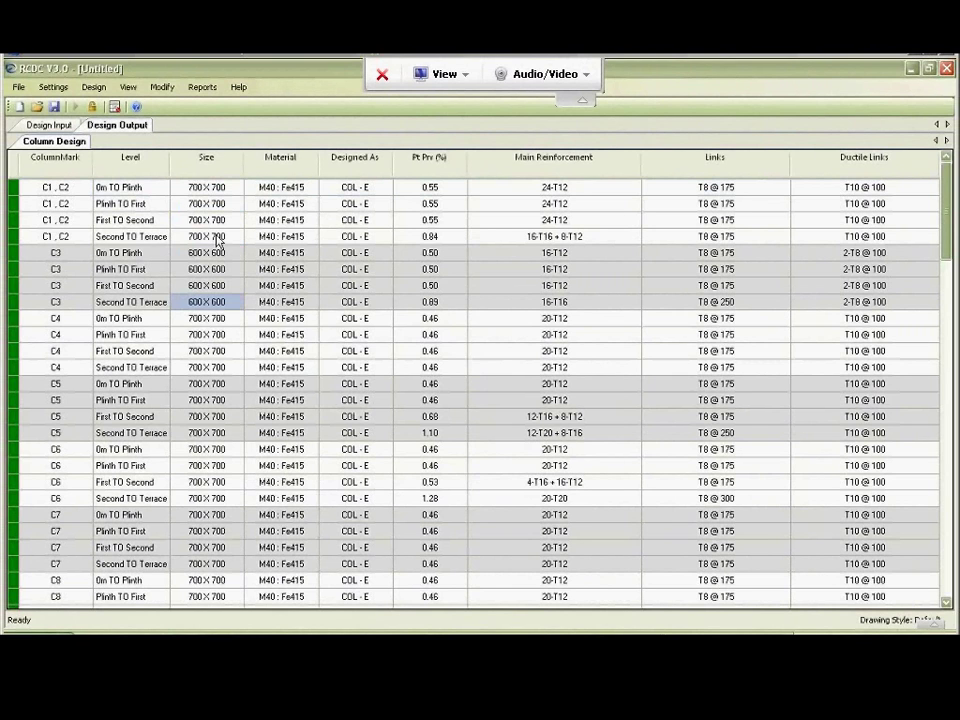
Start an entire-level redesign and select only the Terrace level.
left_click(497, 287)
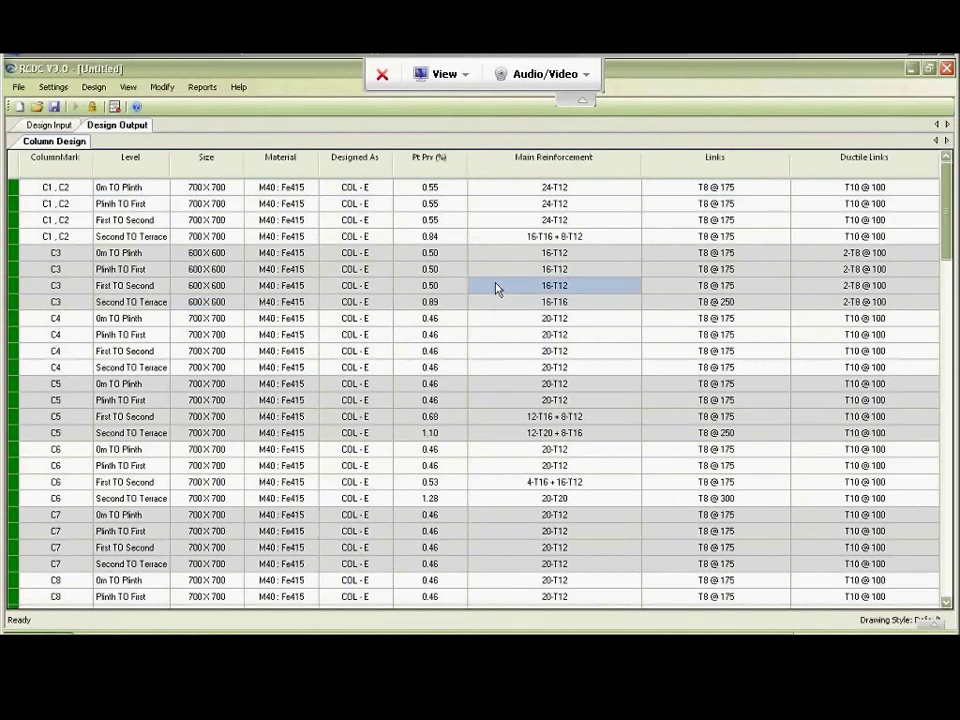
right_click(496, 288)
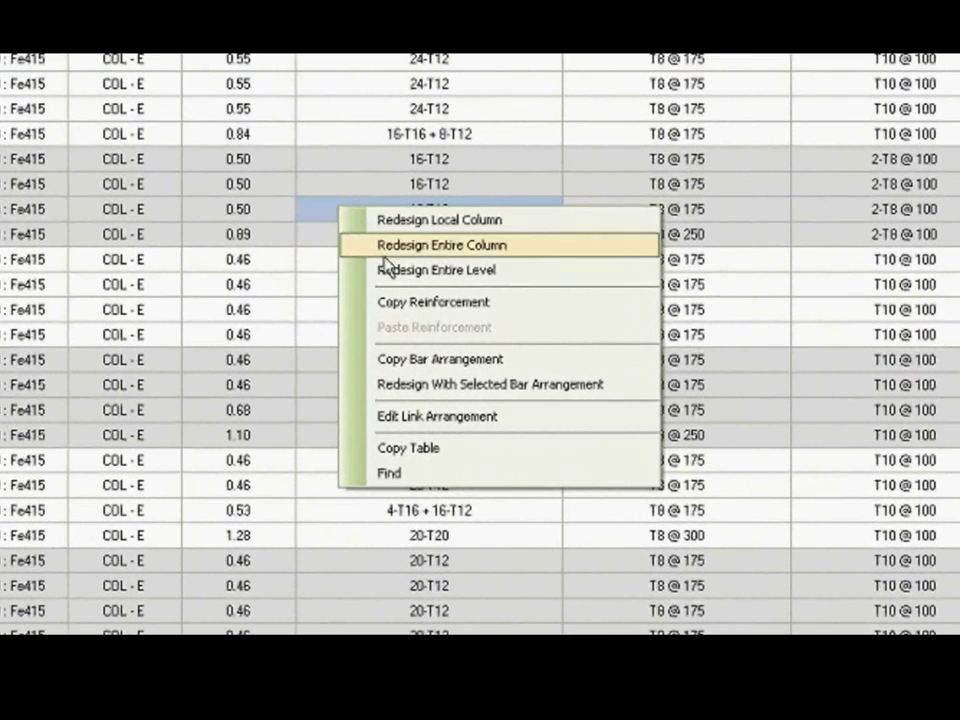
left_click(390, 272)
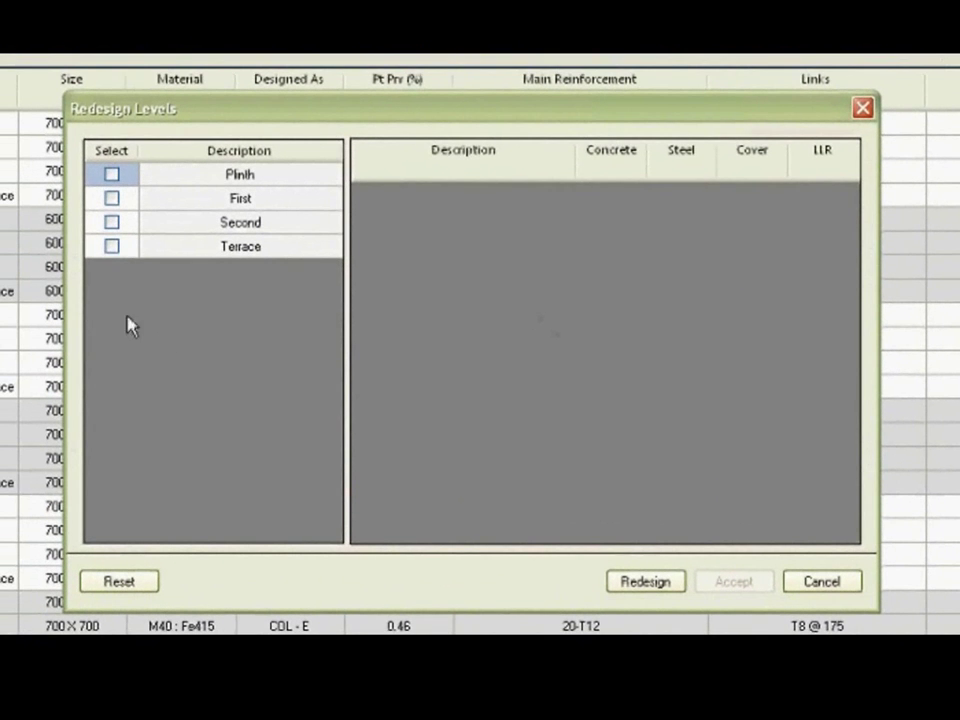
left_click(111, 246)
left_click(111, 222)
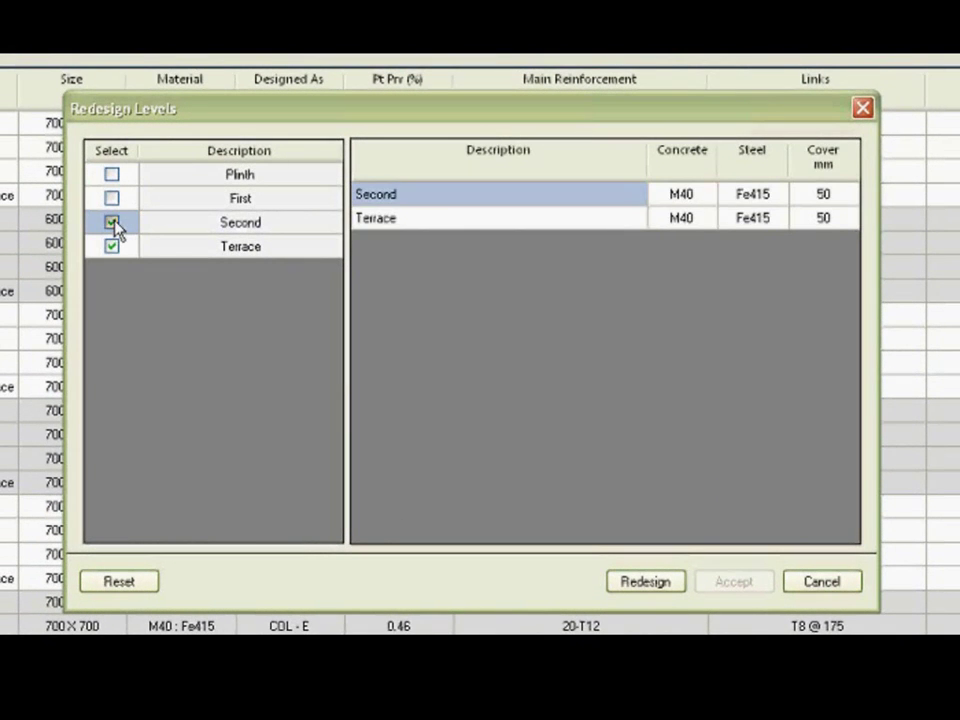
left_click(113, 224)
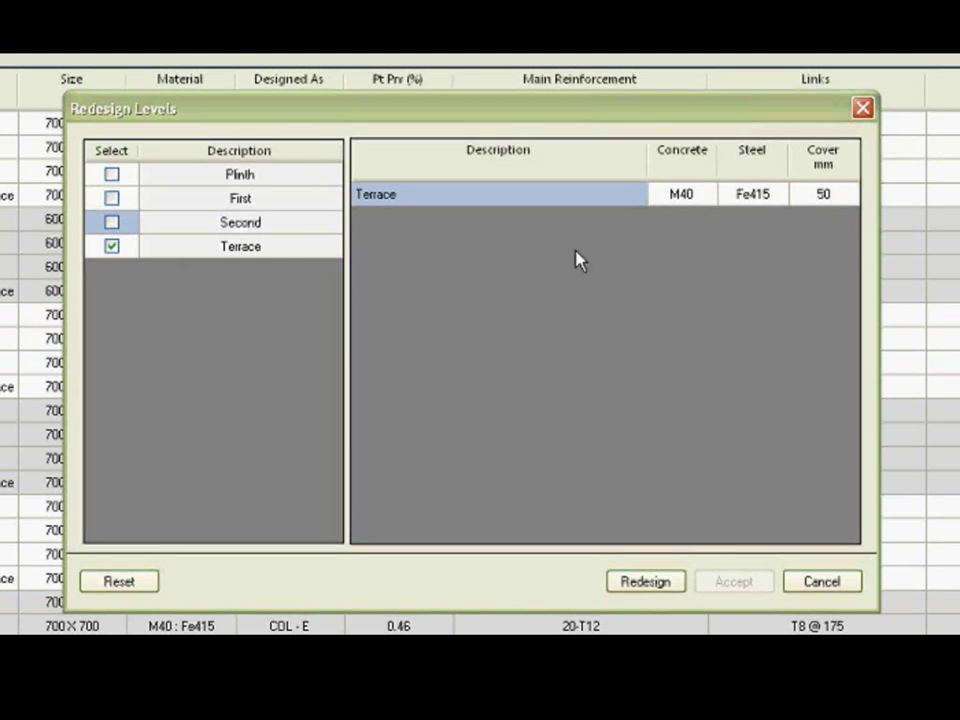
Set the concrete grade of the Terrace level to M30 and redesign the level.
left_click(688, 198)
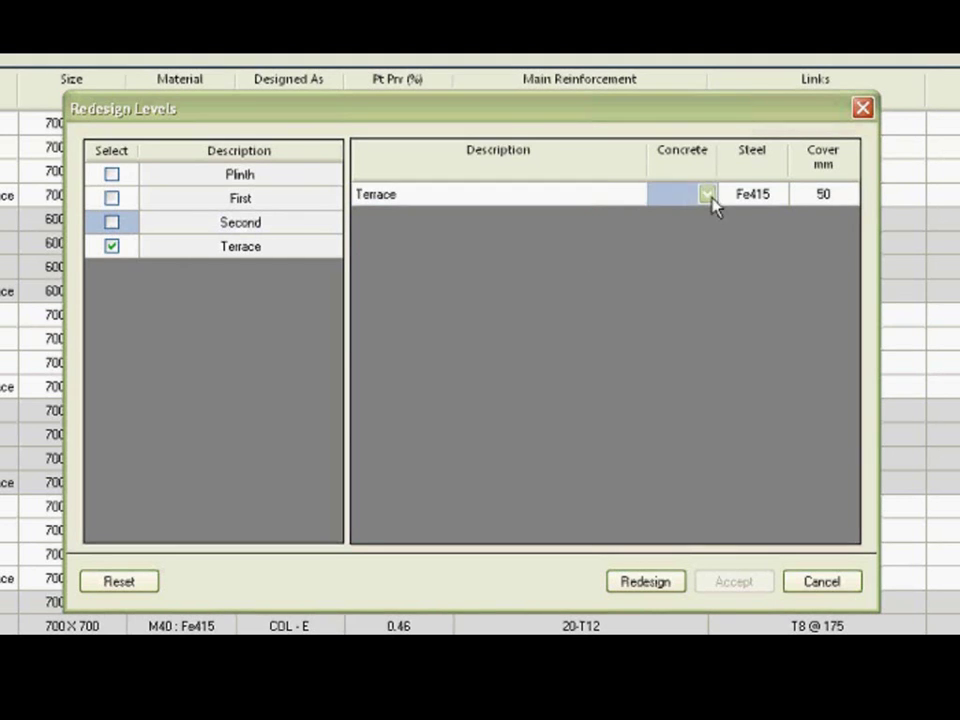
left_click(710, 198)
left_click(708, 213)
left_click(708, 213)
left_click(664, 214)
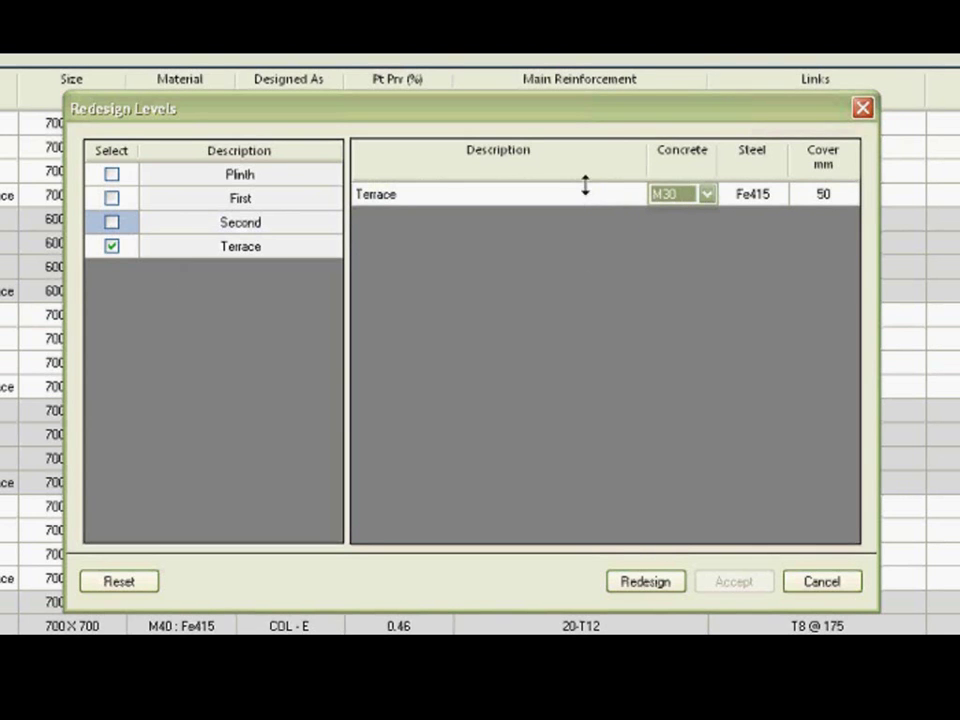
left_click(646, 580)
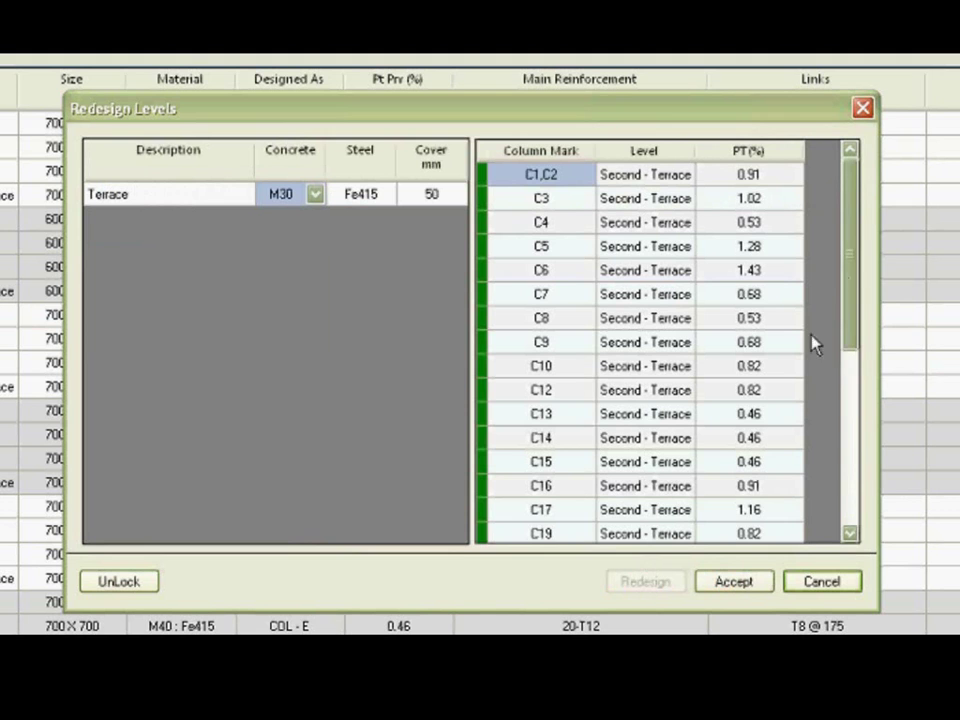
Review the steel percentages of all Second to Terrace columns, accept the level redesign, and check the material of C1, C2 at that level.
left_click_drag(851, 246, 847, 415)
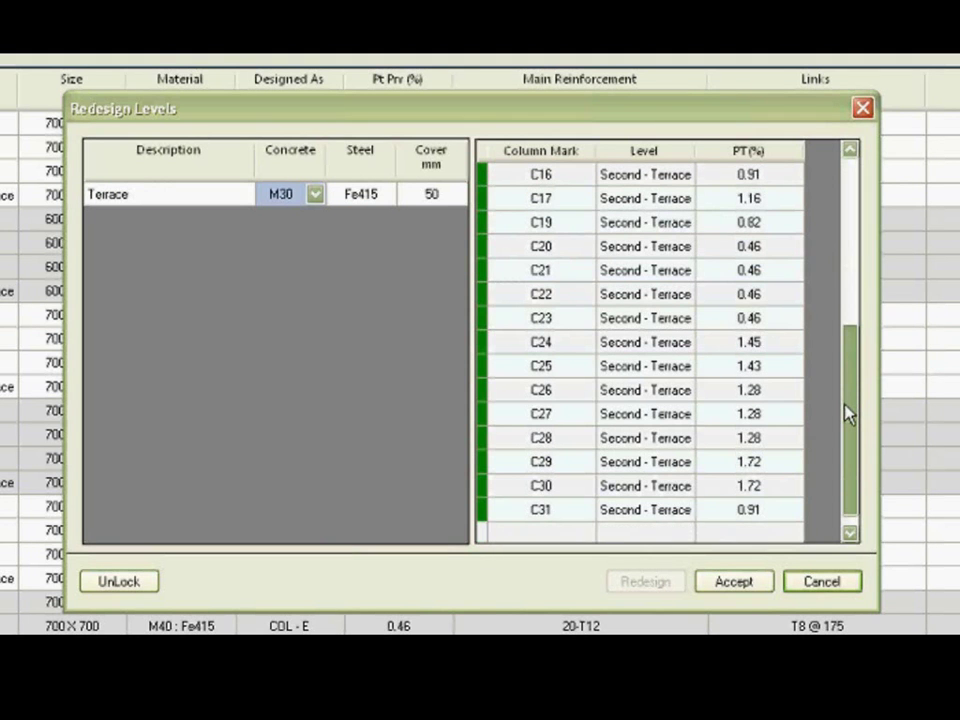
left_click_drag(847, 415, 843, 200)
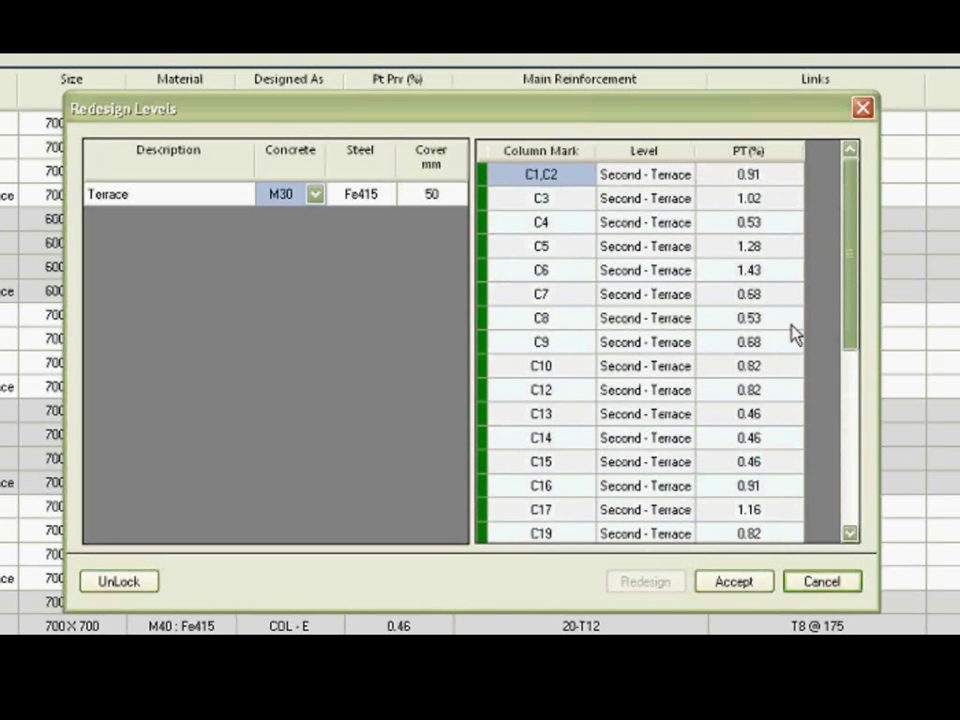
left_click(750, 588)
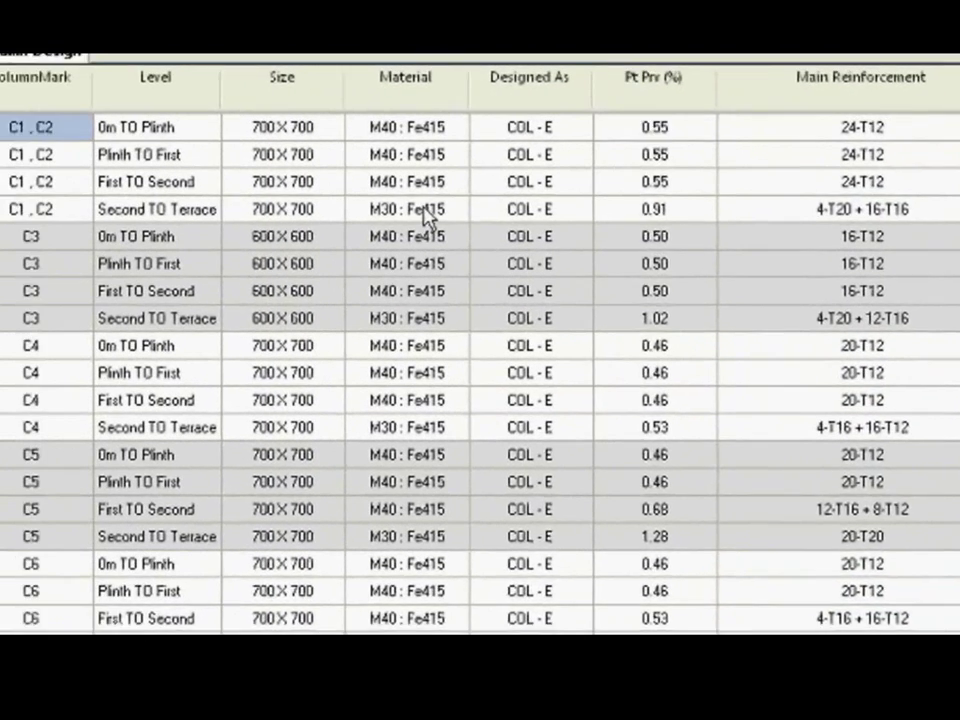
left_click(200, 195)
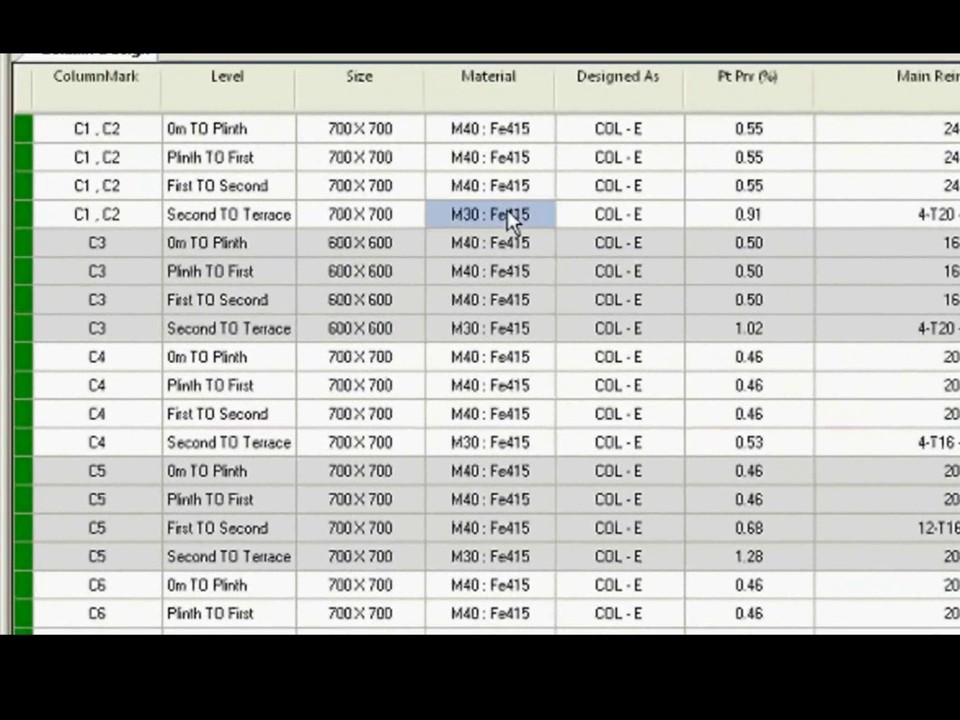
Check the material of columns C3, C4 and C5 at the Second to Terrace level.
left_click(484, 337)
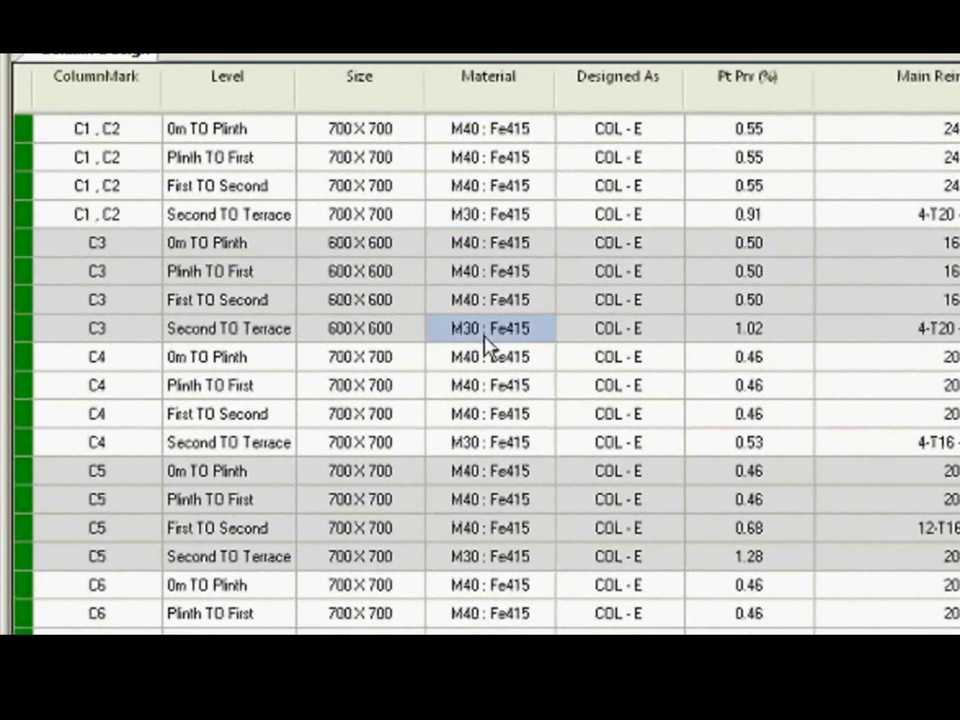
left_click(461, 442)
left_click(484, 564)
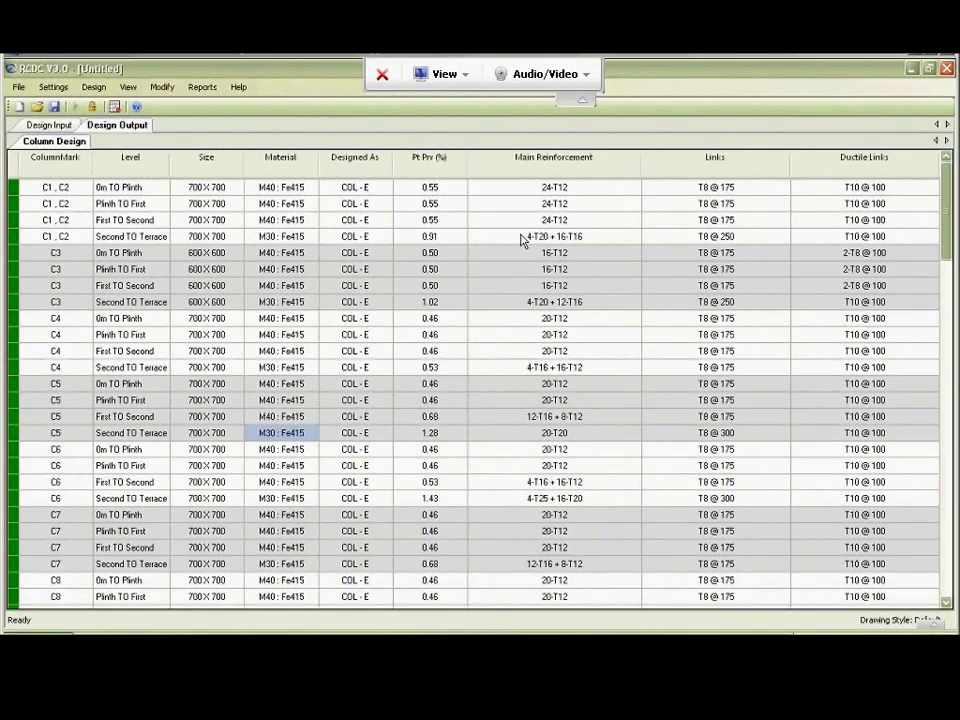
Open the link arrangement editor for column C1, C2 at the Second to Terrace level.
left_click(900, 216)
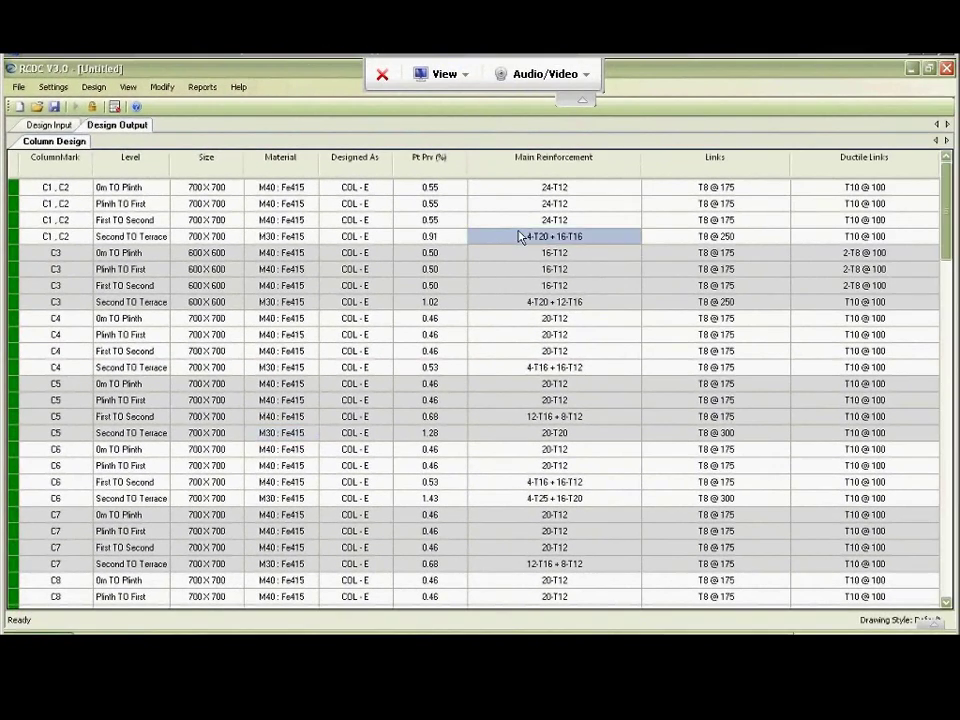
right_click(519, 236)
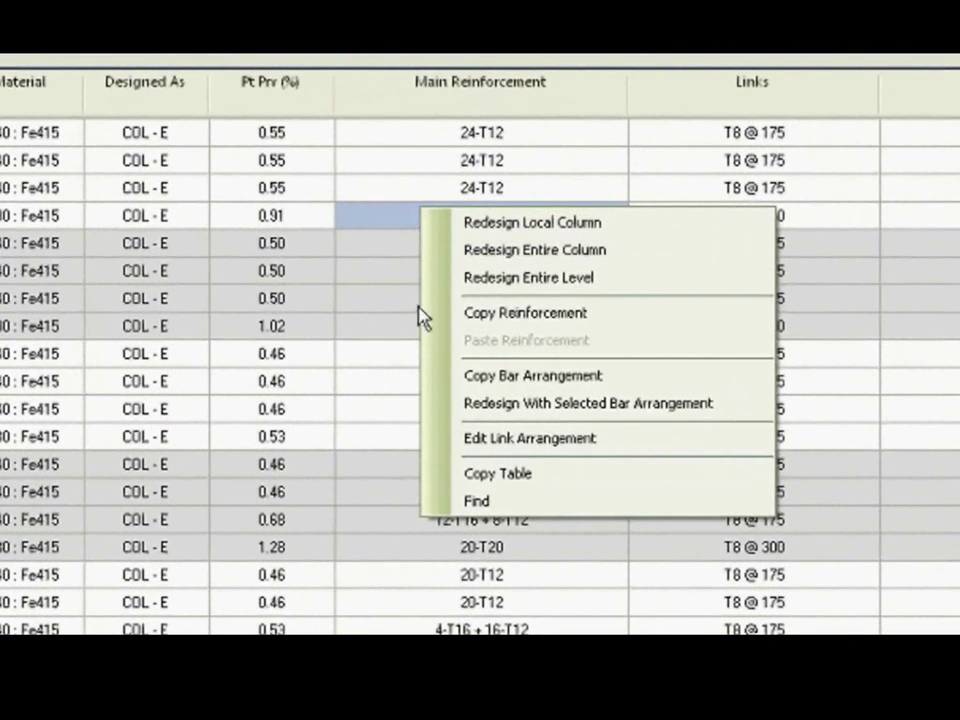
left_click(472, 440)
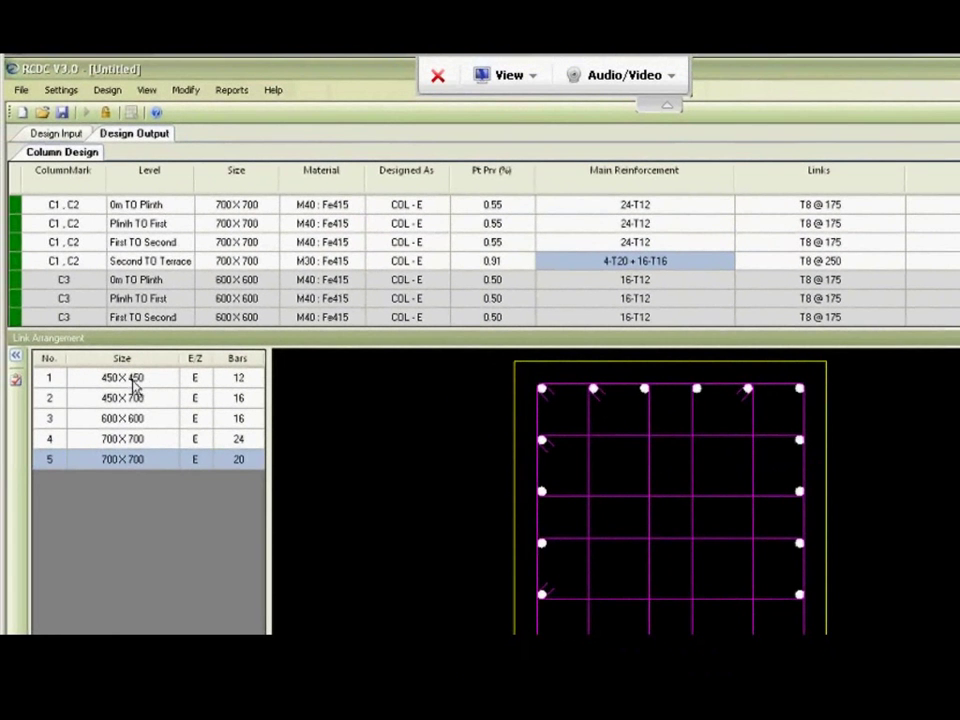
Compare the link arrangements of the 450X700 section and the 24-bar and 20-bar 700X700 sections.
left_click(136, 400)
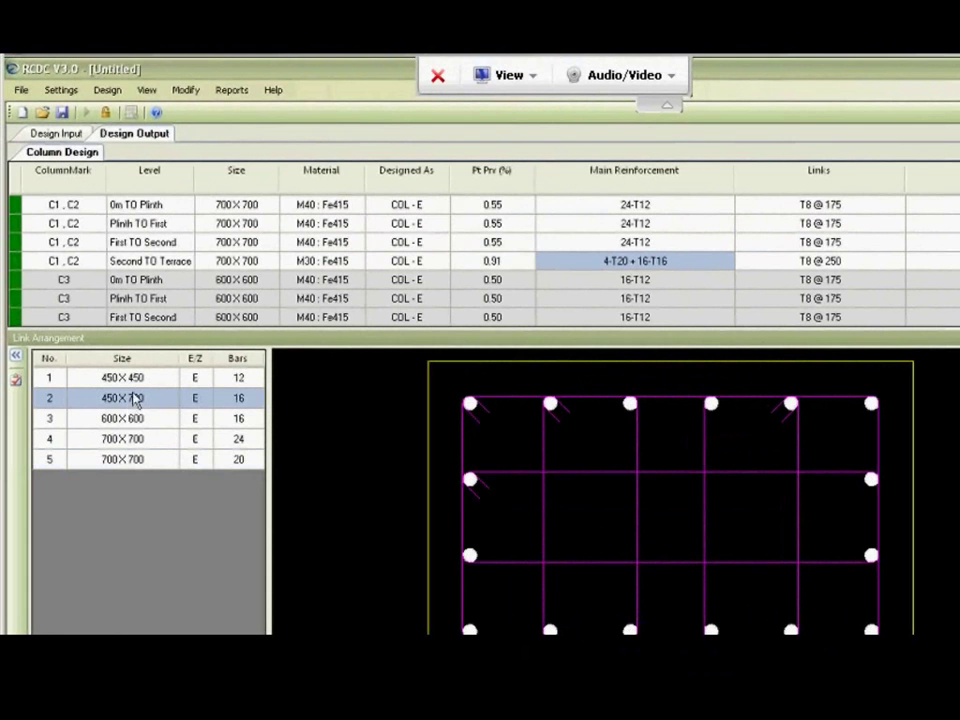
left_click(143, 443)
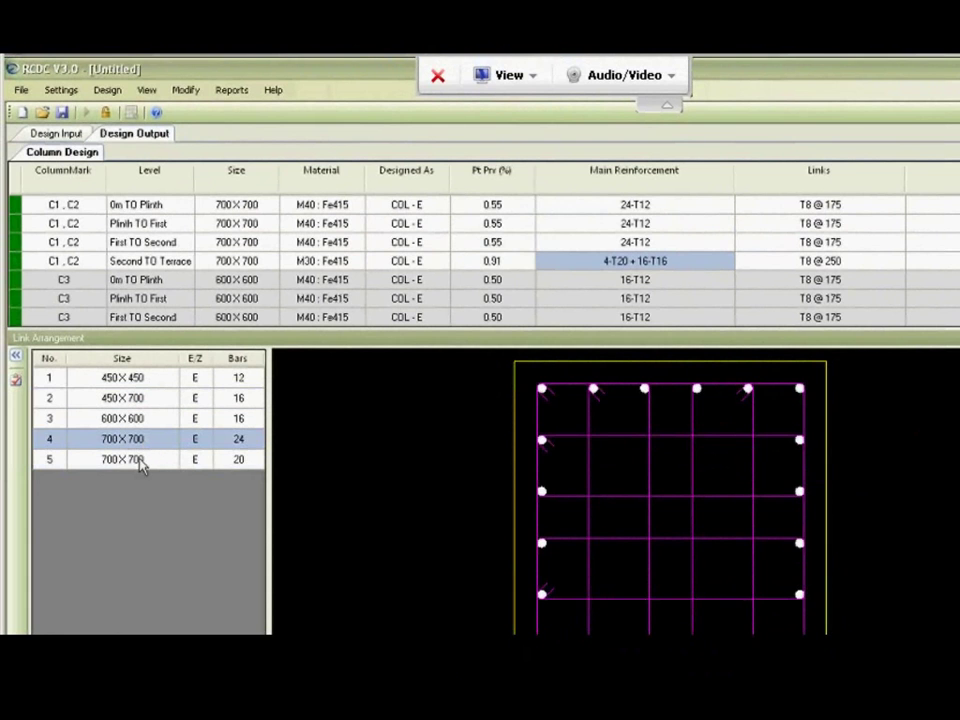
left_click(141, 458)
left_click(241, 443)
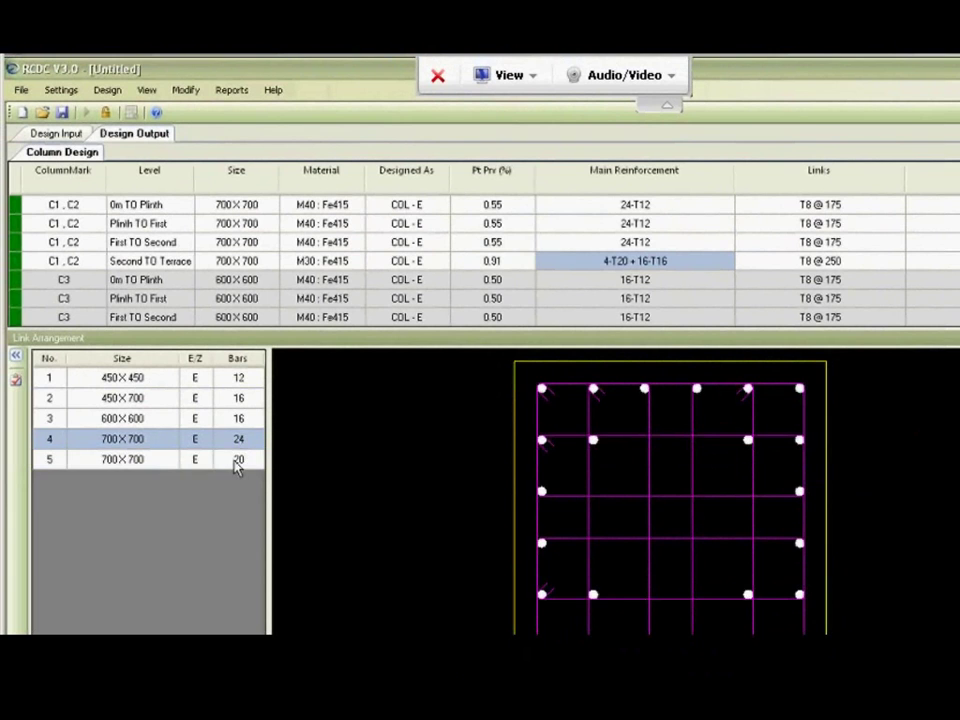
left_click(239, 463)
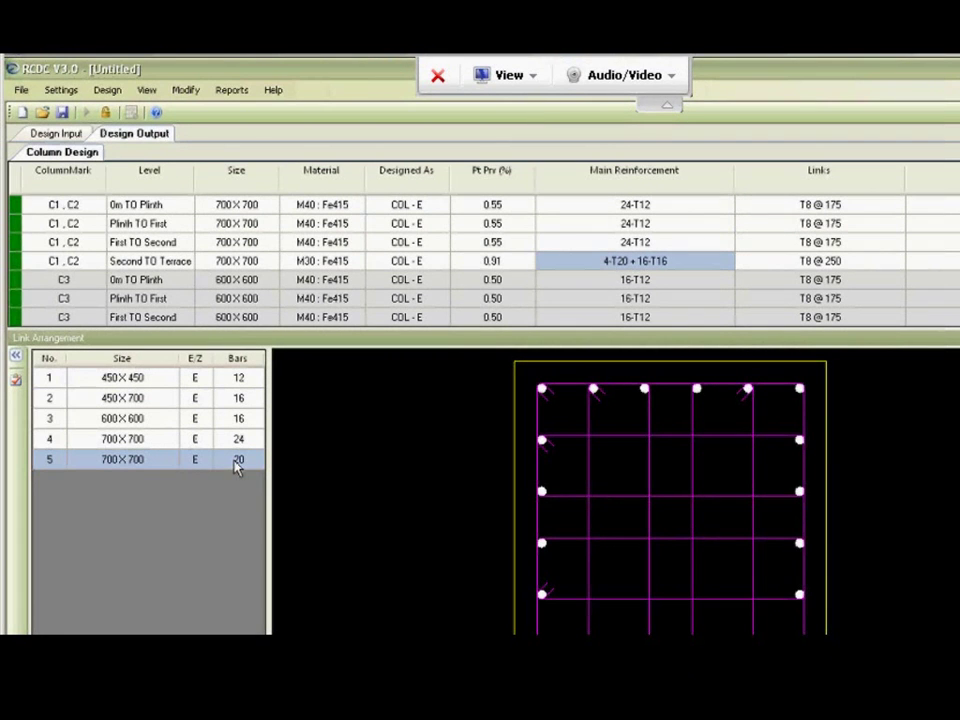
Select the 24-bar 700X700 section and inspect its individual links one by one.
left_click(121, 447)
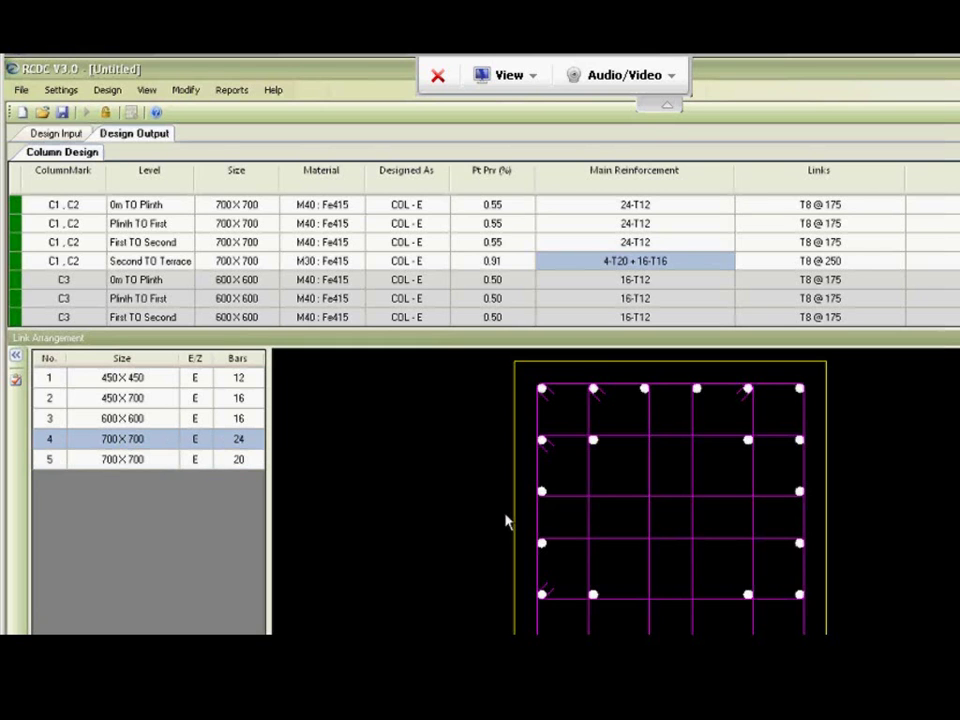
left_click(624, 437)
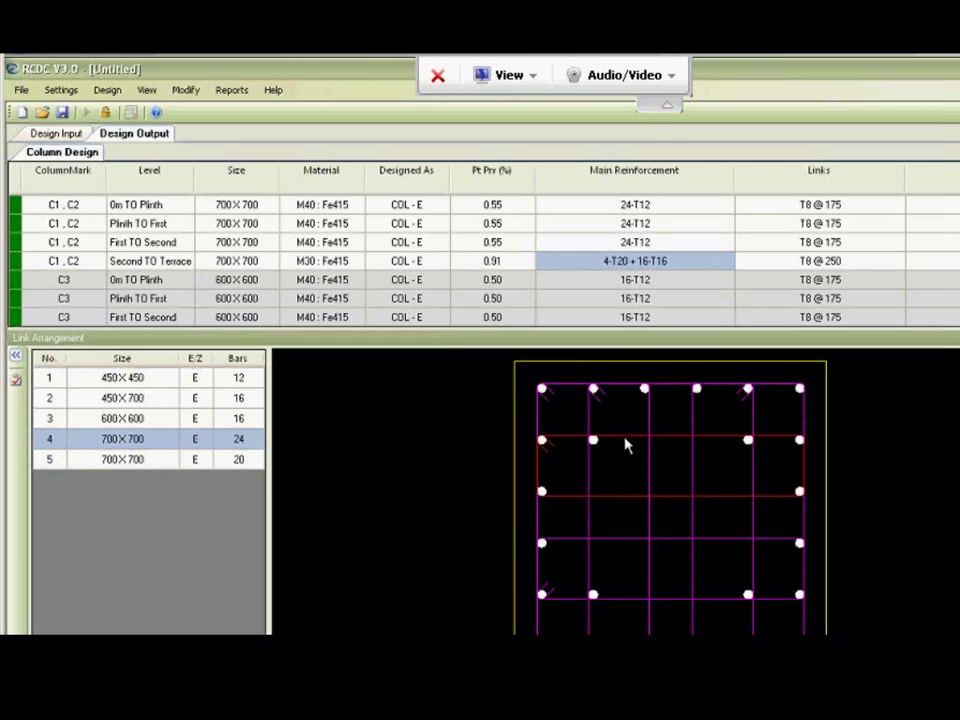
left_click(592, 420)
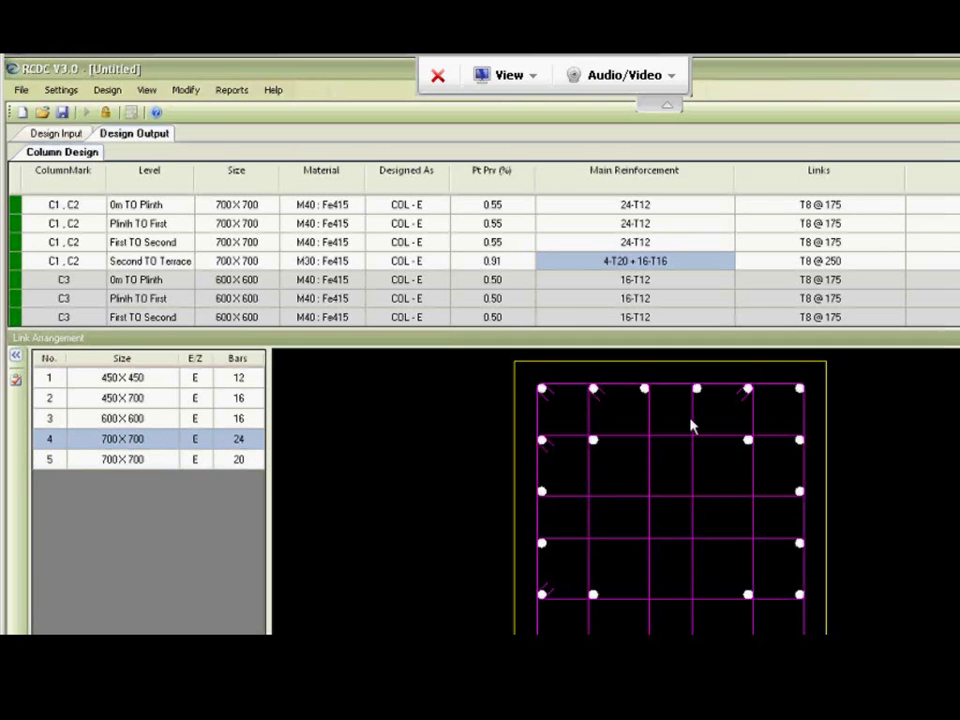
left_click(671, 386)
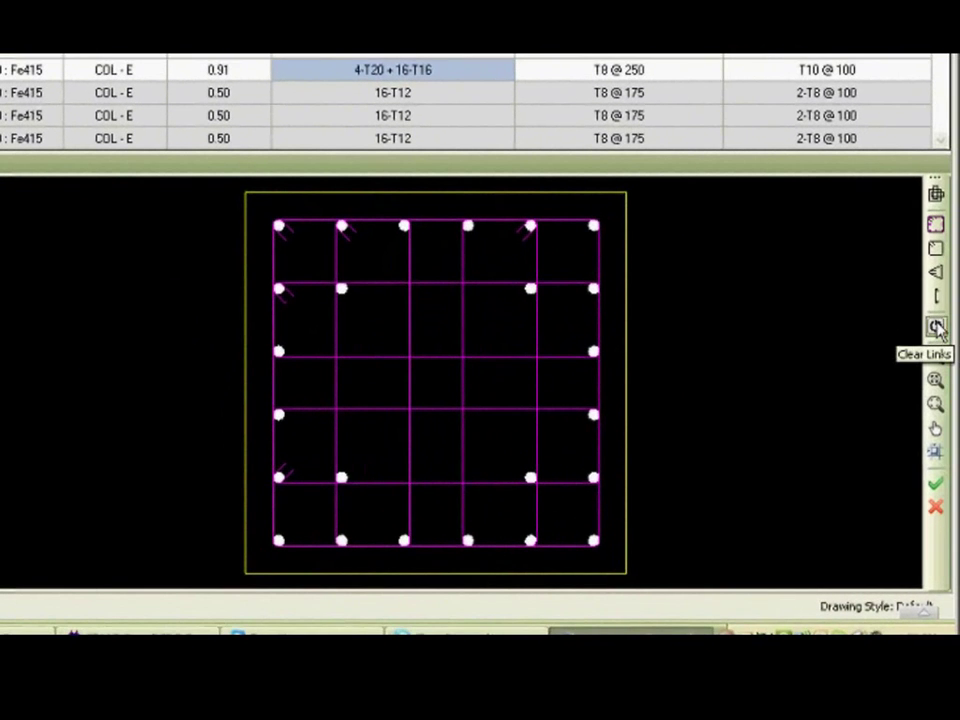
Replace all links with an outer perimeter link, closed links around the four corner bar groups, and two crossing closed links around the middle bars.
left_click(937, 327)
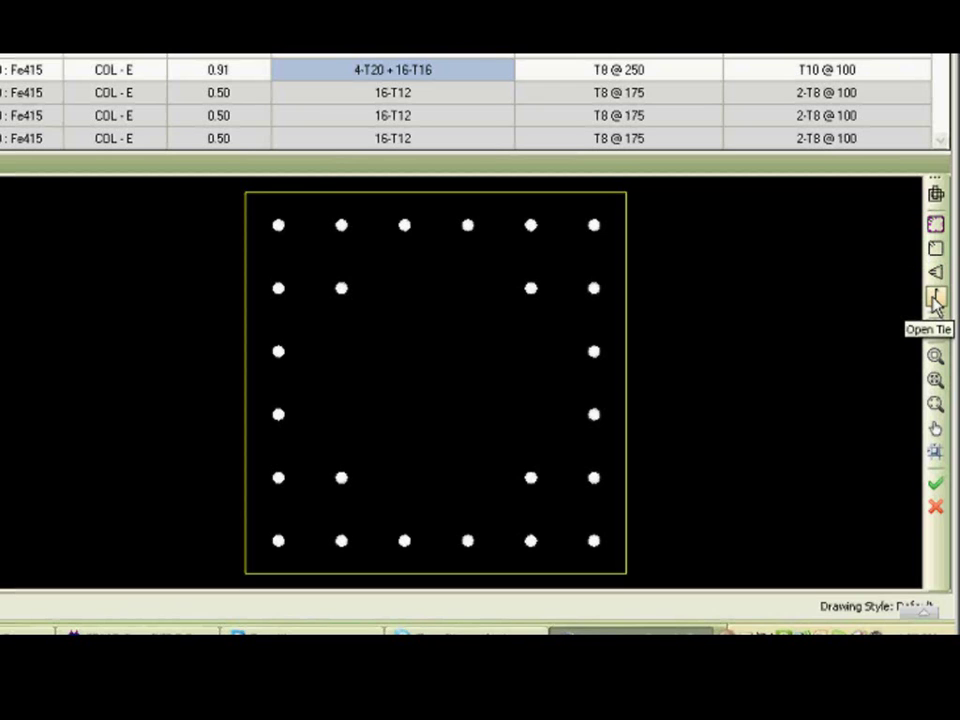
left_click(936, 224)
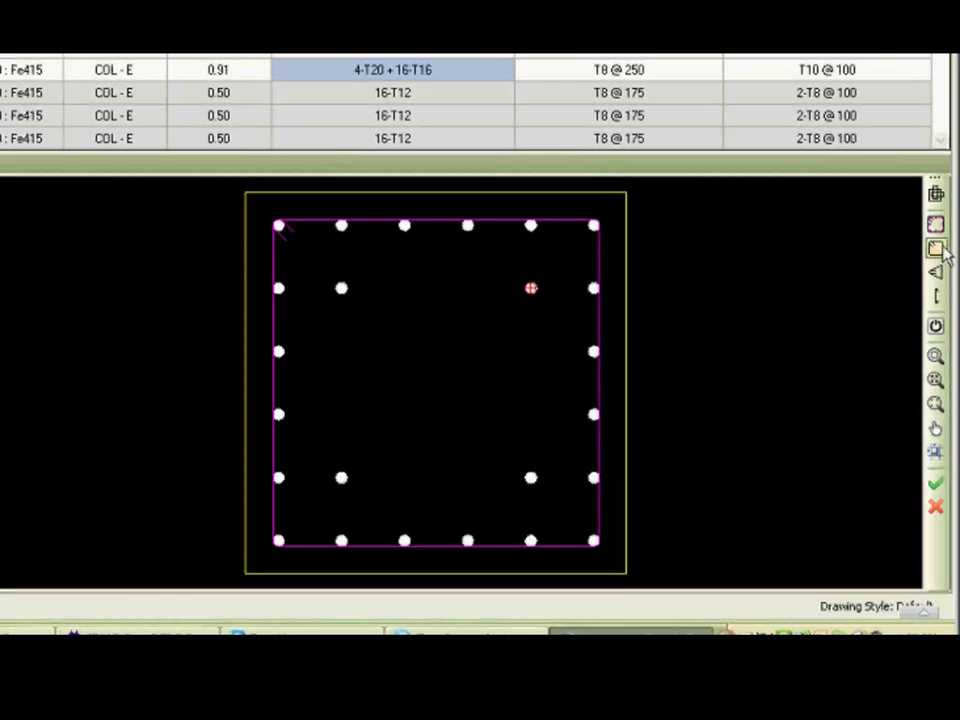
left_click(936, 248)
left_click_drag(259, 206, 373, 317)
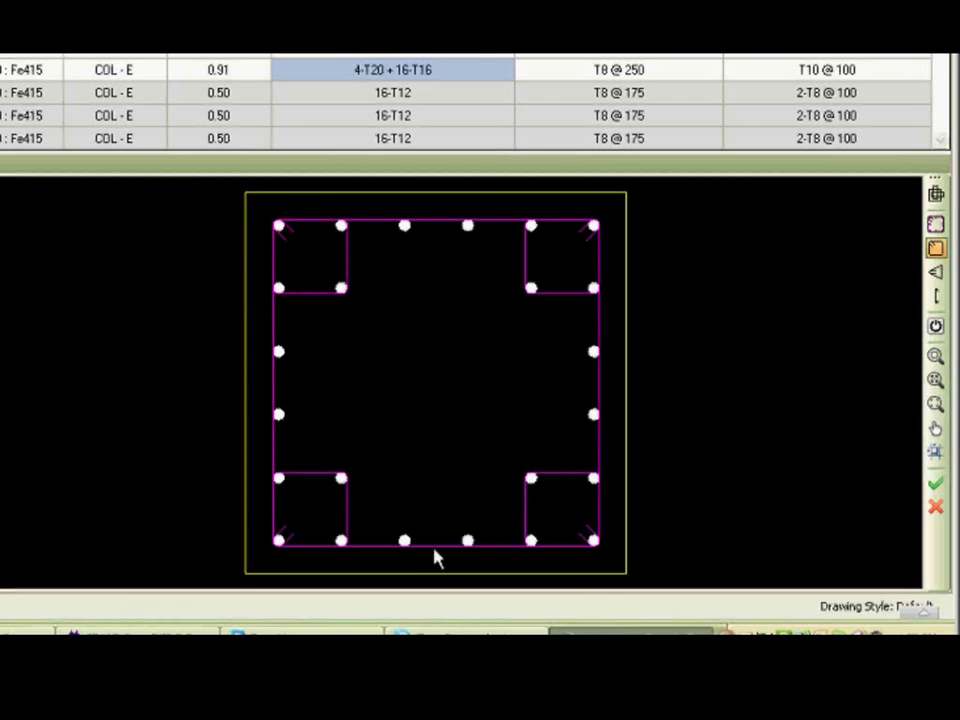
left_click_drag(195, 315, 612, 435)
left_click_drag(366, 197, 490, 563)
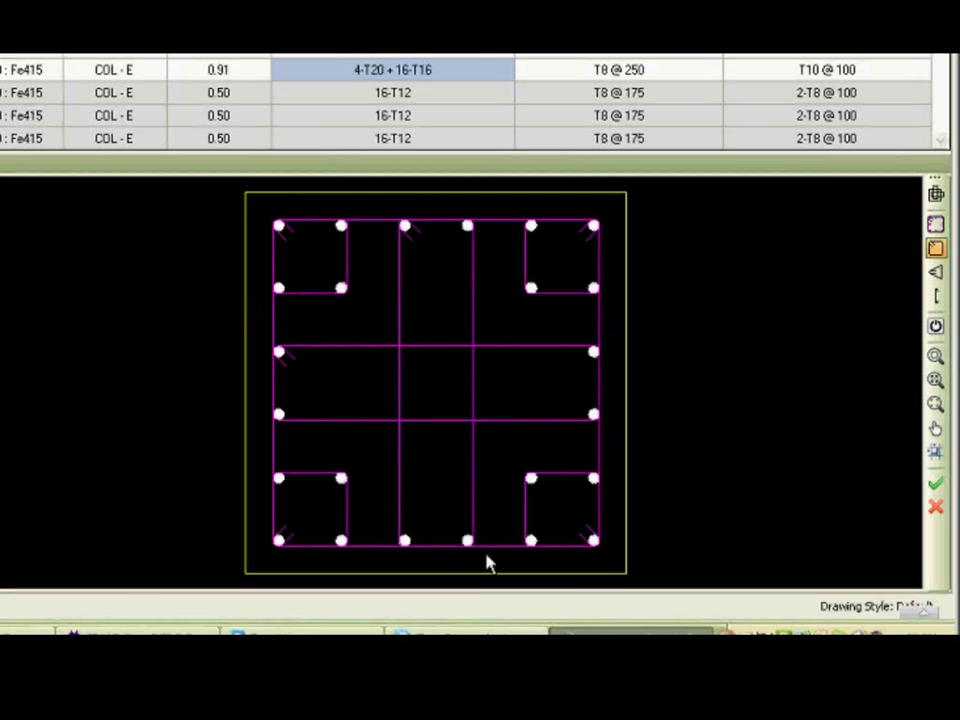
Add mirrored triangular links from the upper middle bar of each side face to the nearest middle bars of the top and bottom faces.
left_click(935, 274)
left_click_drag(268, 337, 304, 375)
left_click_drag(383, 208, 435, 568)
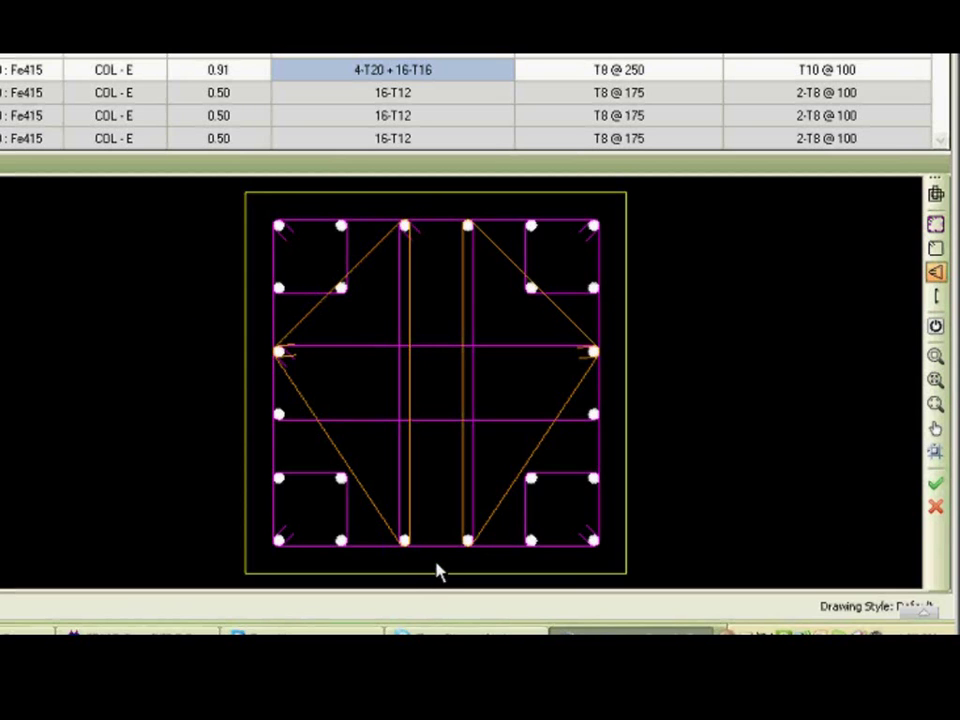
Add two crossing diagonal open ties between the opposite inner bars of the corner groups.
left_click(936, 298)
left_click(341, 479)
left_click(531, 289)
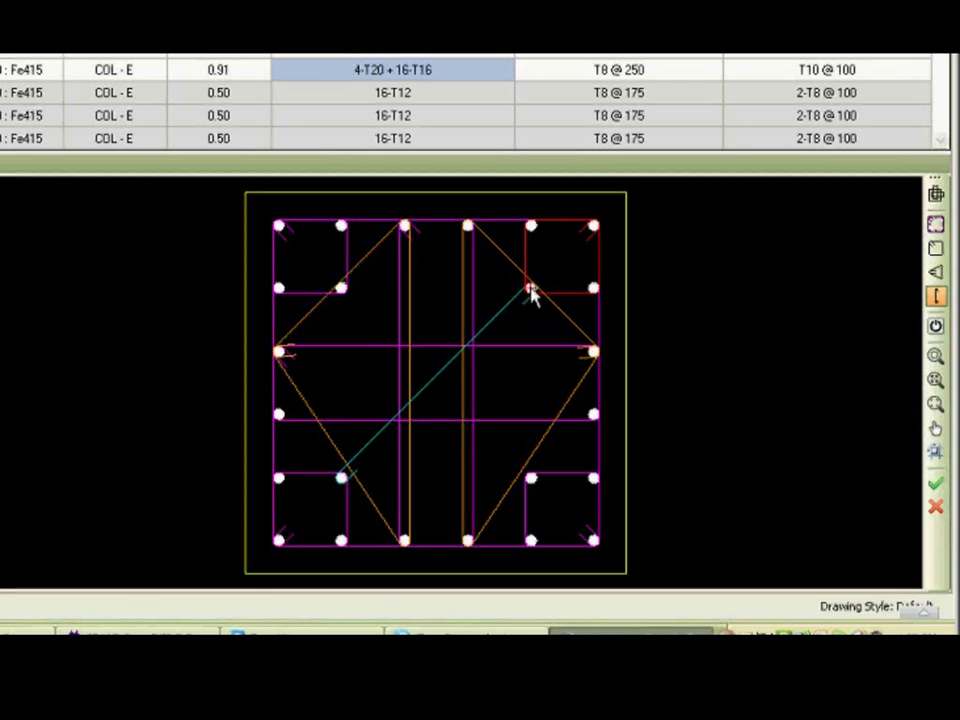
left_click(343, 289)
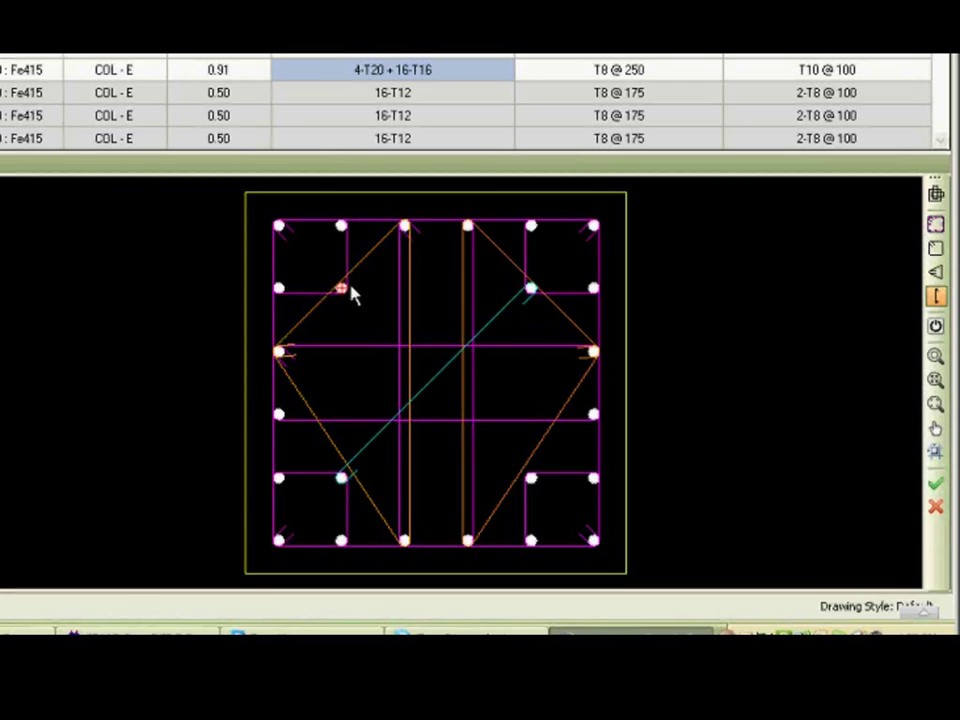
left_click(531, 479)
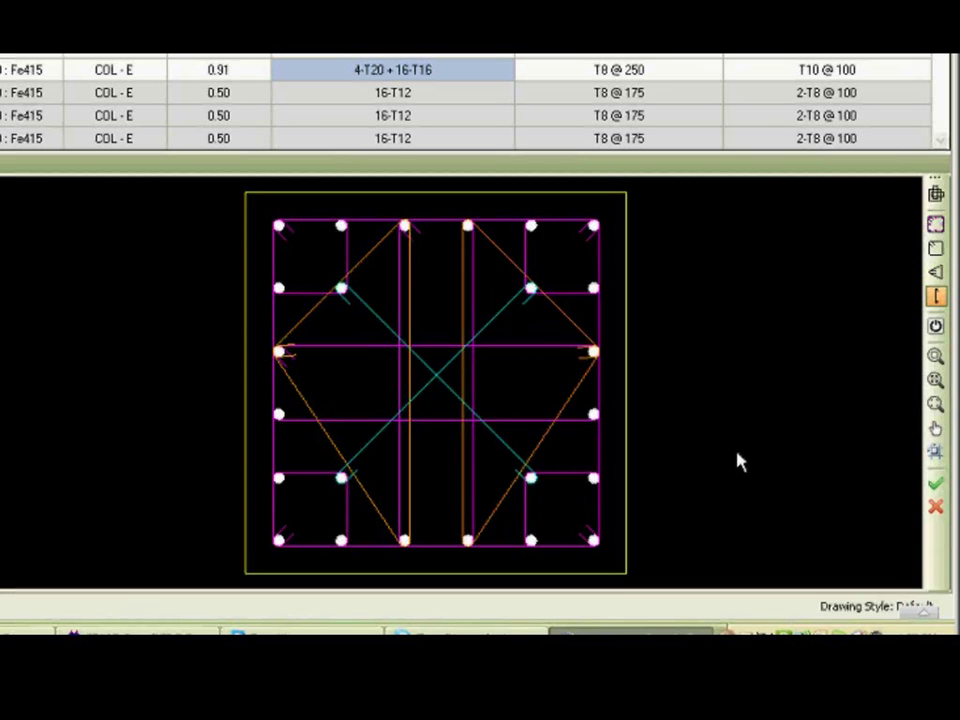
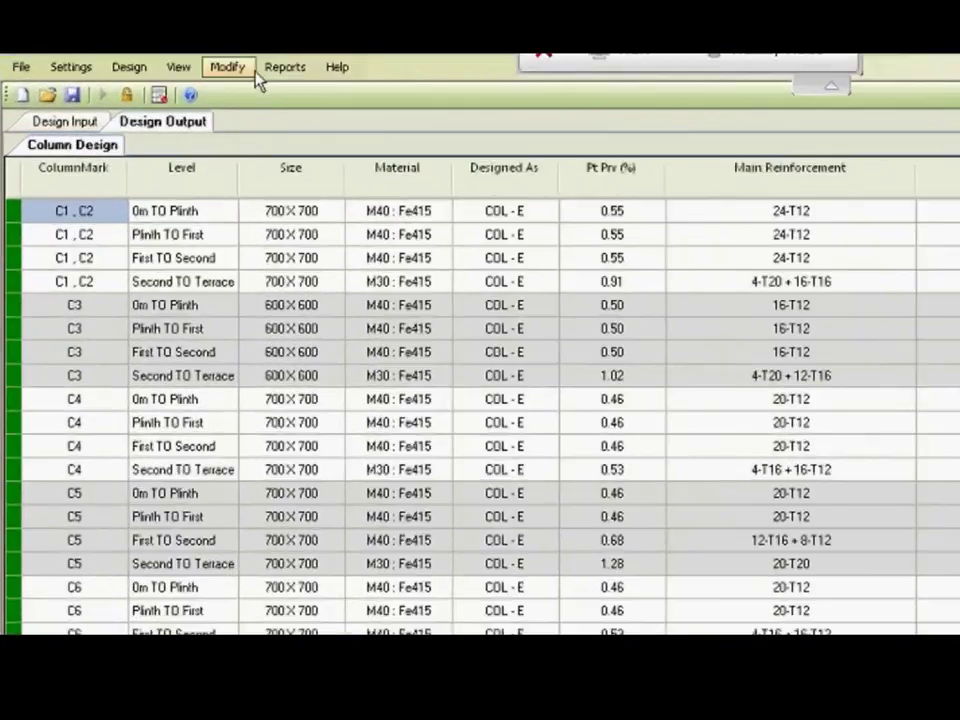
Generate the Text Schedule report for the designed columns.
left_click(202, 87)
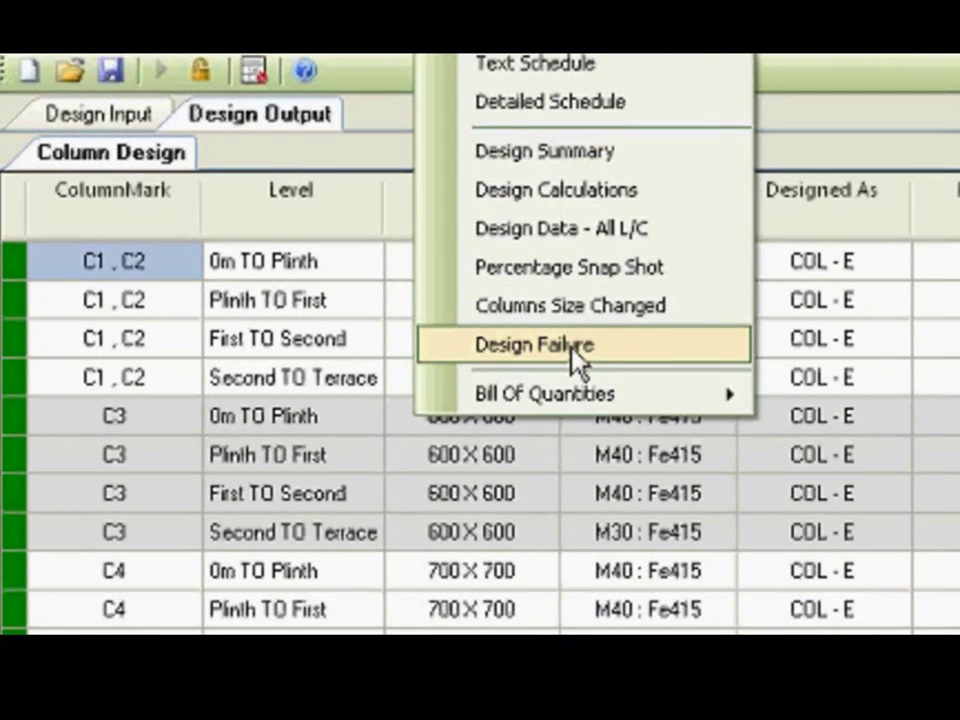
left_click(517, 66)
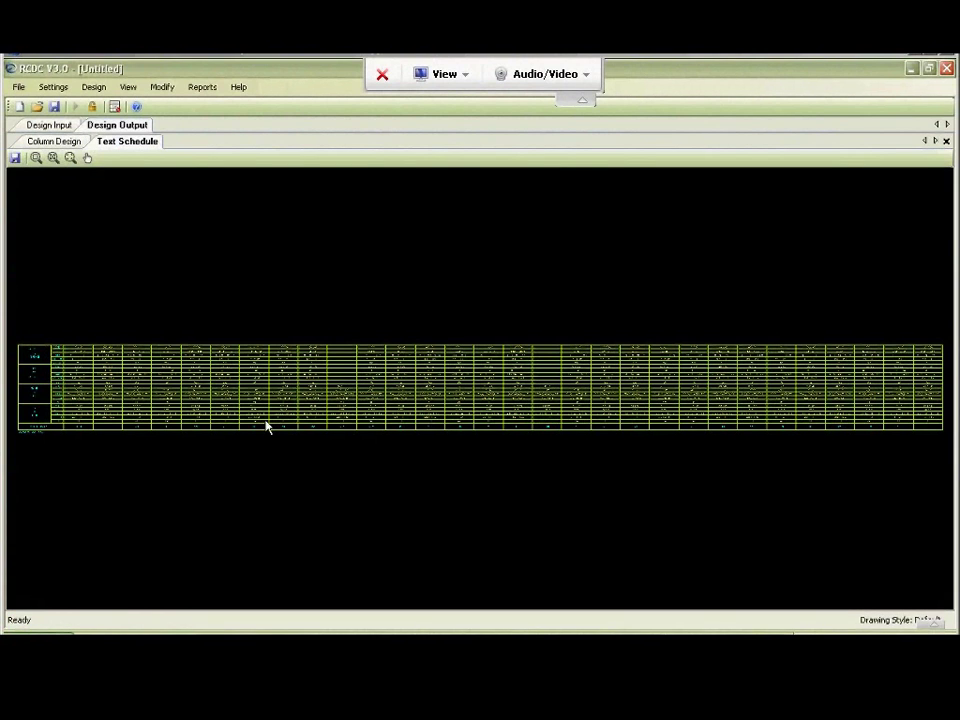
Examine the size, steel, links, material and SCR zone of columns C1 to C4 at the lower levels of the text schedule.
left_click(36, 157)
left_click(16, 362)
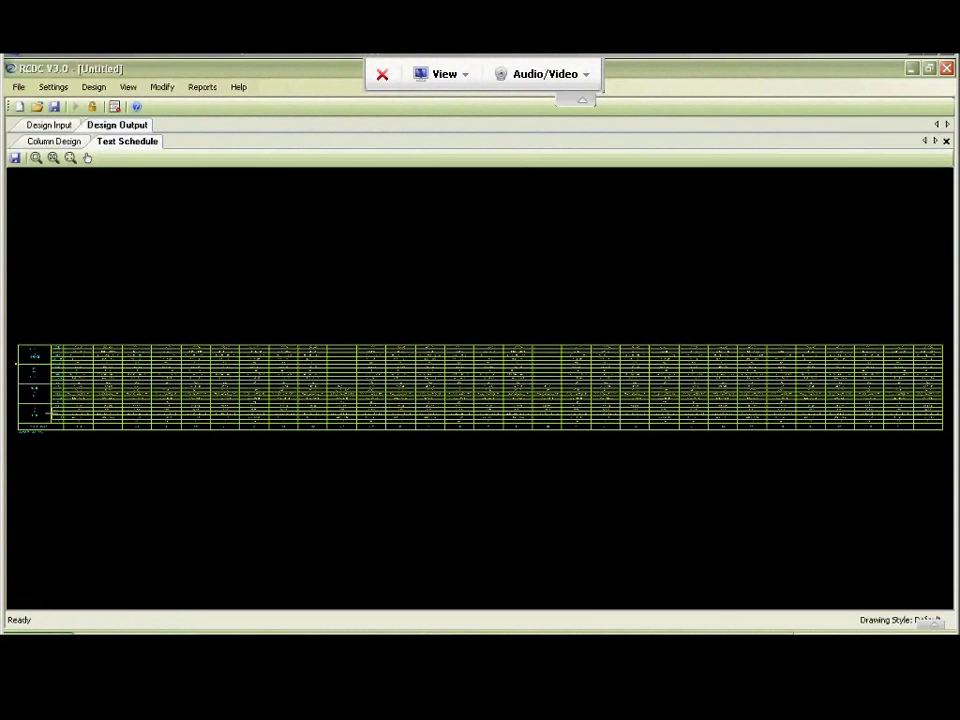
left_click(113, 437)
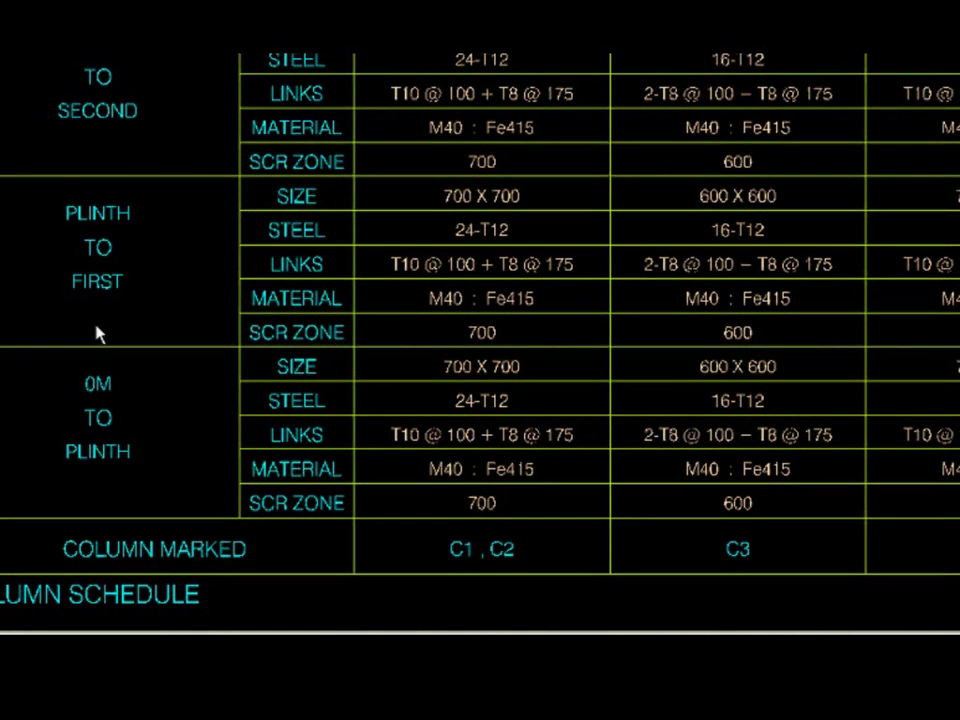
mouse_move(163, 199)
middle_mouse_down()
mouse_move(97, 392)
mouse_move(108, 200)
middle_mouse_up()
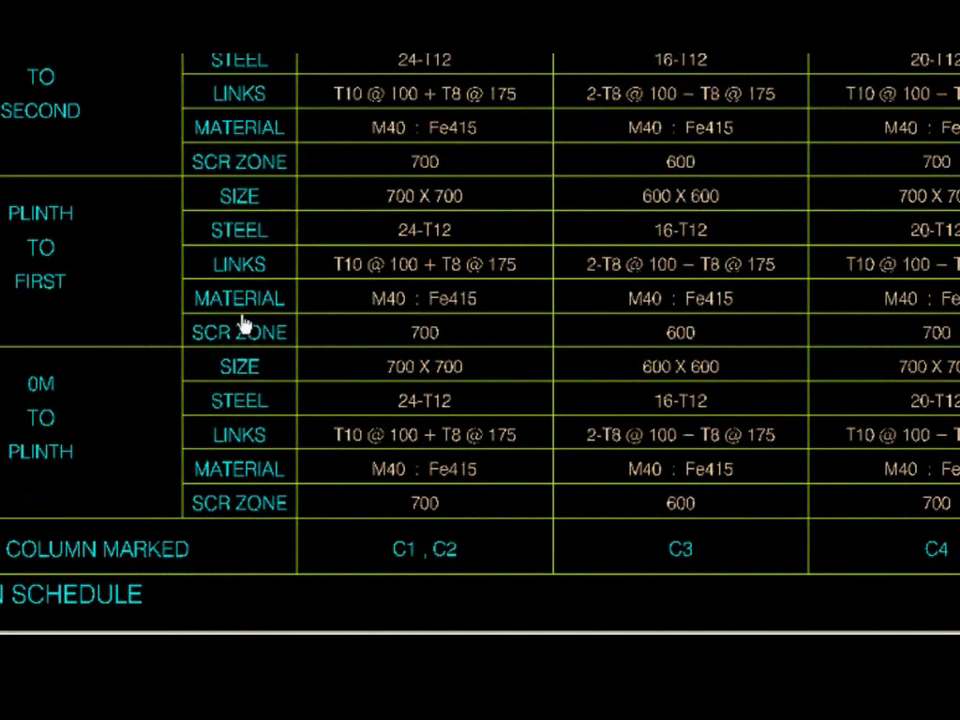
middle_click_drag(244, 326, 227, 402)
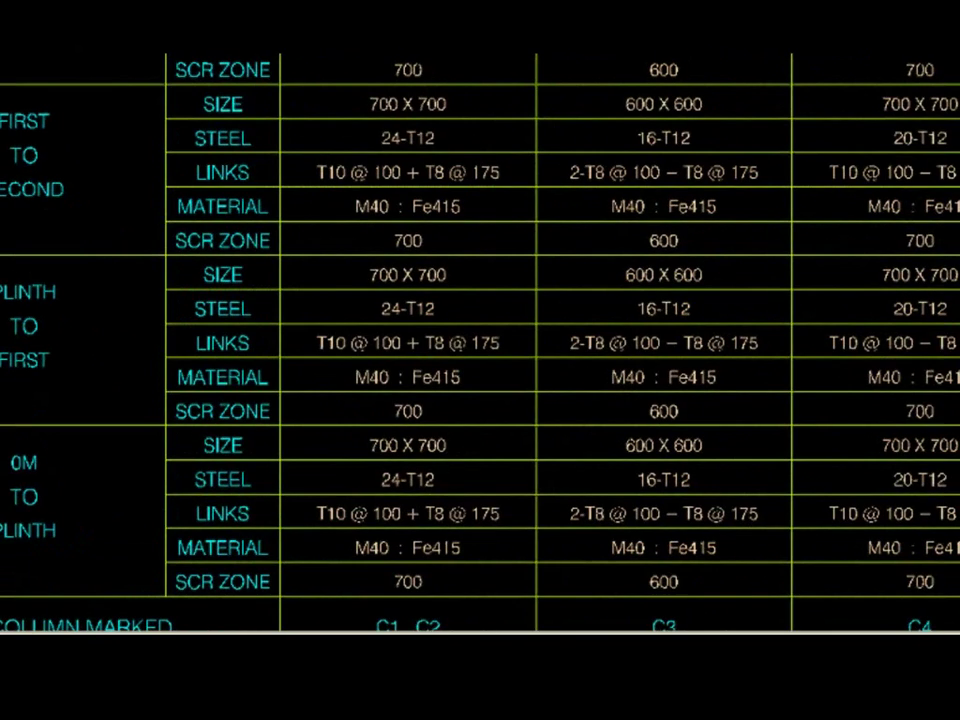
left_click(6, 111)
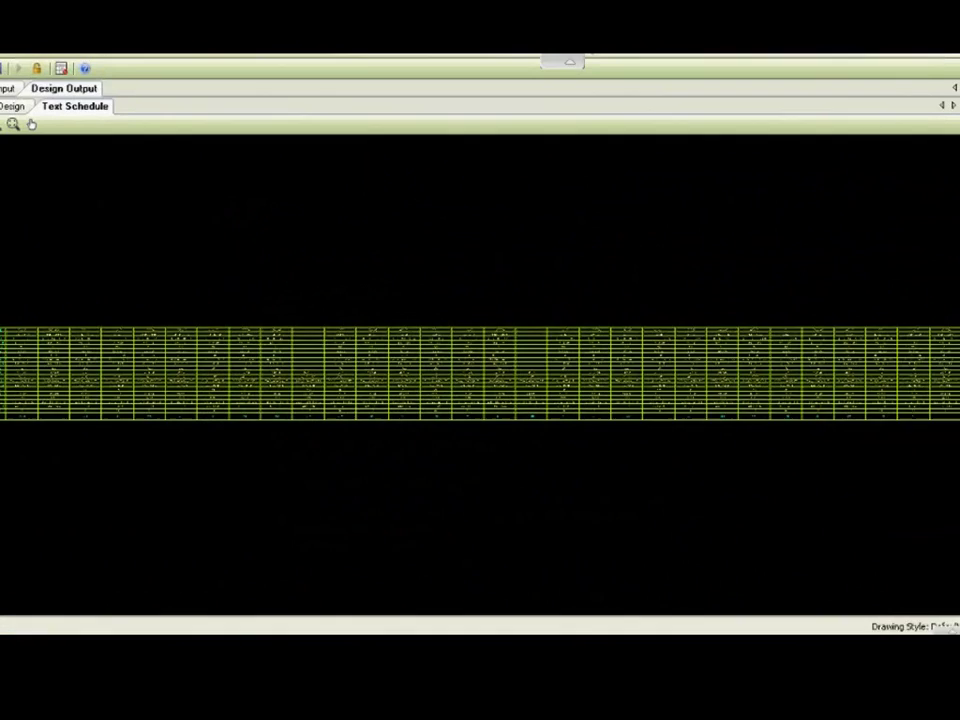
left_click(36, 160)
left_click_drag(17, 381, 126, 440)
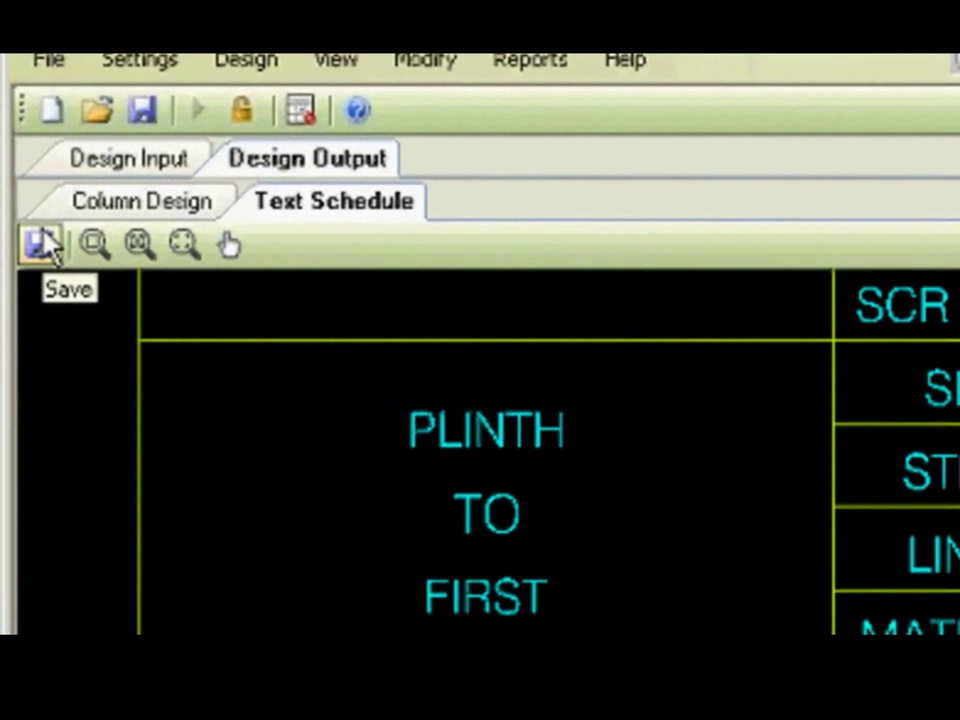
Bring up the save option for the text schedule drawing, and close the schedule.
left_click(45, 245)
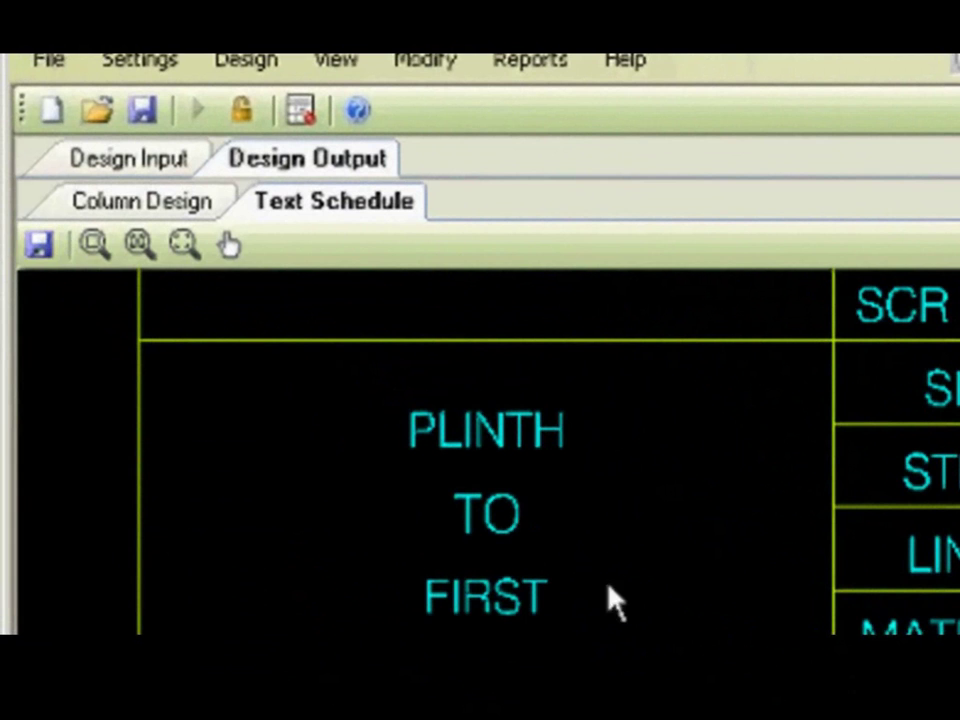
left_click(150, 247)
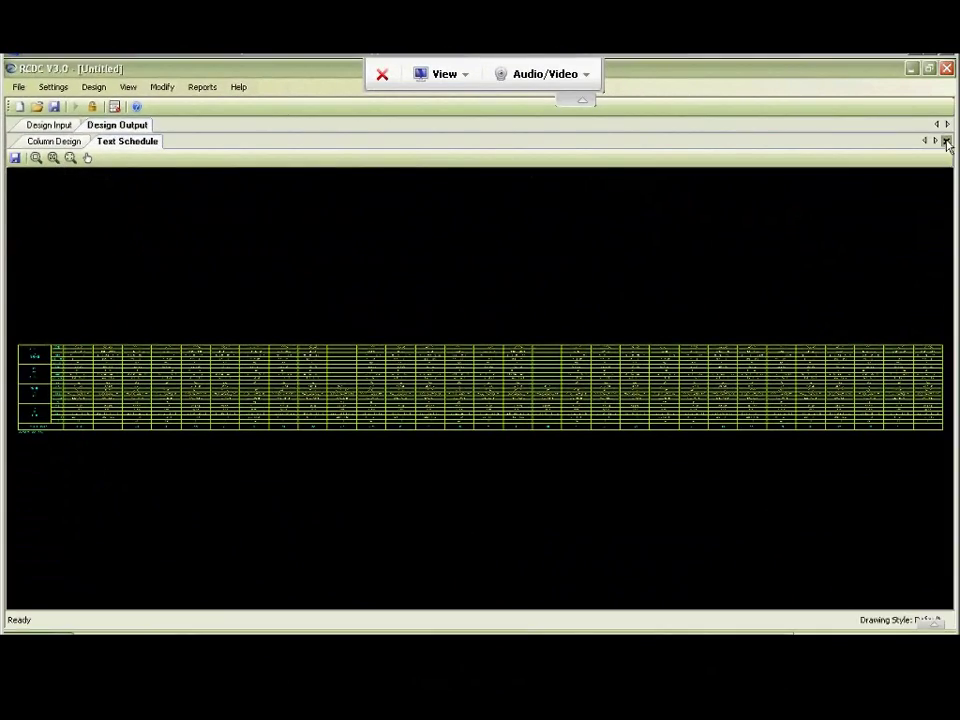
left_click(946, 141)
Generate the Detailed Schedule report for all columns from level 0m to Terrace.
left_click(202, 87)
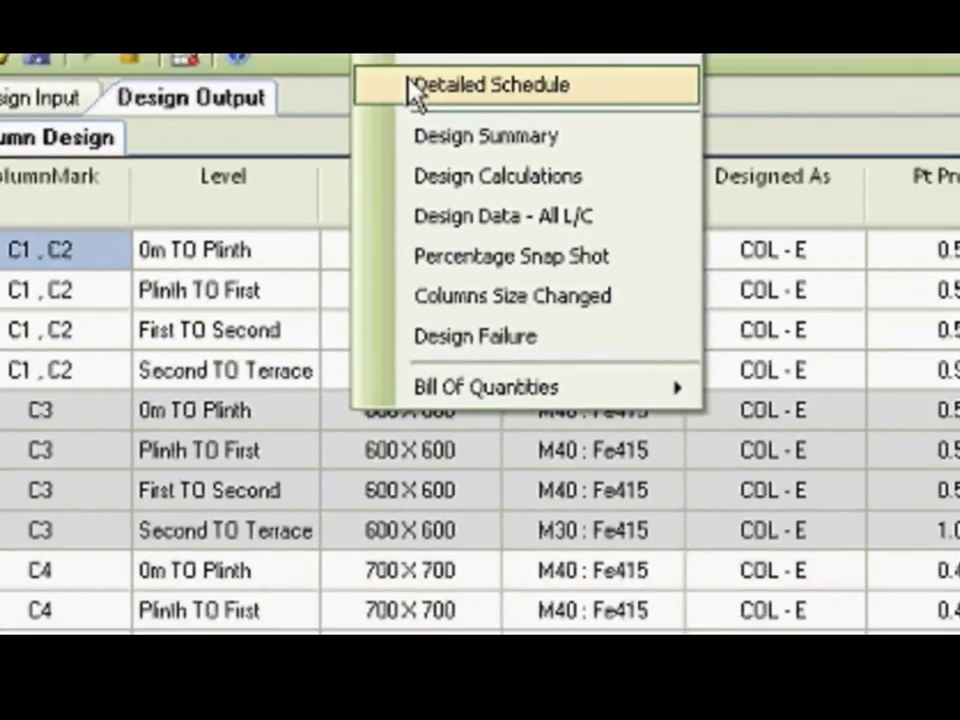
left_click(585, 137)
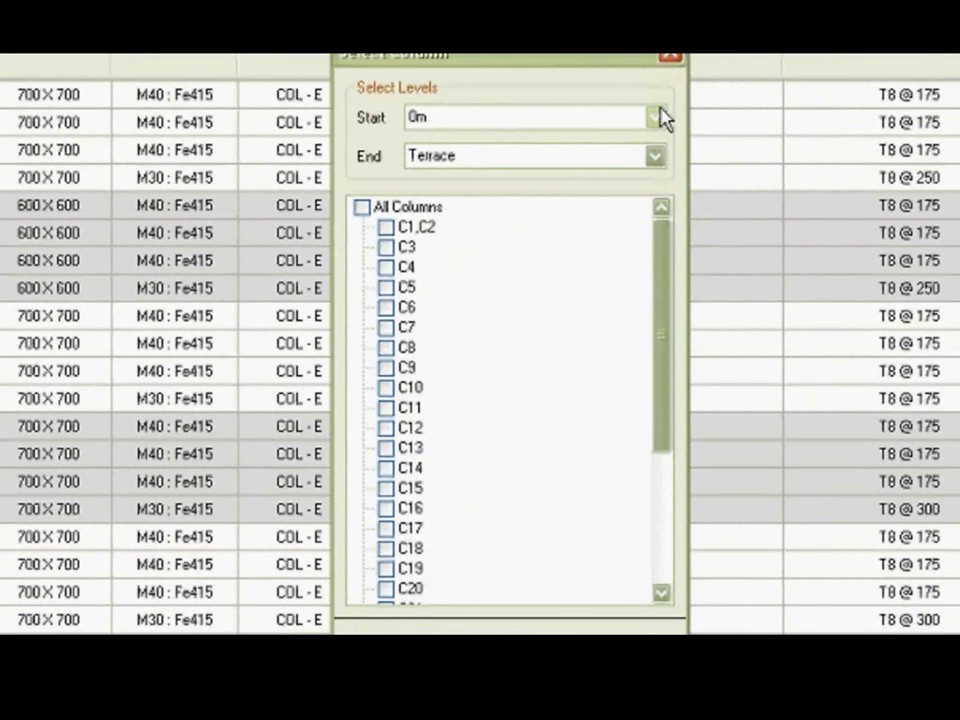
left_click(660, 117)
left_click(660, 117)
left_click(362, 208)
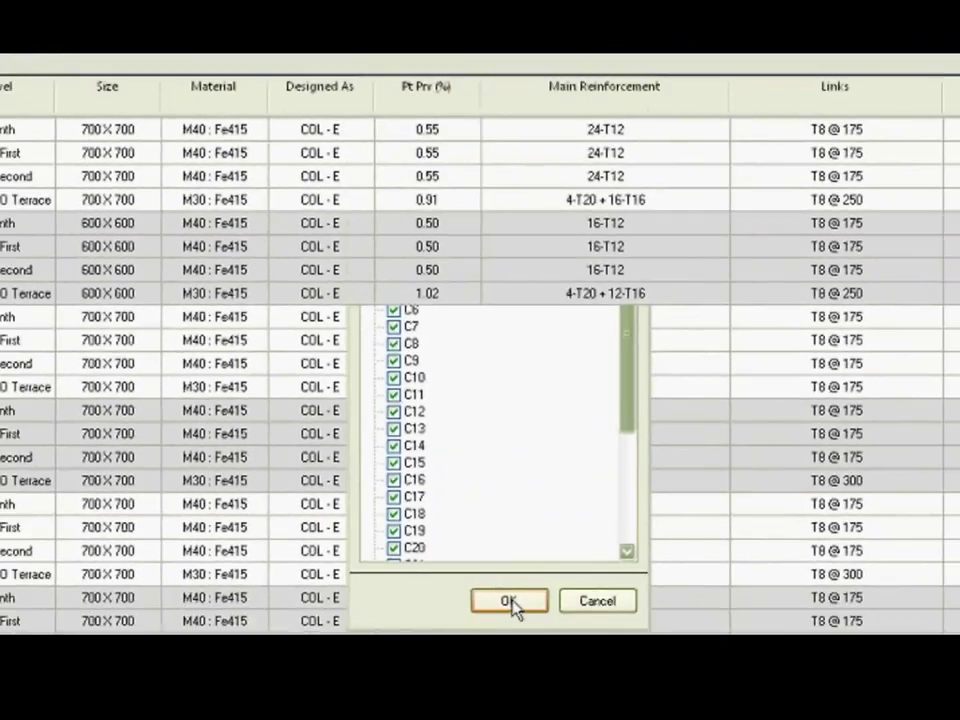
left_click(530, 660)
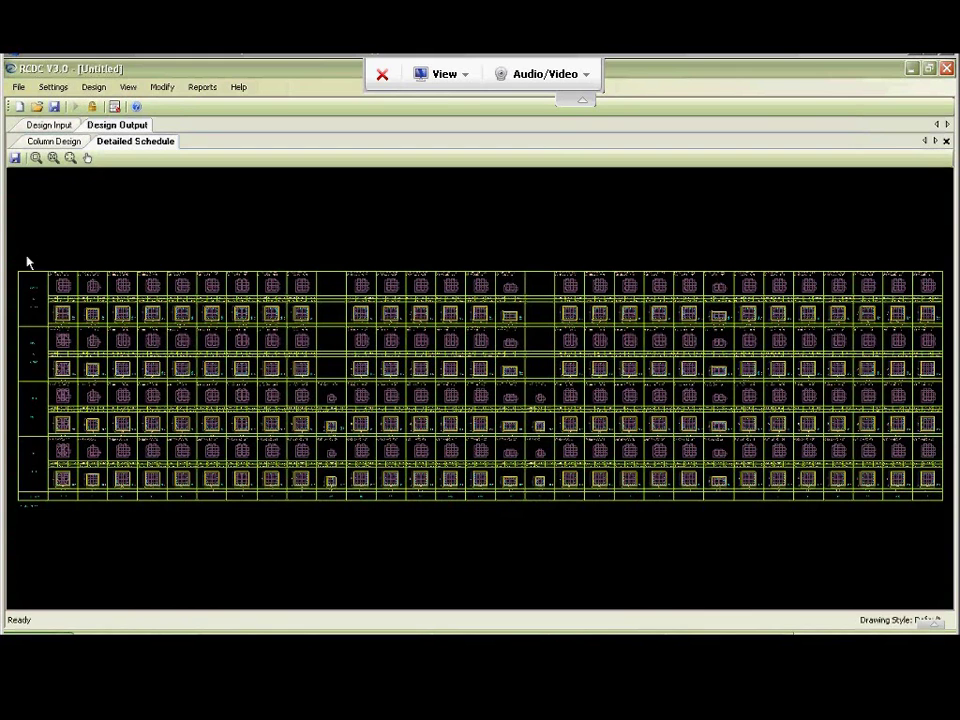
Examine the link shapes, link spacings and bar layout of columns C1, C2 at the lowest level of the detailed schedule.
left_click(36, 157)
left_click_drag(12, 429, 108, 509)
scroll(408, 400, "up", 4)
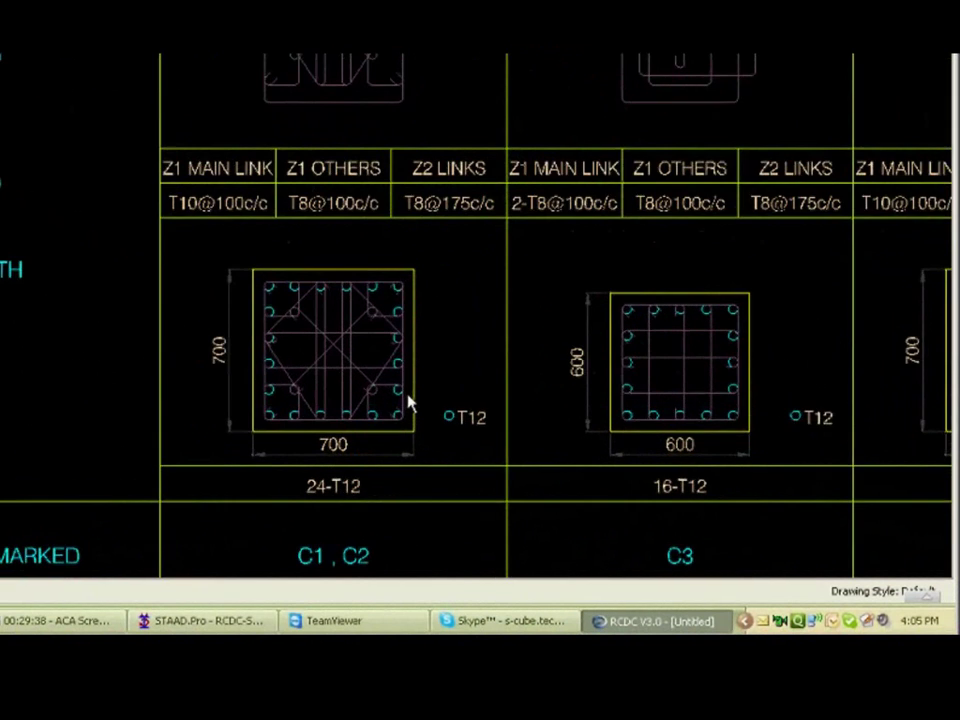
scroll(408, 400, "up", 3)
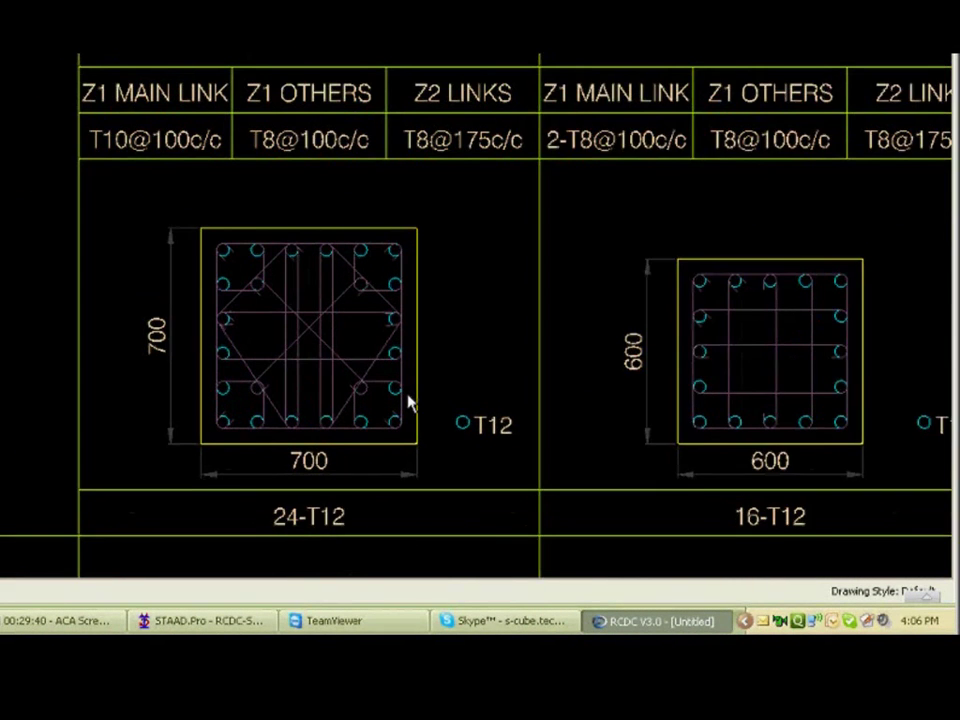
scroll(408, 400, "up", 1)
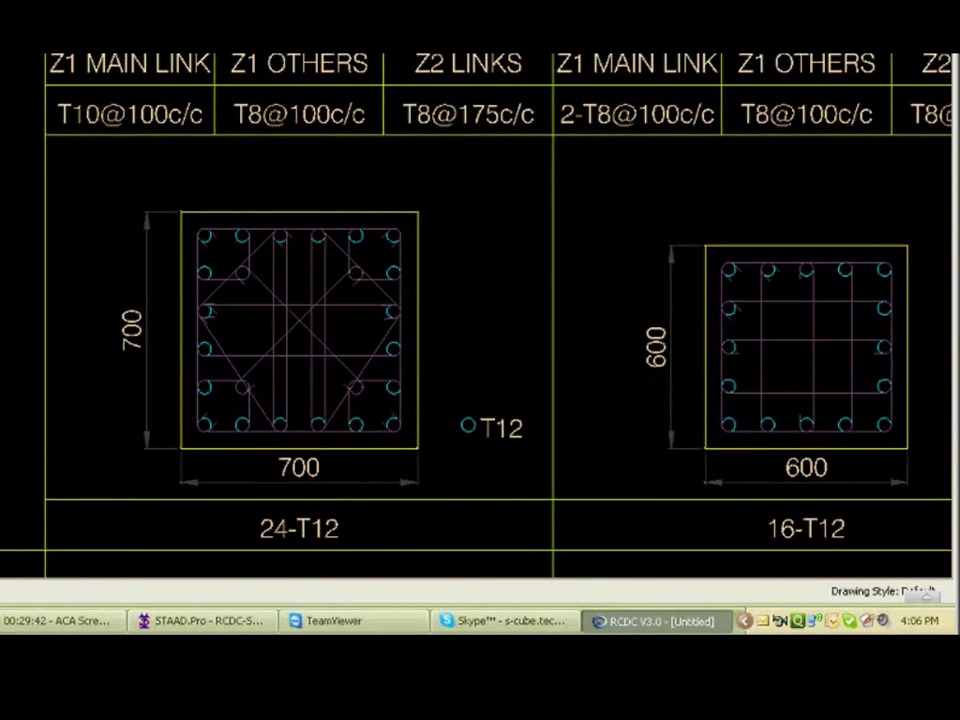
mouse_move(193, 225)
left_mouse_down()
mouse_move(156, 478)
mouse_move(148, 390)
left_mouse_up()
scroll(238, 210, "up", 1)
scroll(394, 390, "up", 1)
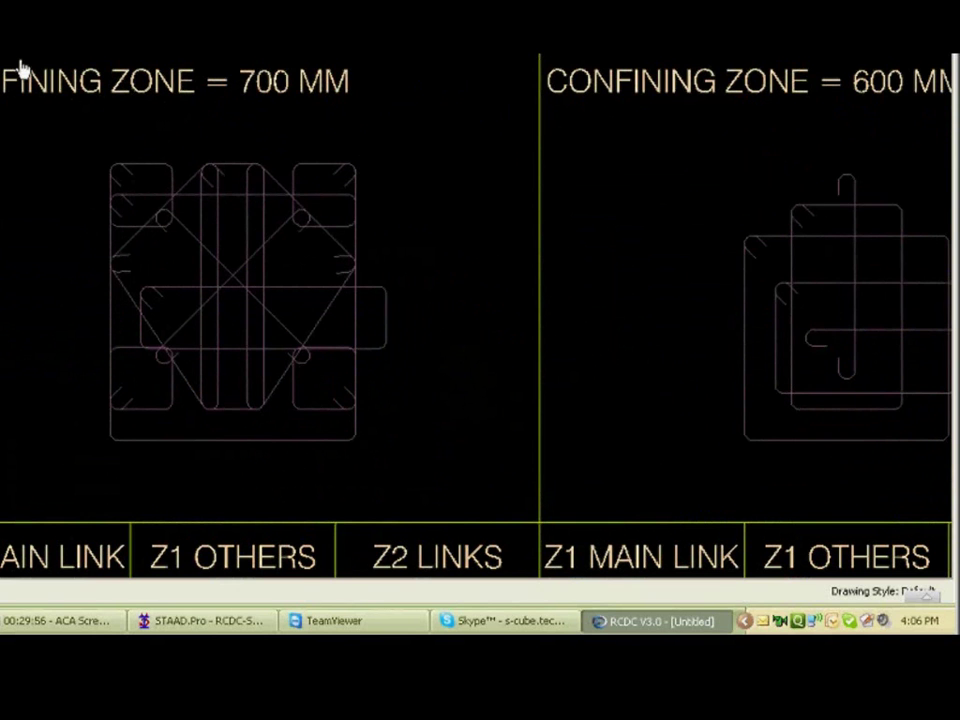
scroll(22, 66, "down", 3)
left_click_drag(45, 284, 39, 103)
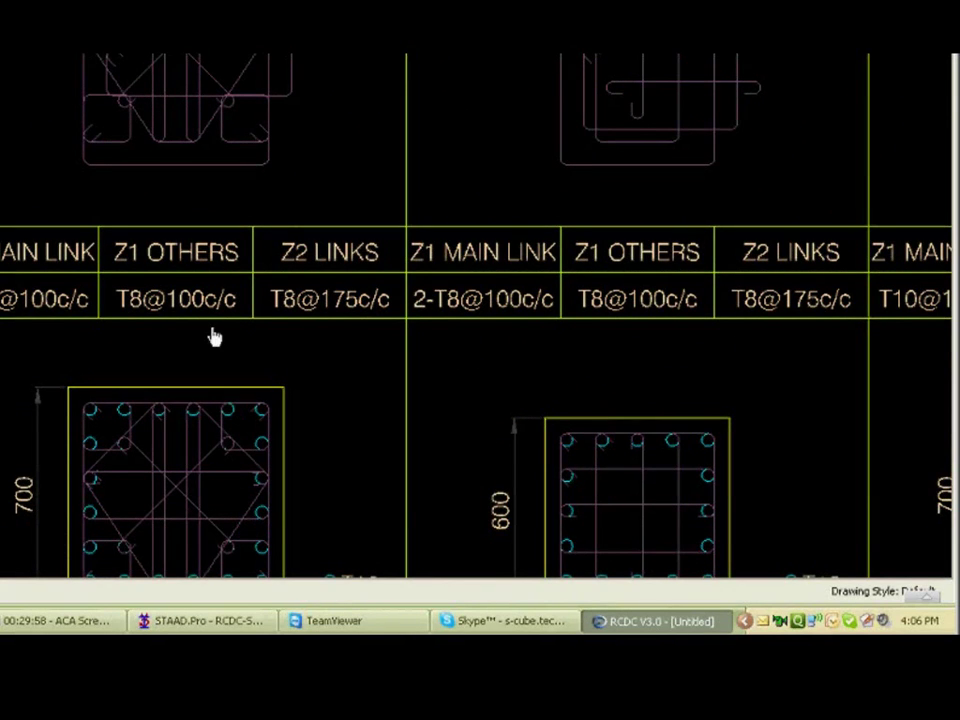
left_click_drag(196, 281, 193, 264)
left_click_drag(232, 393, 193, 264)
left_click_drag(177, 412, 157, 377)
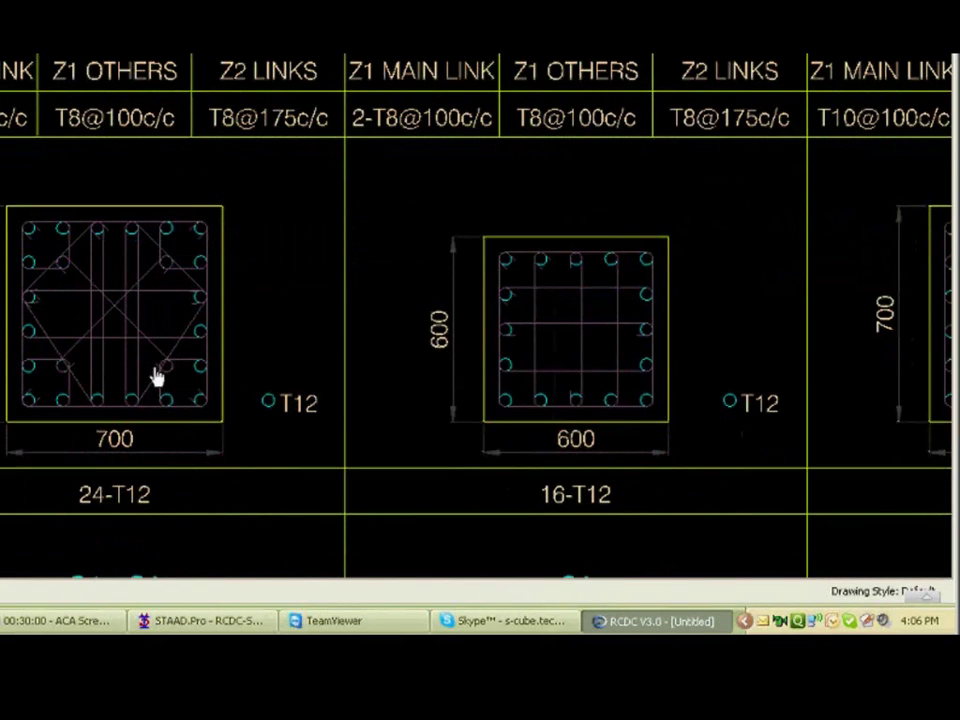
Survey the sections and link details of the neighbouring columns C3 to C10 across the lower levels of the schedule.
scroll(157, 377, "down", 4)
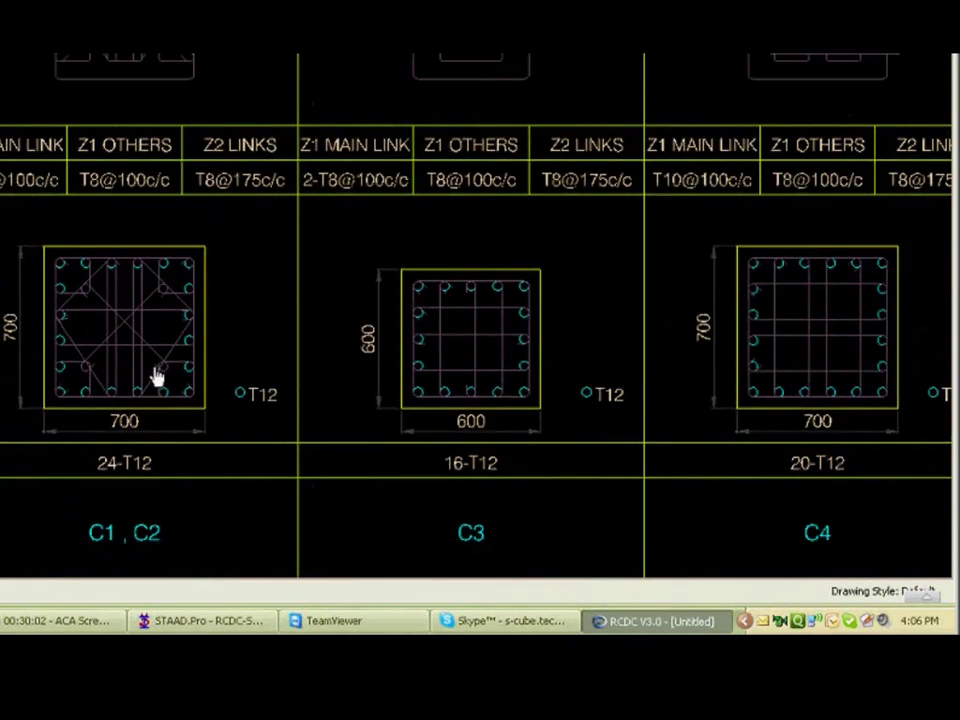
scroll(157, 377, "down", 1)
left_click_drag(702, 287, 511, 391)
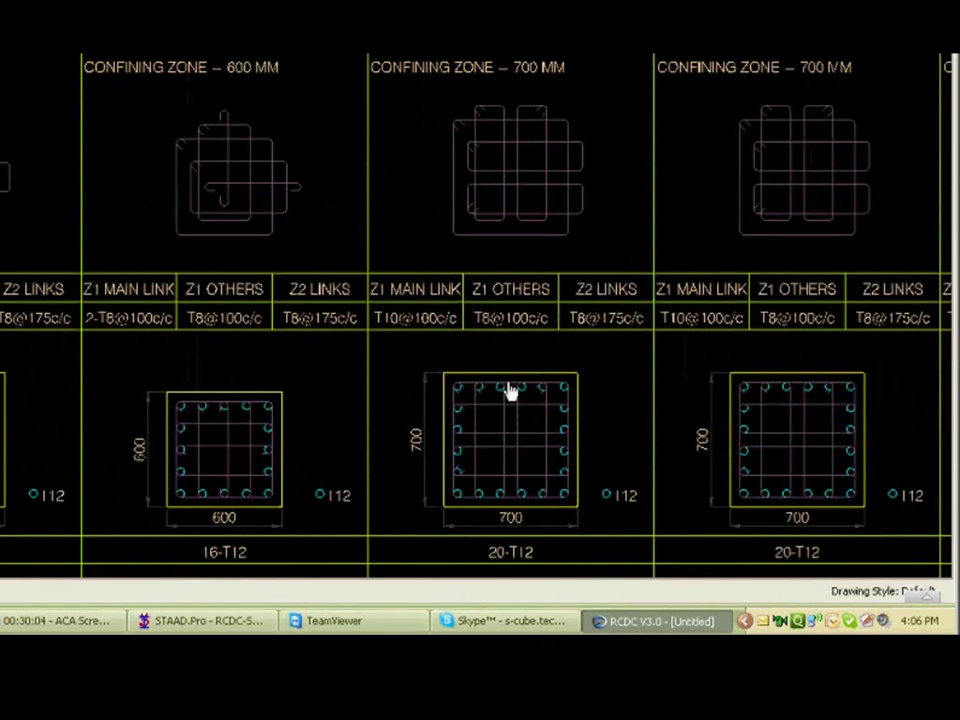
scroll(407, 347, "down", 3)
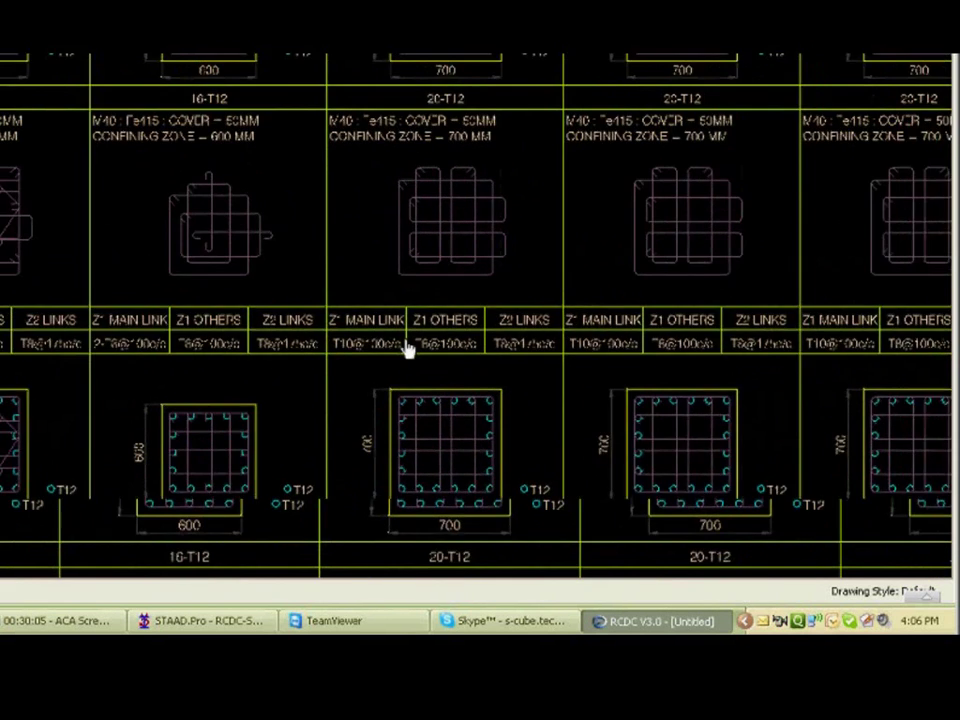
scroll(407, 347, "down", 2)
left_click_drag(844, 340, 392, 480)
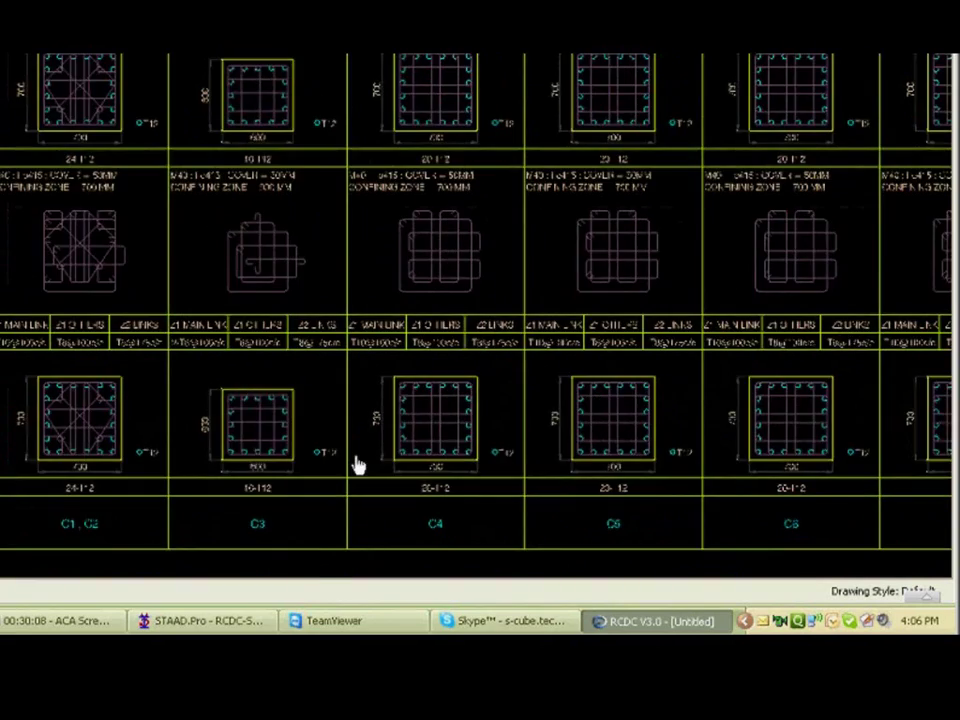
scroll(312, 388, "down", 1)
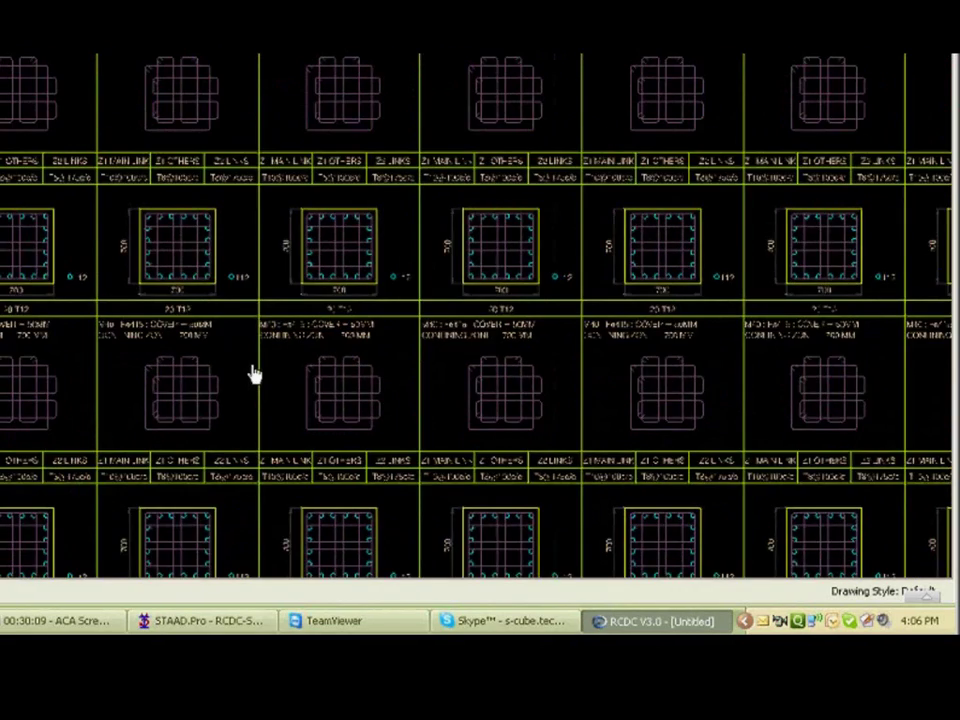
scroll(254, 375, "down", 1)
scroll(254, 375, "down", 2)
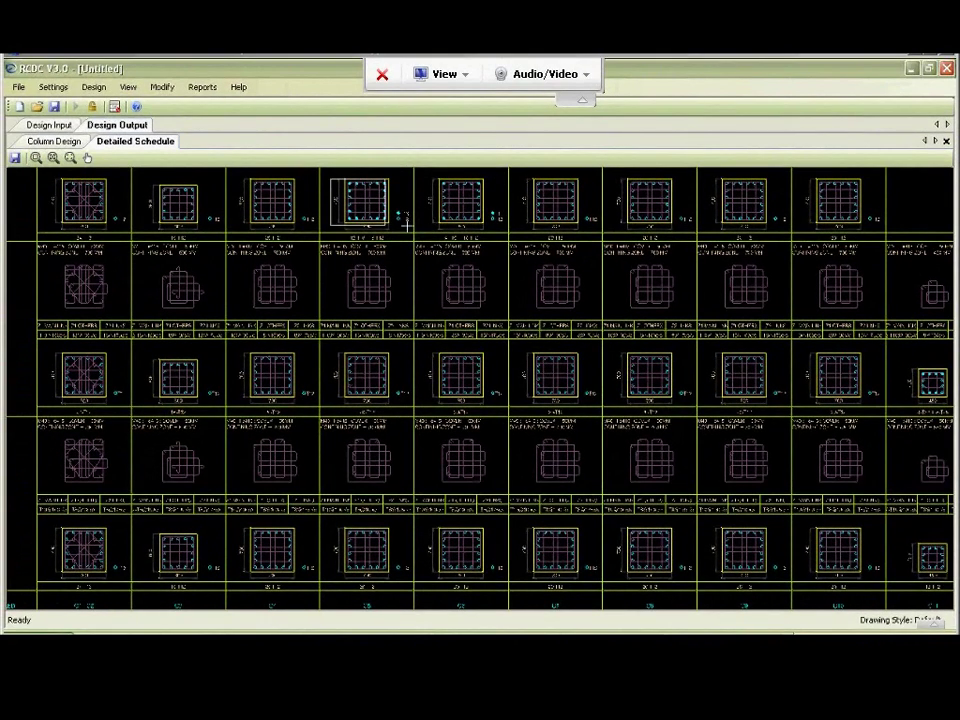
Examine the placement of the two bar diameters in column C5's upper section, restore the full drawing, and close the detailed schedule.
left_click_drag(331, 178, 421, 229)
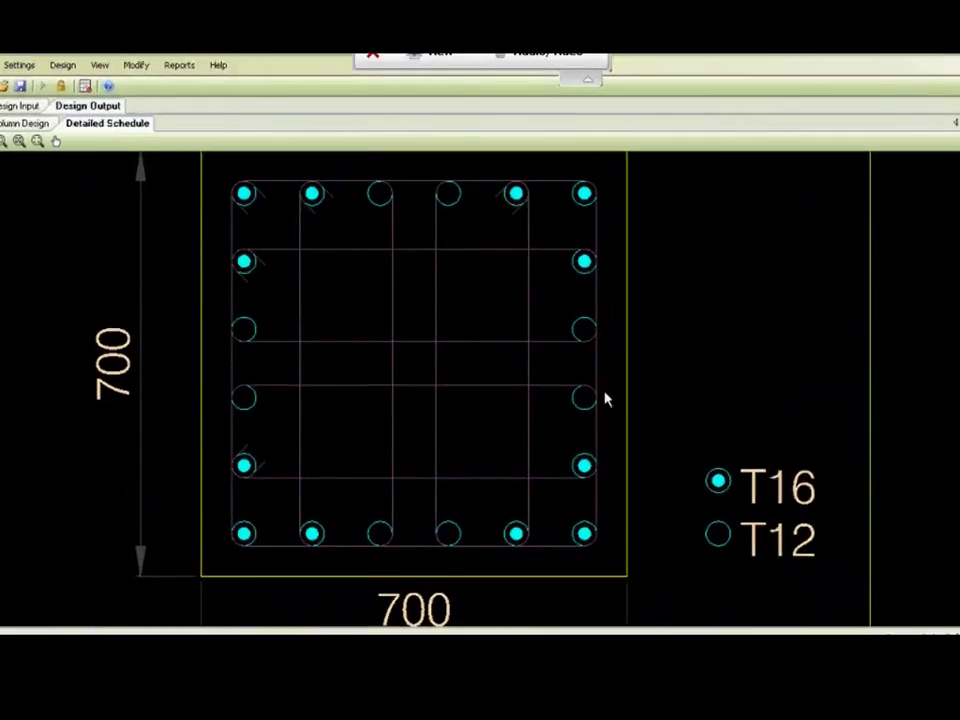
scroll(85, 357, "down", 4)
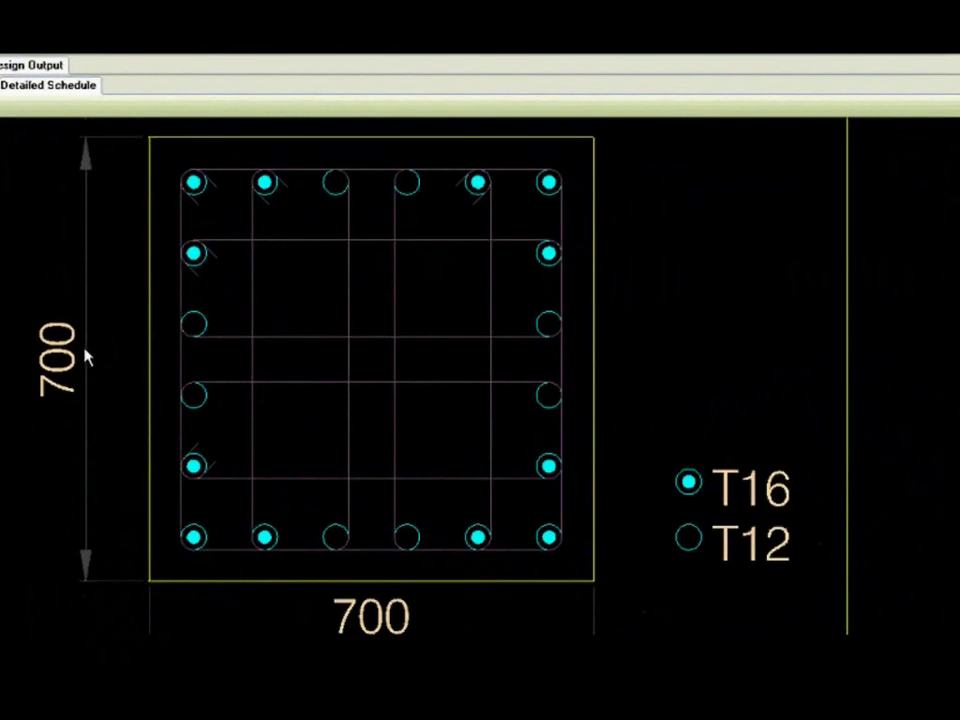
scroll(210, 385, "down", 4)
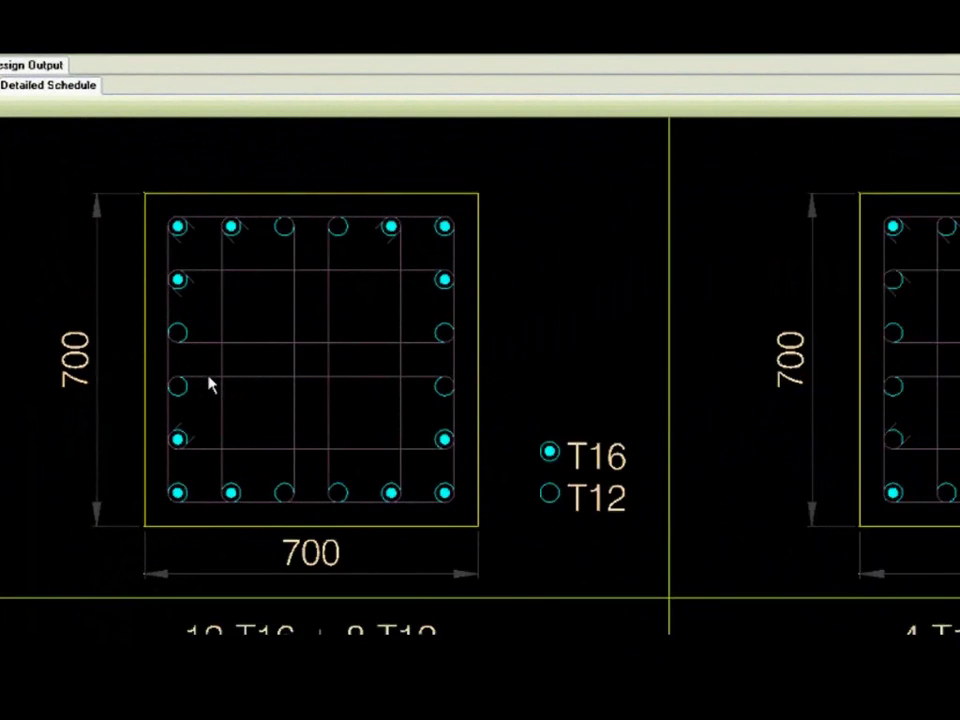
scroll(210, 385, "down", 3)
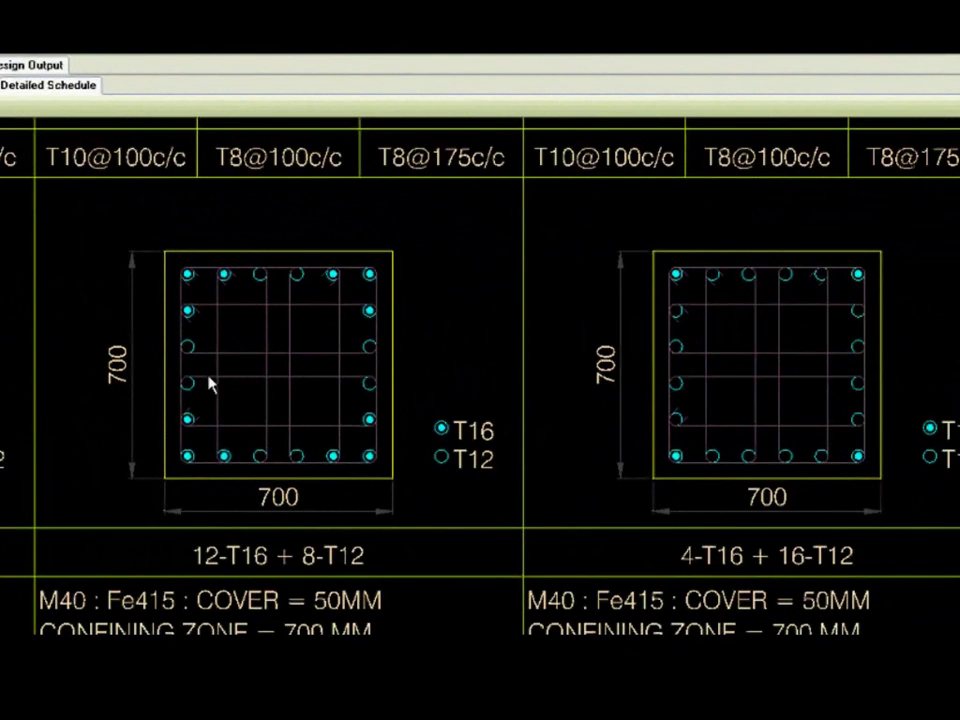
scroll(208, 390, "down", 2)
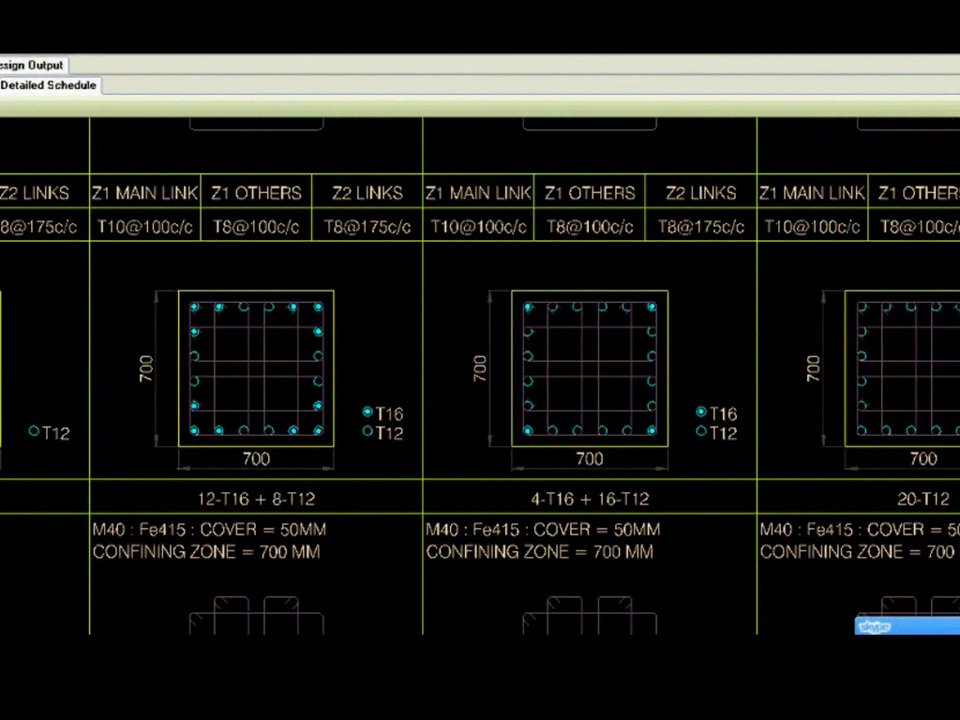
left_click(1, 107)
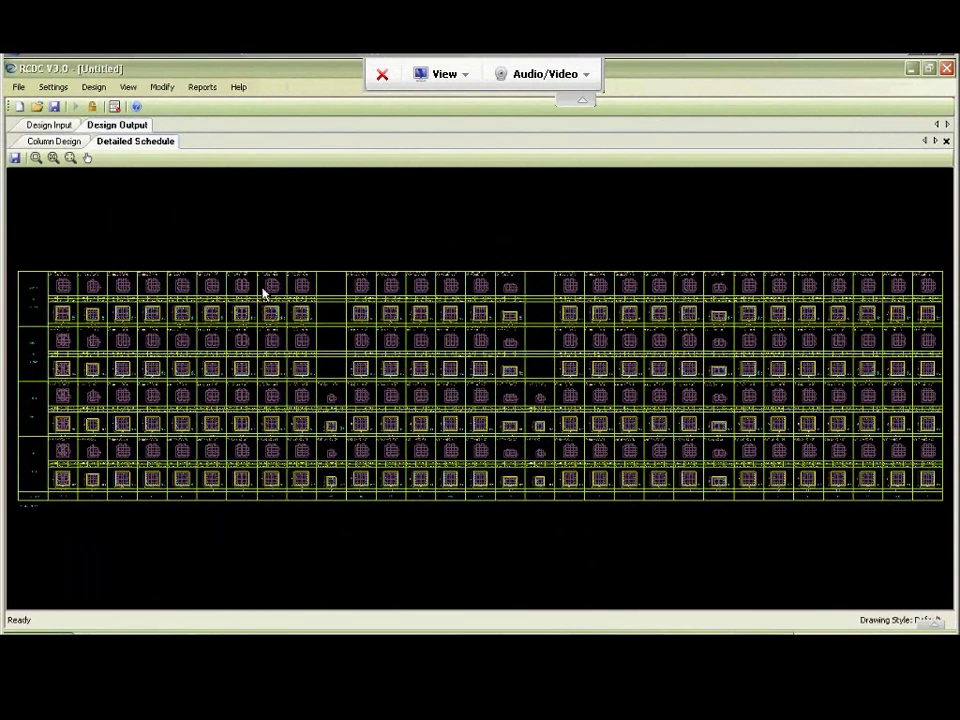
left_click(946, 143)
Generate the Design Summary report and review its load combinations, levels and column design tables.
left_click(202, 87)
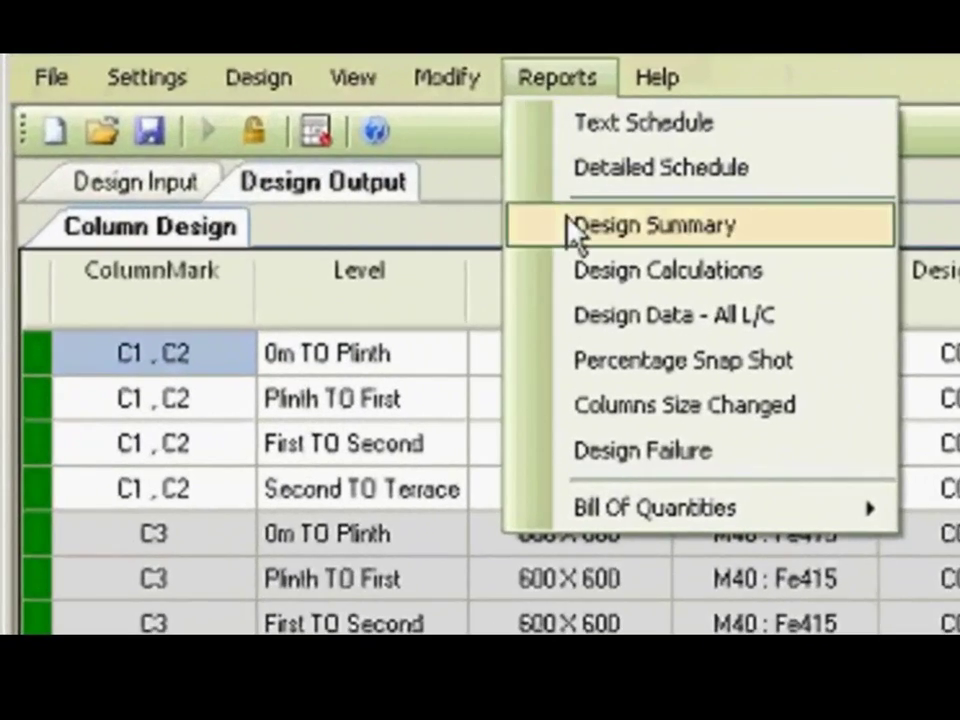
left_click(578, 222)
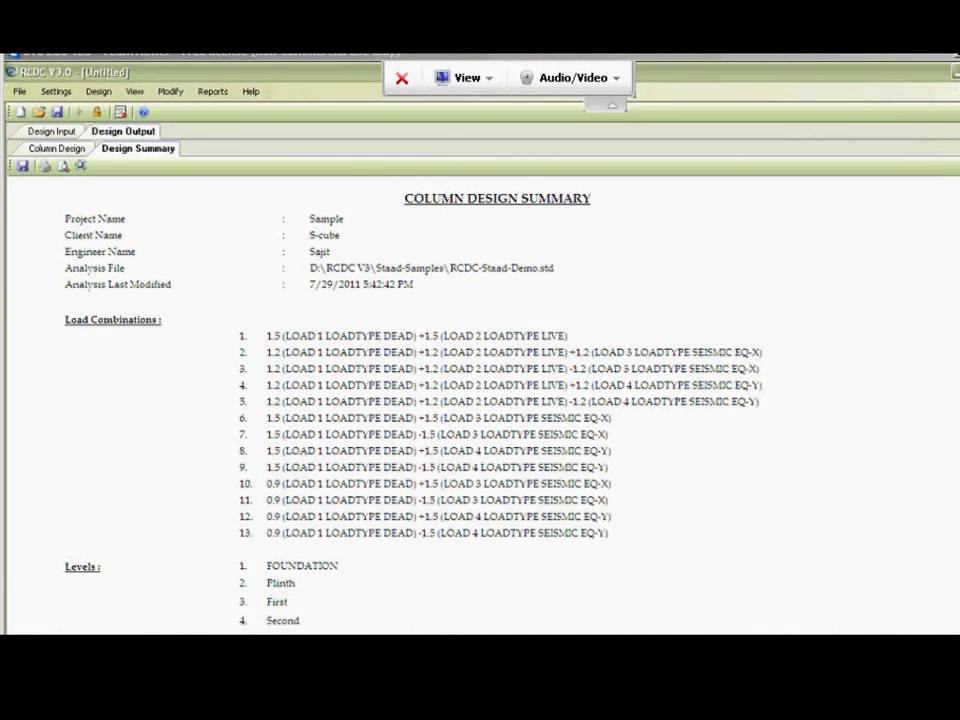
scroll(480, 400, "down", 5)
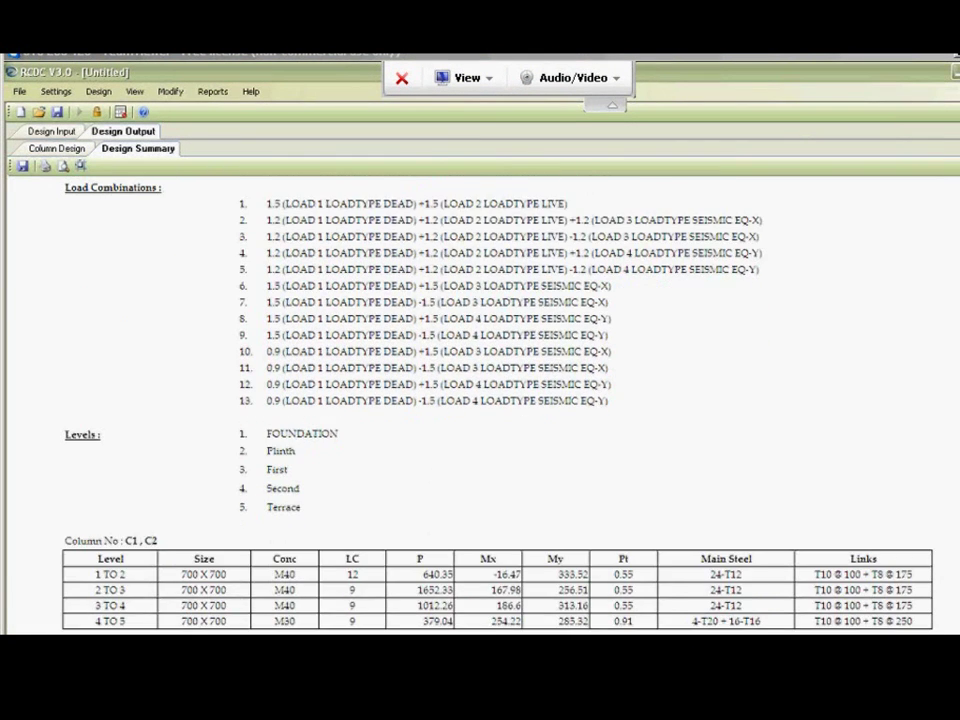
scroll(480, 400, "down", 9)
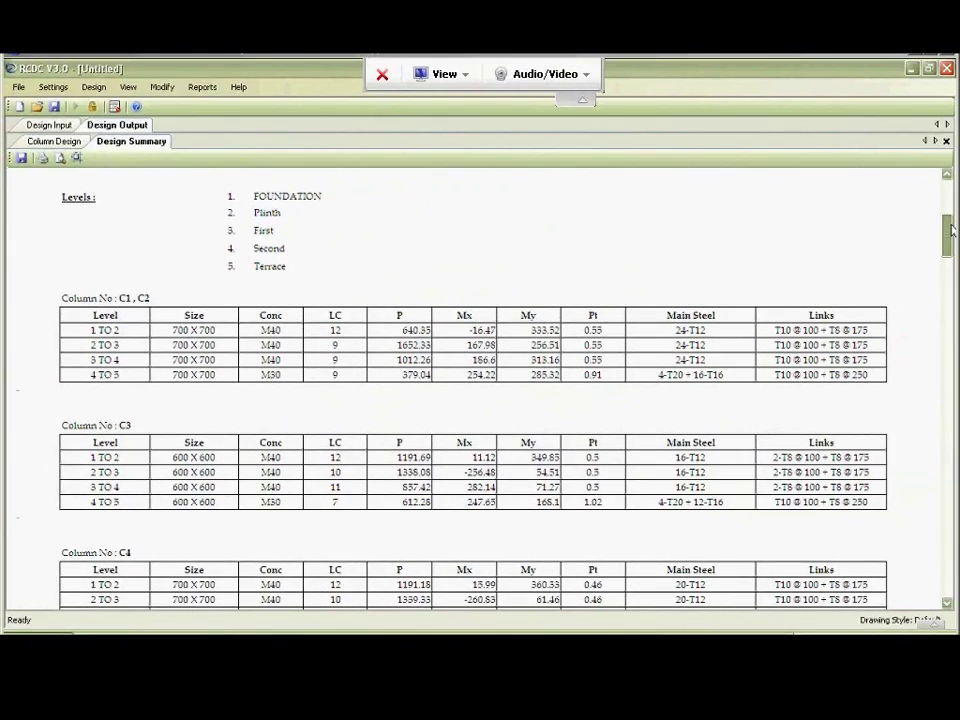
mouse_move(950, 230)
left_mouse_down()
mouse_move(950, 257)
mouse_move(949, 202)
mouse_move(942, 236)
left_mouse_up()
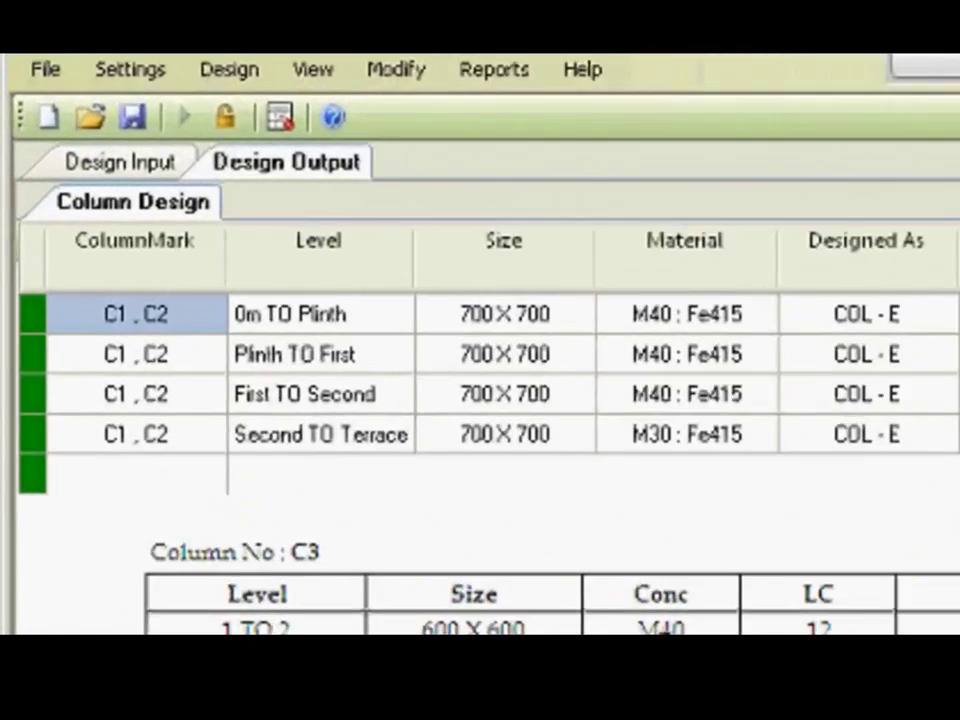
Generate the Design Calculations report for the column group C1, C2.
left_click(232, 85)
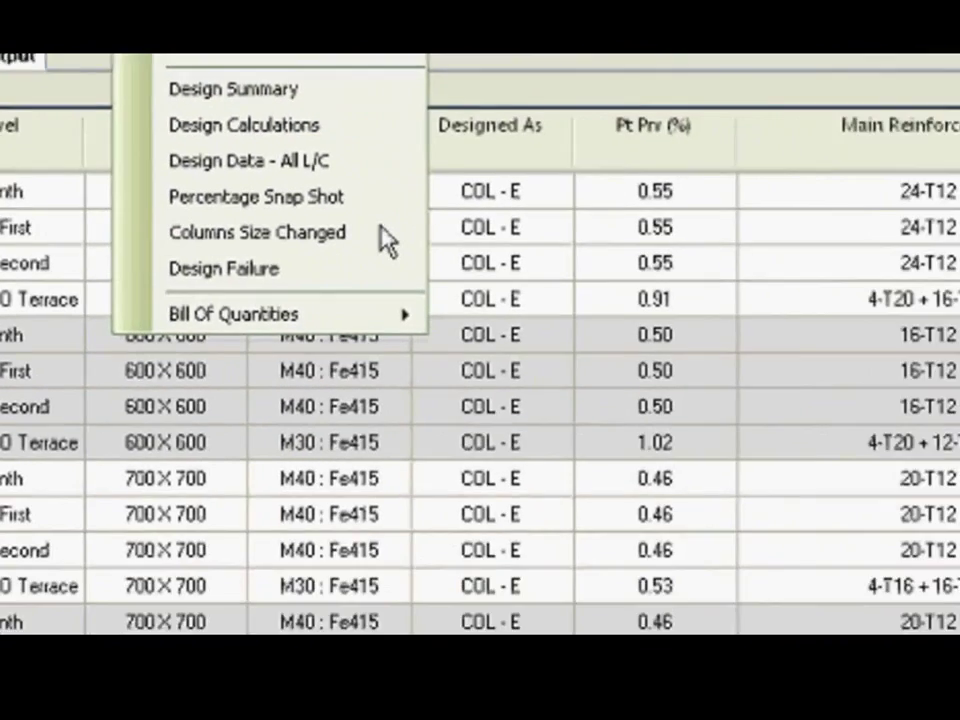
left_click(820, 404)
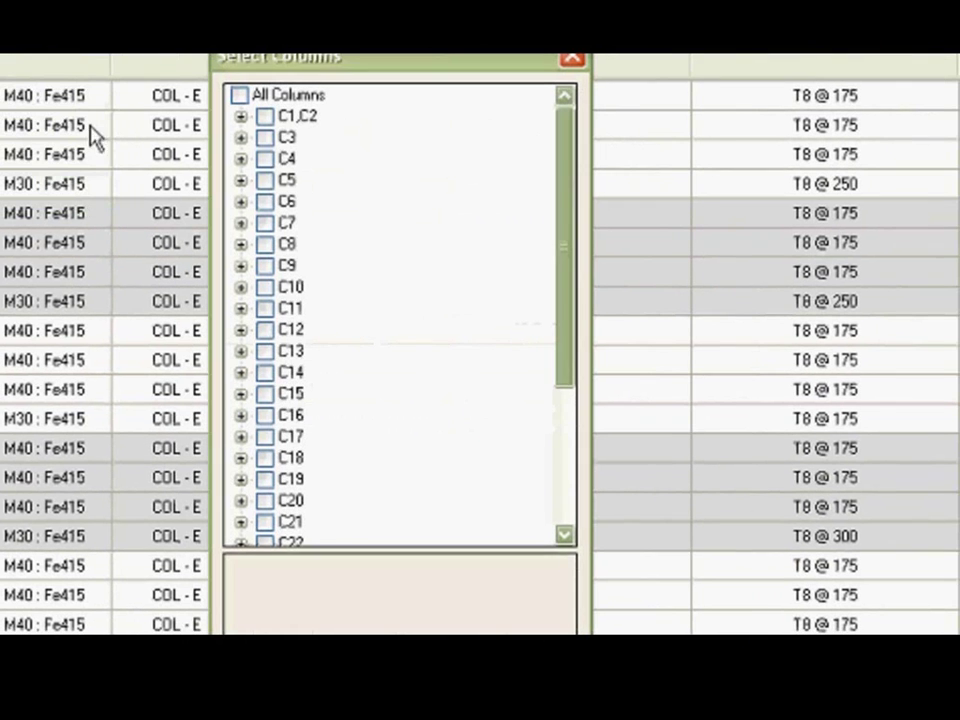
left_click(254, 118)
left_click(252, 118)
left_click(262, 118)
left_click(266, 118)
left_click(290, 137)
left_click(422, 684)
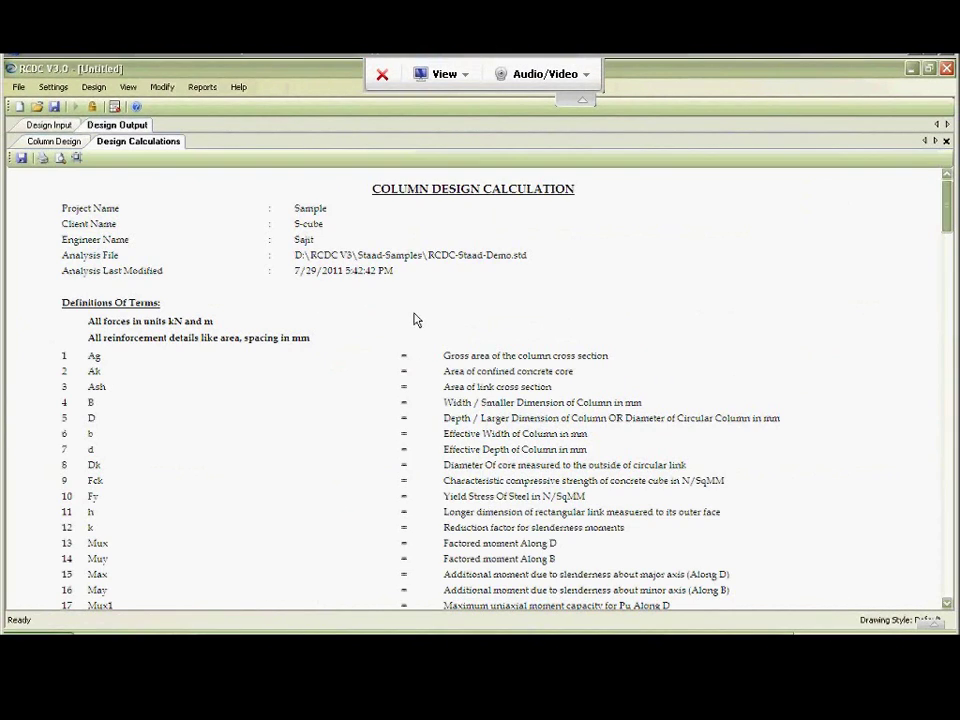
Review the Design Calculations report from the term definitions and code references through load data, minimum eccentricity and slenderness checks.
scroll(415, 318, "down", 4)
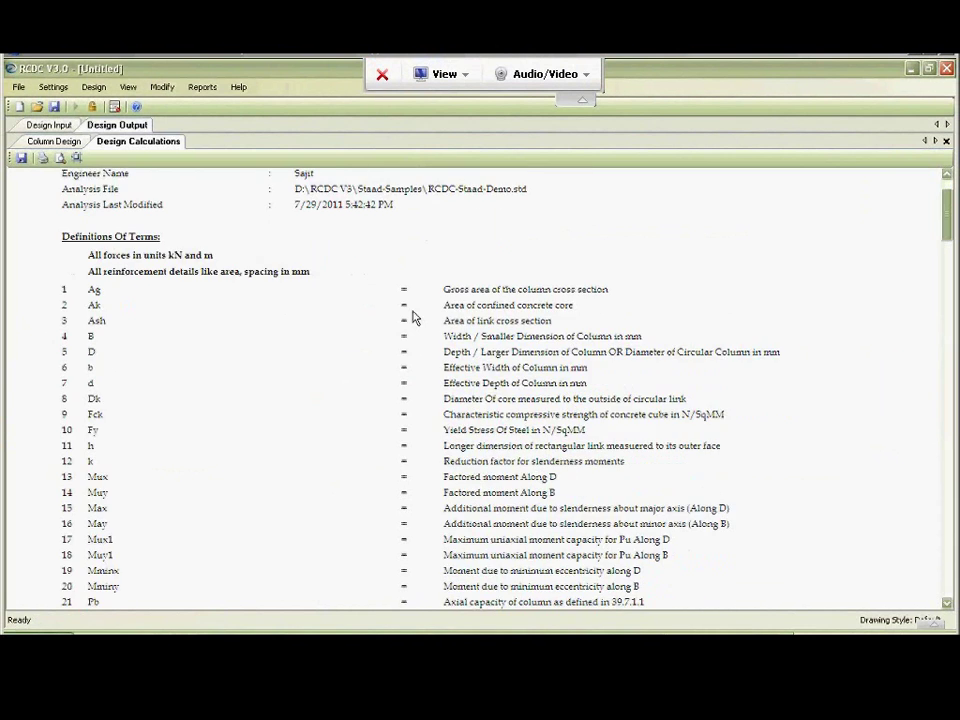
scroll(253, 448, "down", 20)
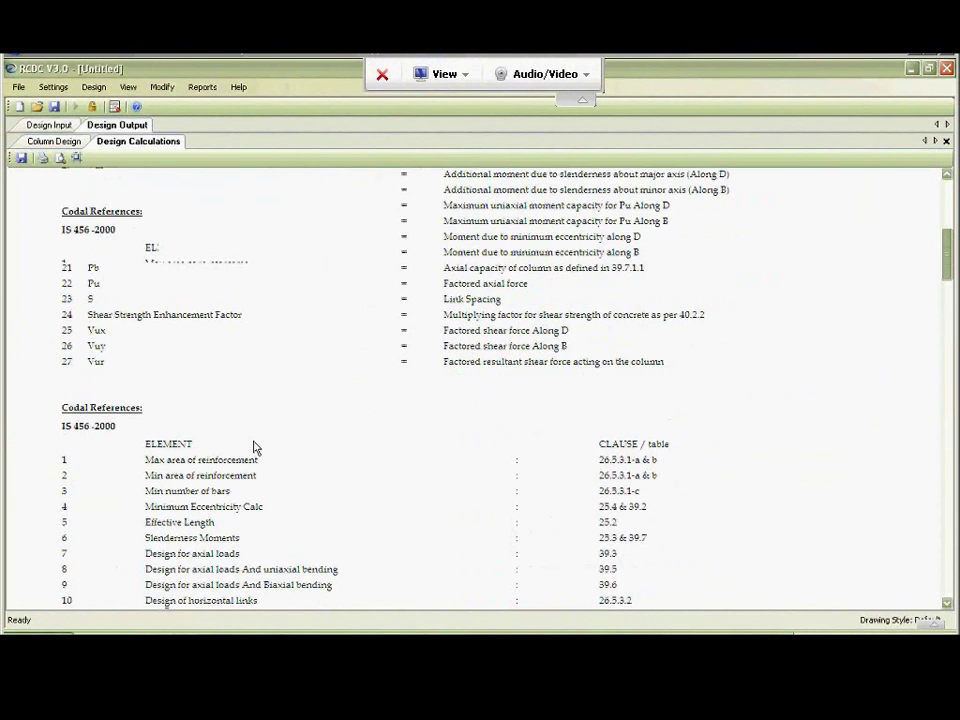
scroll(444, 350, "down", 6)
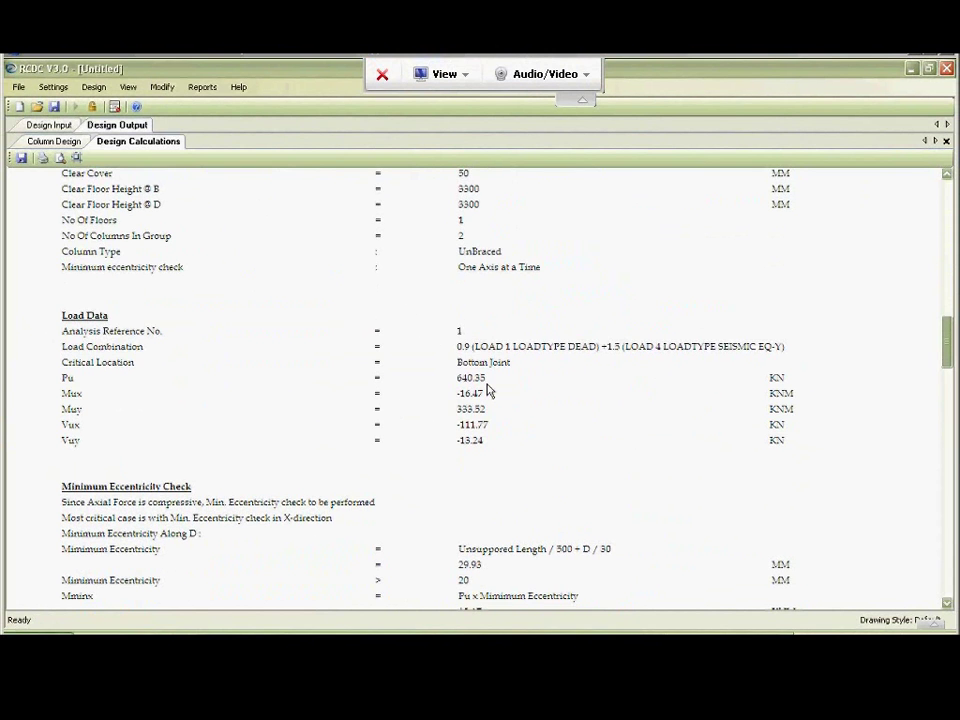
scroll(489, 390, "down", 4)
scroll(411, 456, "down", 6)
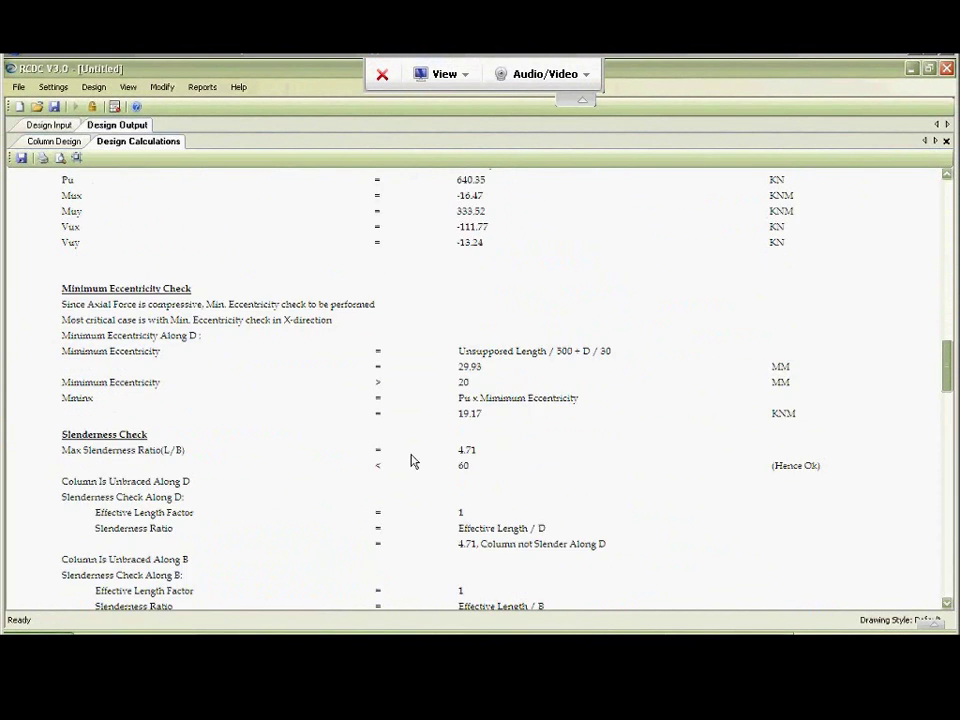
scroll(416, 467, "down", 12)
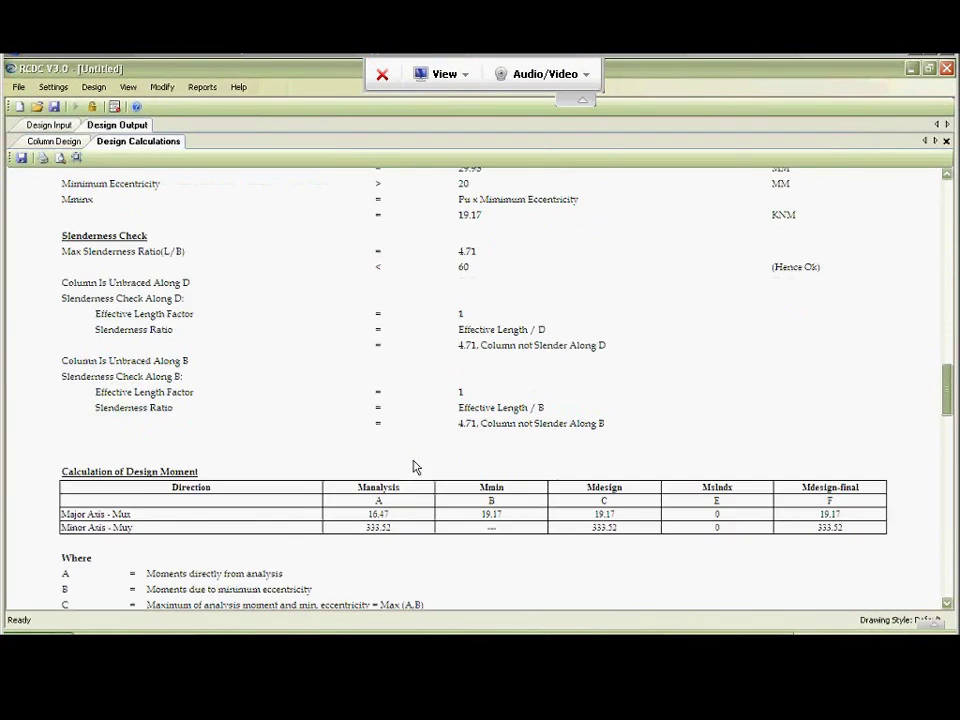
Review the design forces, biaxial bending, shear and link design calculations through the links table, then close the report.
scroll(304, 420, "down", 4)
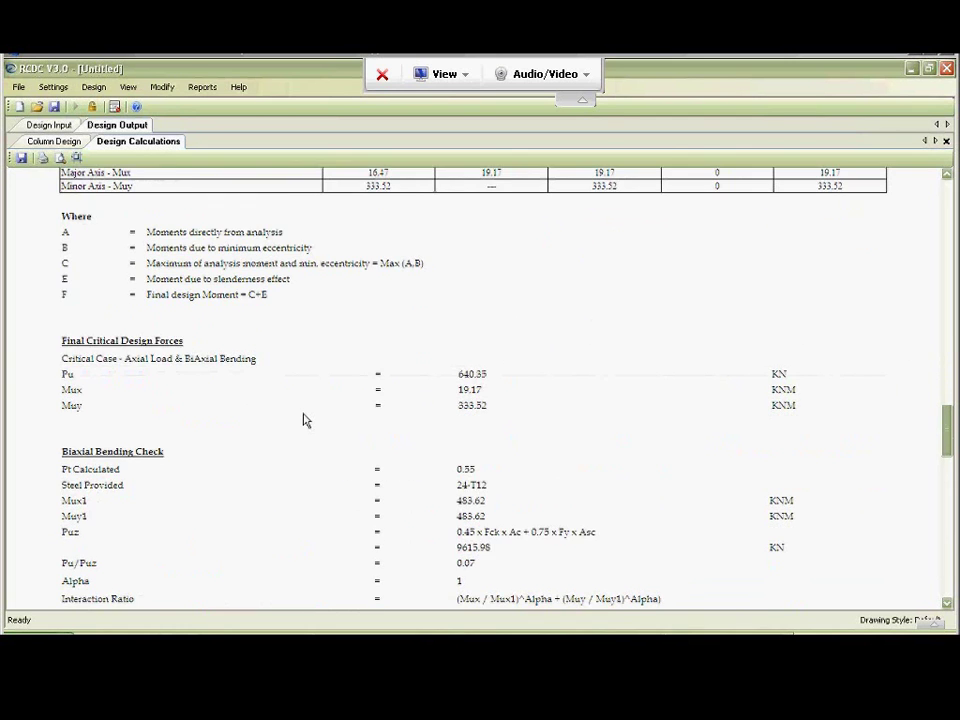
scroll(396, 491, "down", 14)
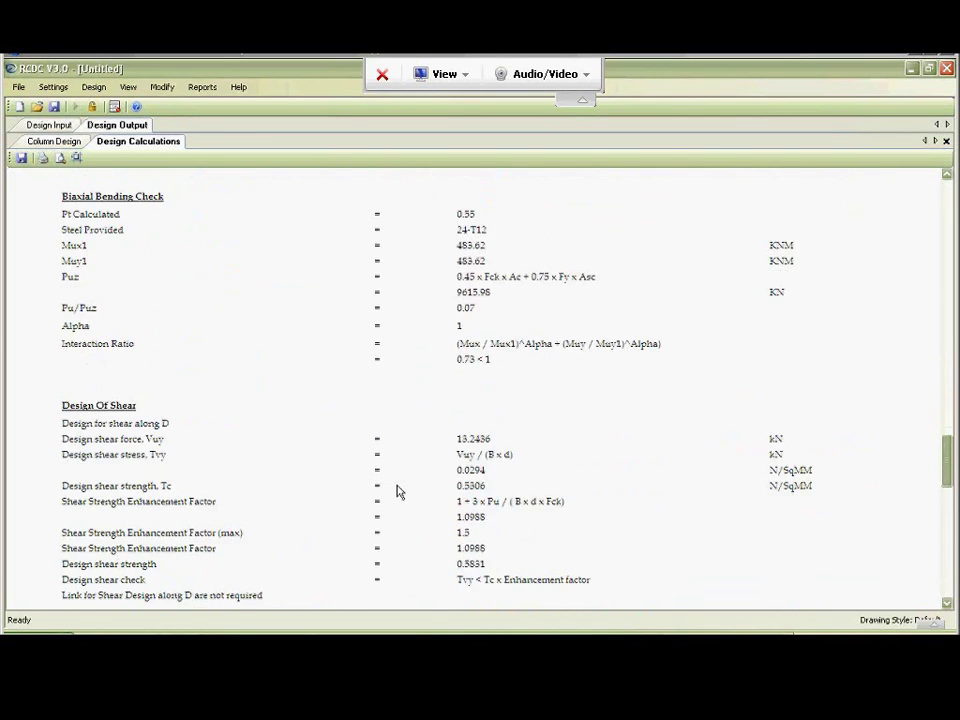
scroll(378, 450, "down", 10)
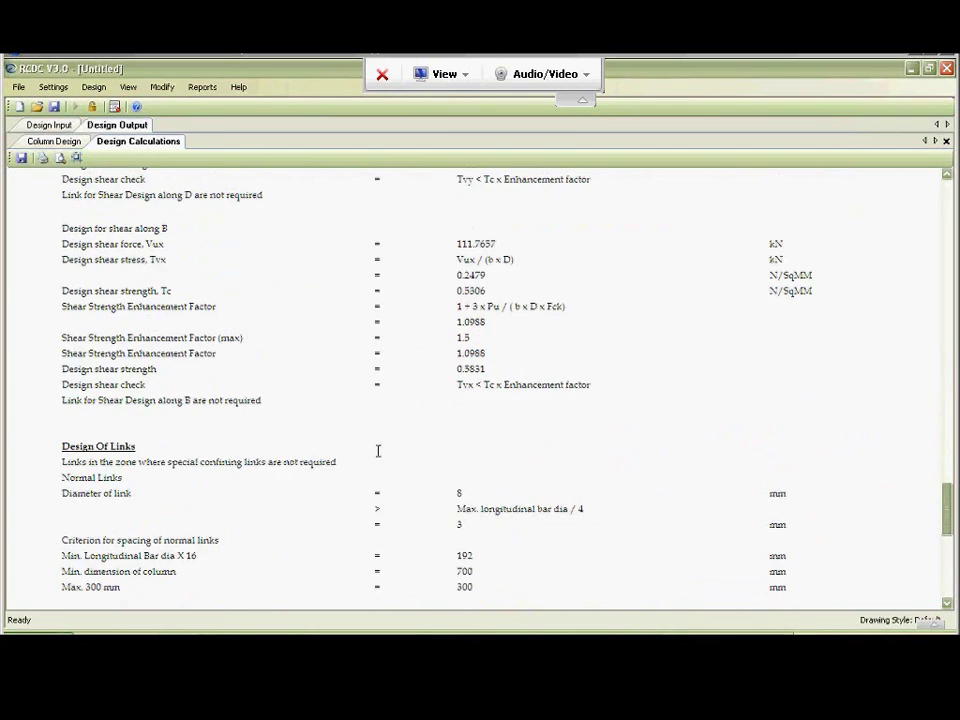
scroll(302, 406, "down", 7)
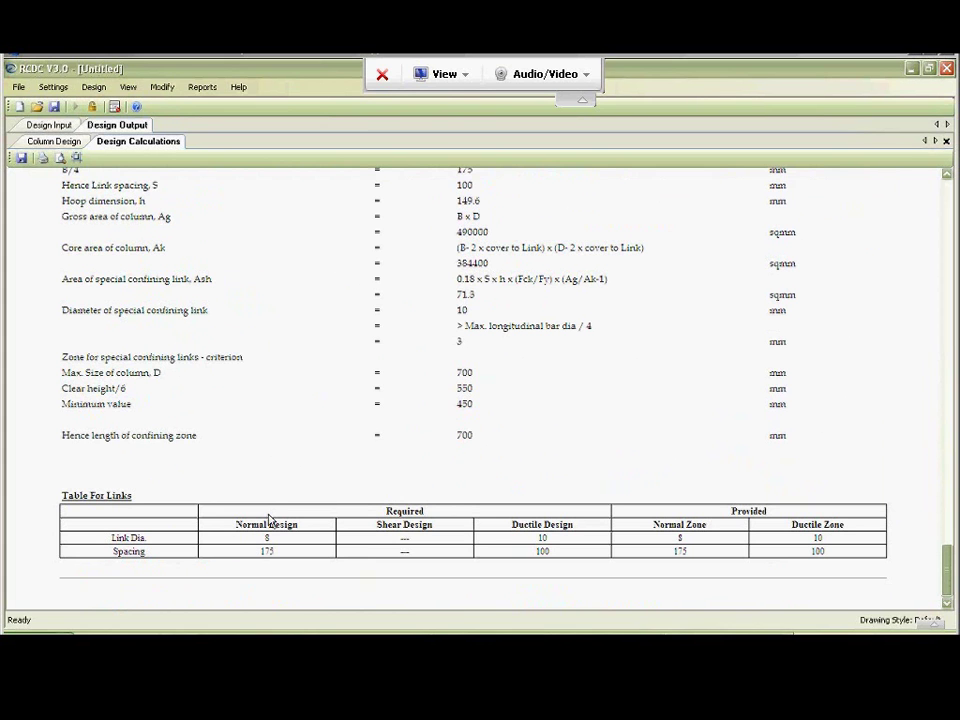
left_click_drag(949, 574, 945, 185)
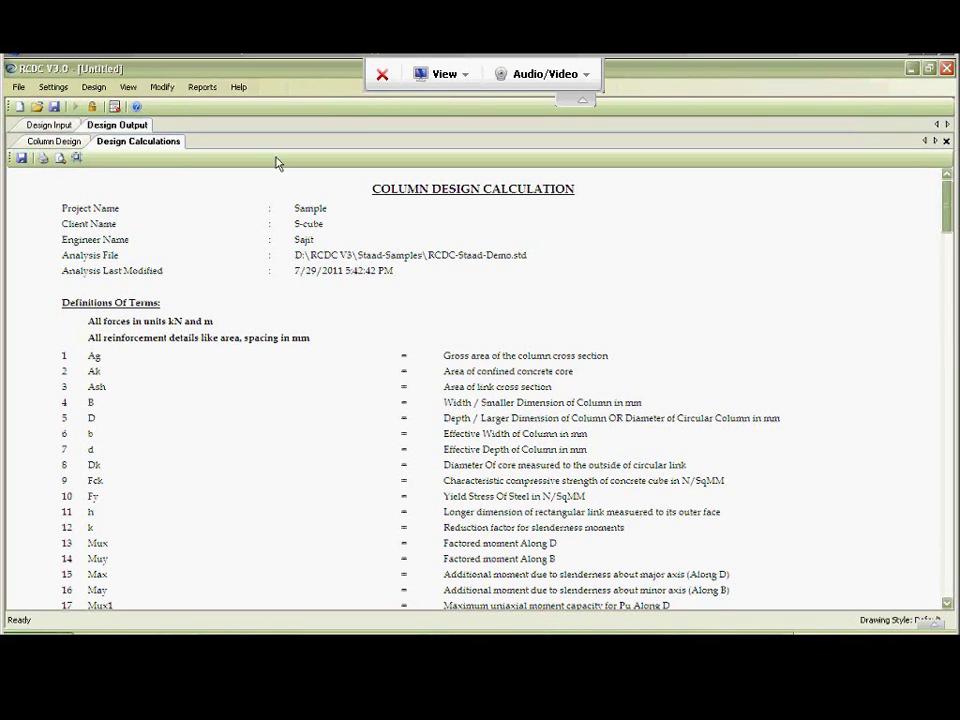
mouse_move(948, 216)
left_mouse_down()
mouse_move(944, 592)
mouse_move(947, 205)
left_mouse_up()
left_click(946, 142)
Generate the Design Data - All L/C report for column group C1,C2 at the 0m To Plinth level only.
left_click(201, 88)
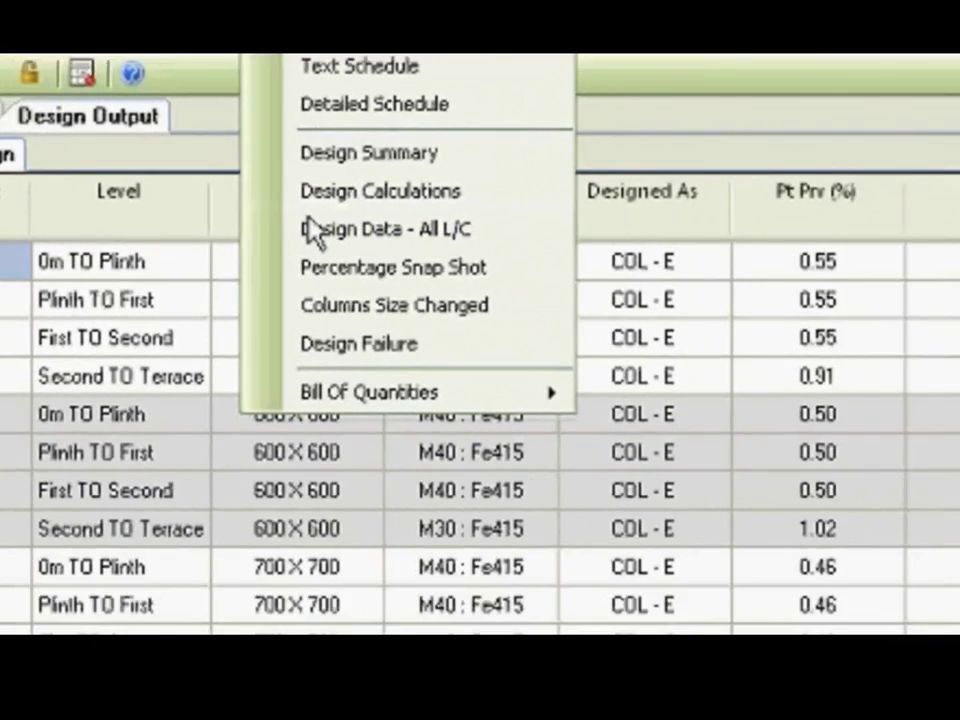
left_click(313, 230)
left_click(173, 104)
left_click(196, 104)
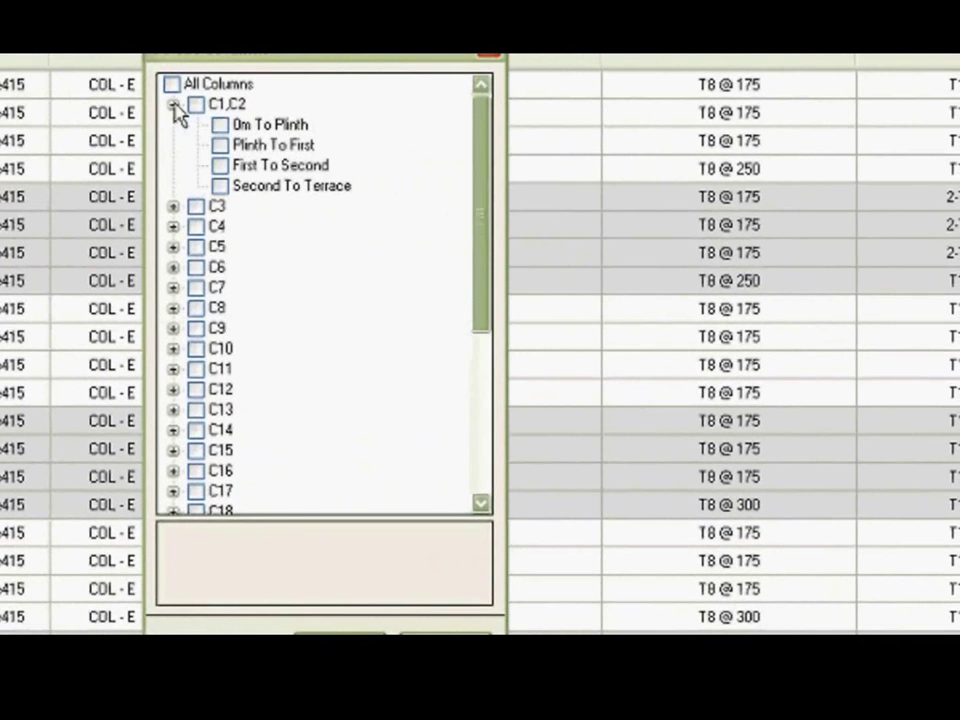
left_click(201, 106)
left_click(219, 124)
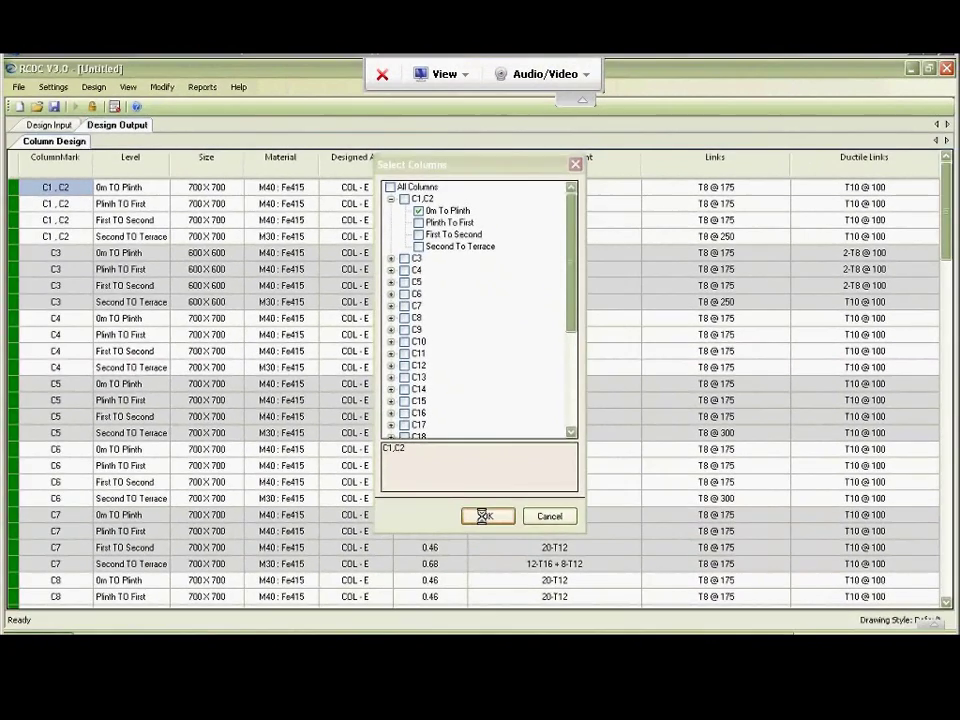
left_click(438, 559)
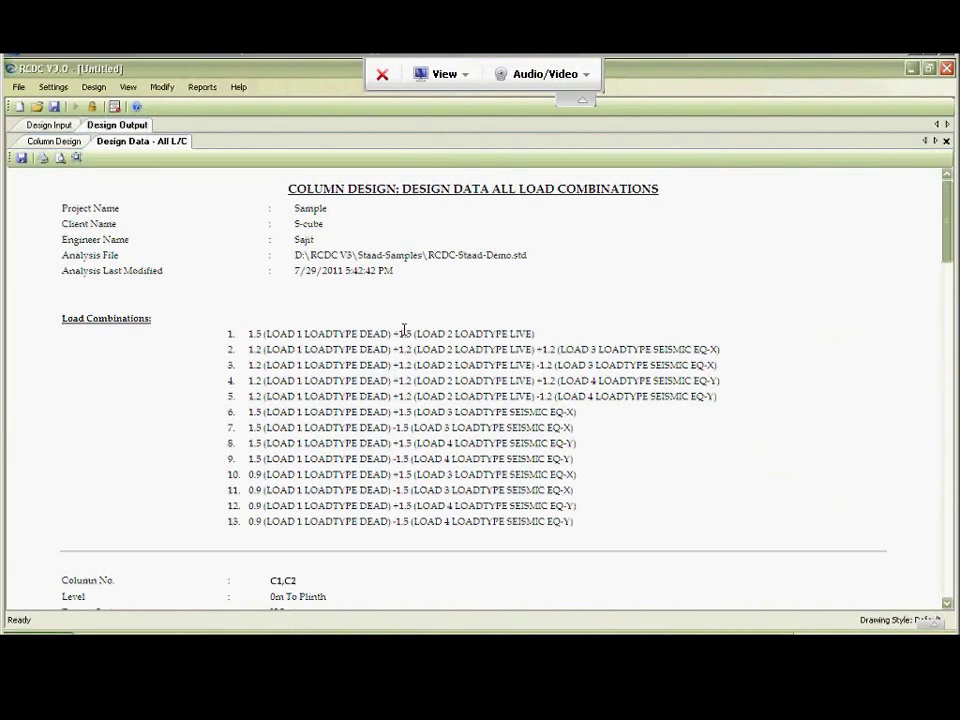
Review the load combinations and the design table's interaction ratios for every load case, then close the design data report.
scroll(404, 330, "down", 3)
scroll(404, 330, "down", 5)
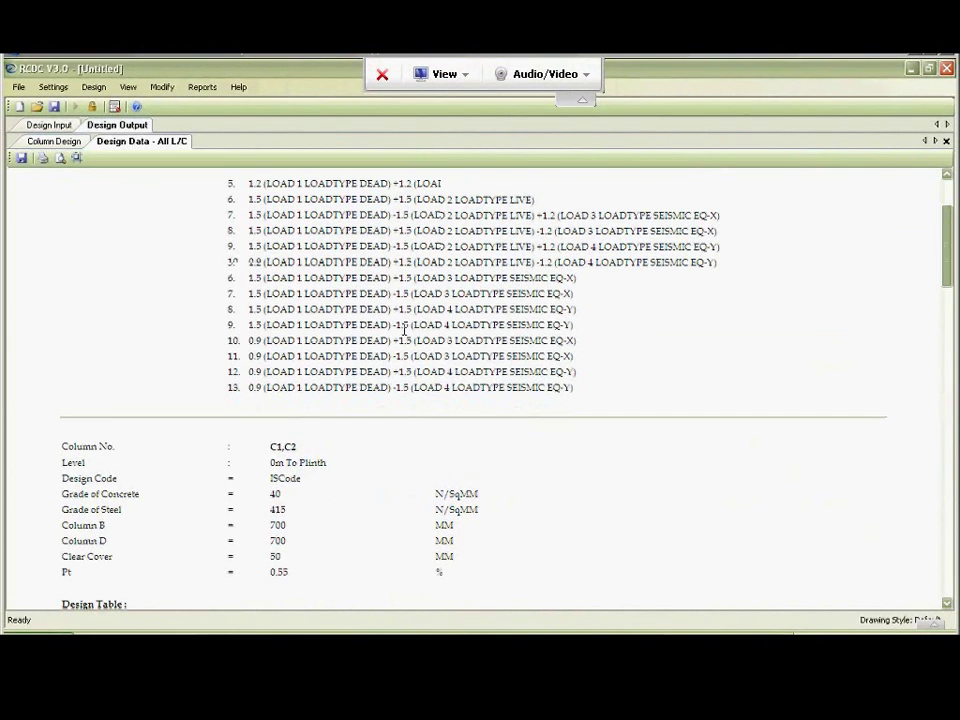
scroll(404, 336, "down", 1)
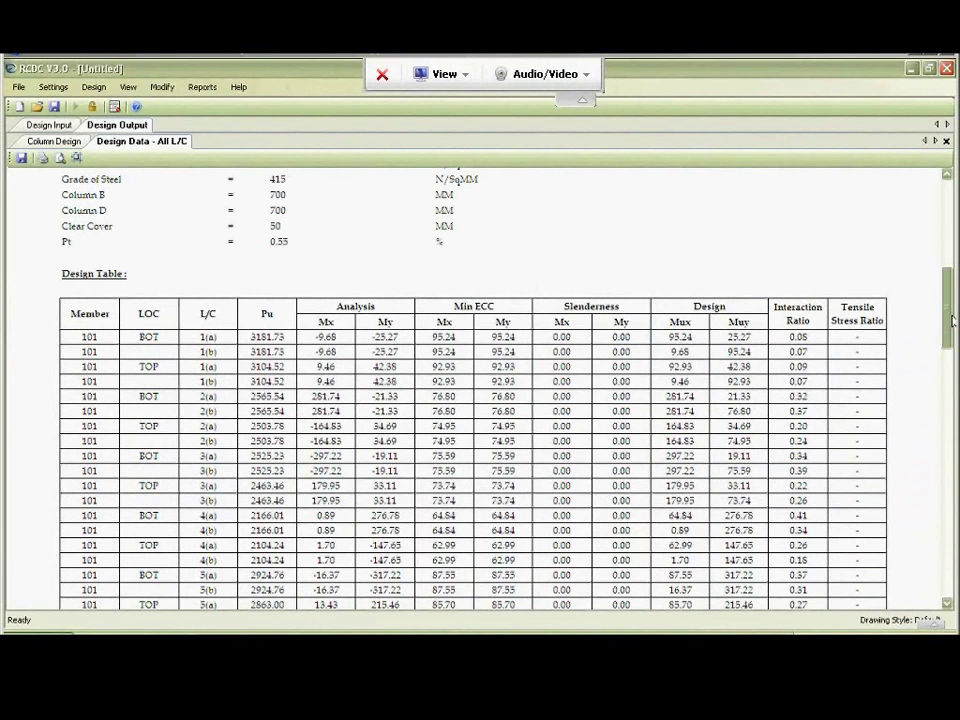
left_click_drag(951, 322, 940, 432)
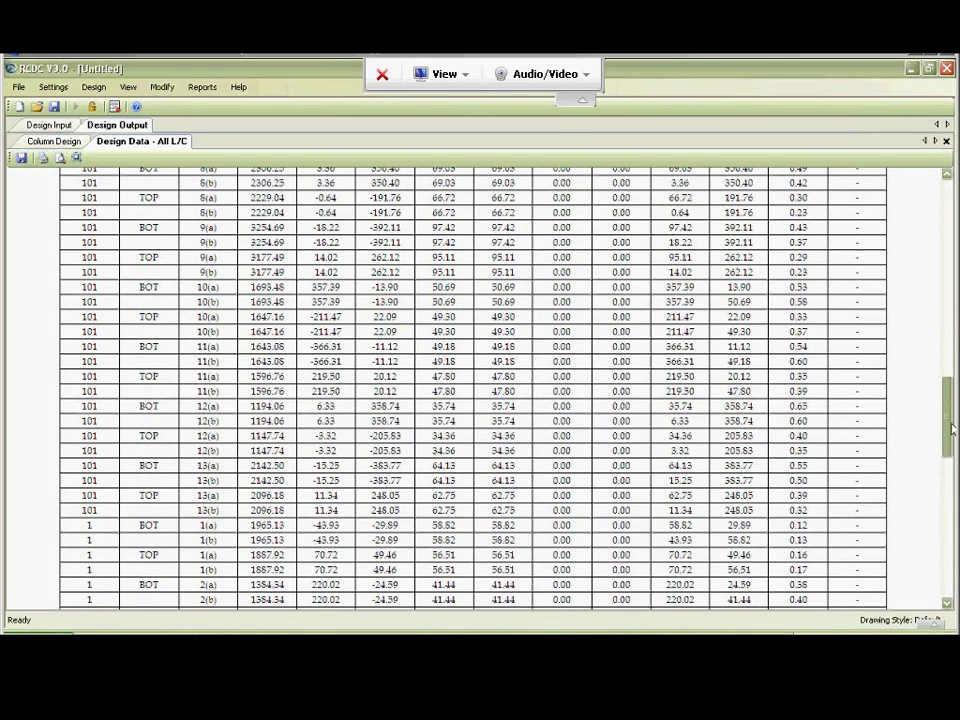
left_click_drag(950, 425, 942, 562)
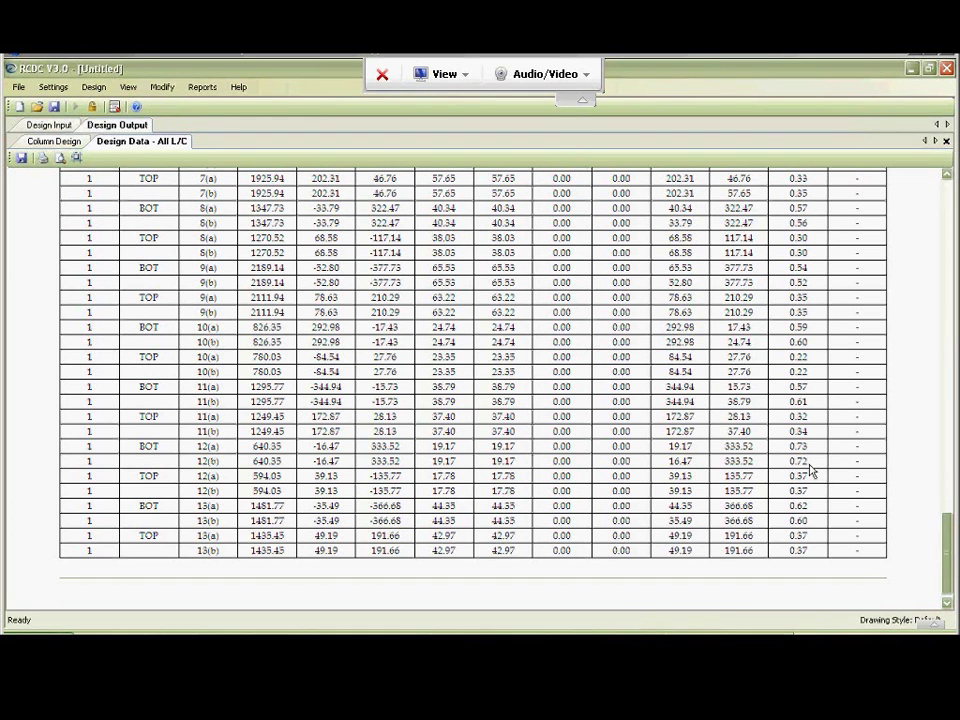
left_click_drag(950, 557, 948, 258)
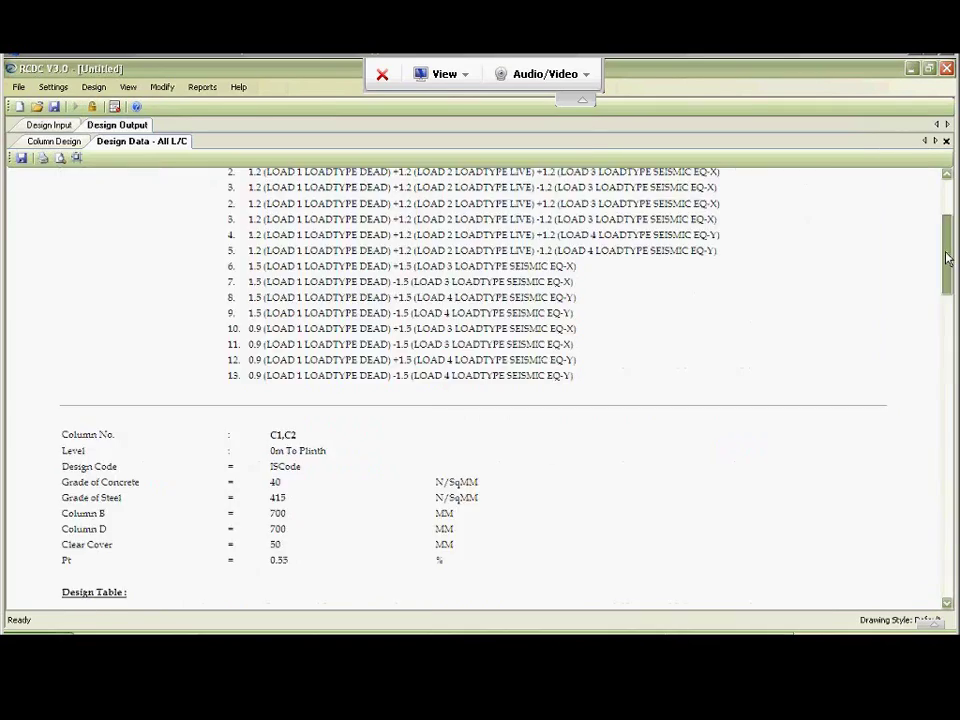
left_click(946, 141)
Generate the Percentage Snap Shot report and examine column C11's sizes and steel percentages at the two lowest levels.
left_click(202, 87)
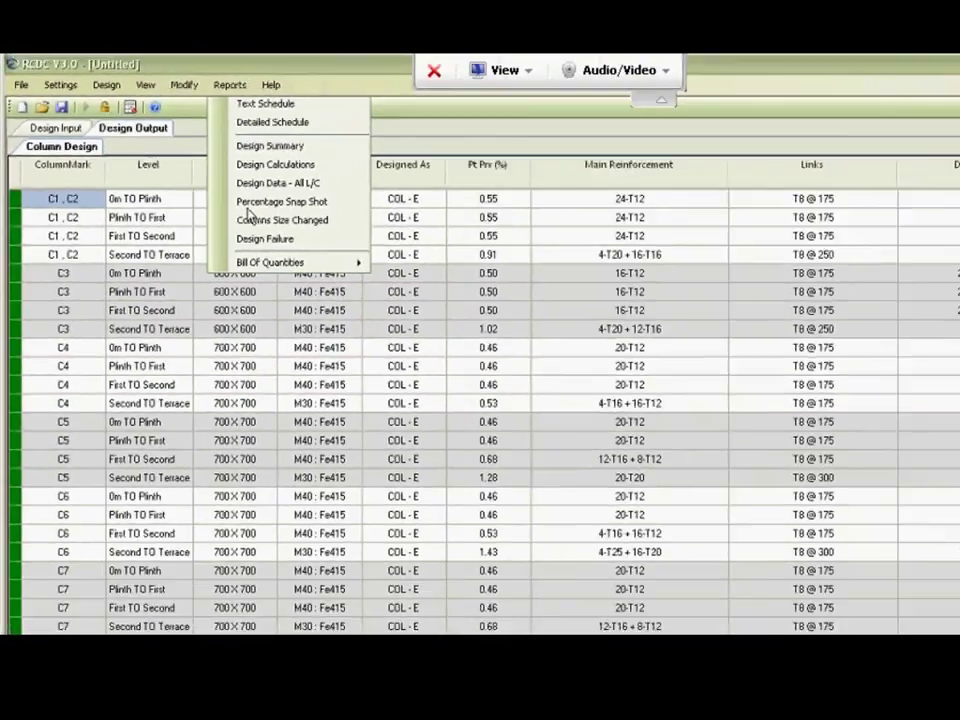
left_click(250, 201)
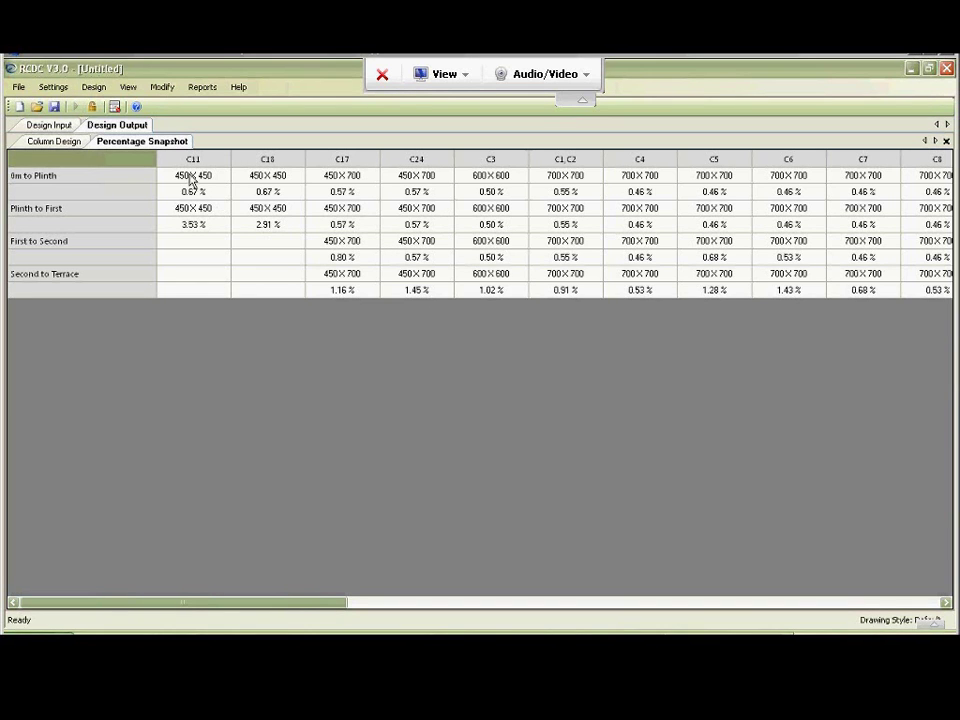
left_click(192, 176)
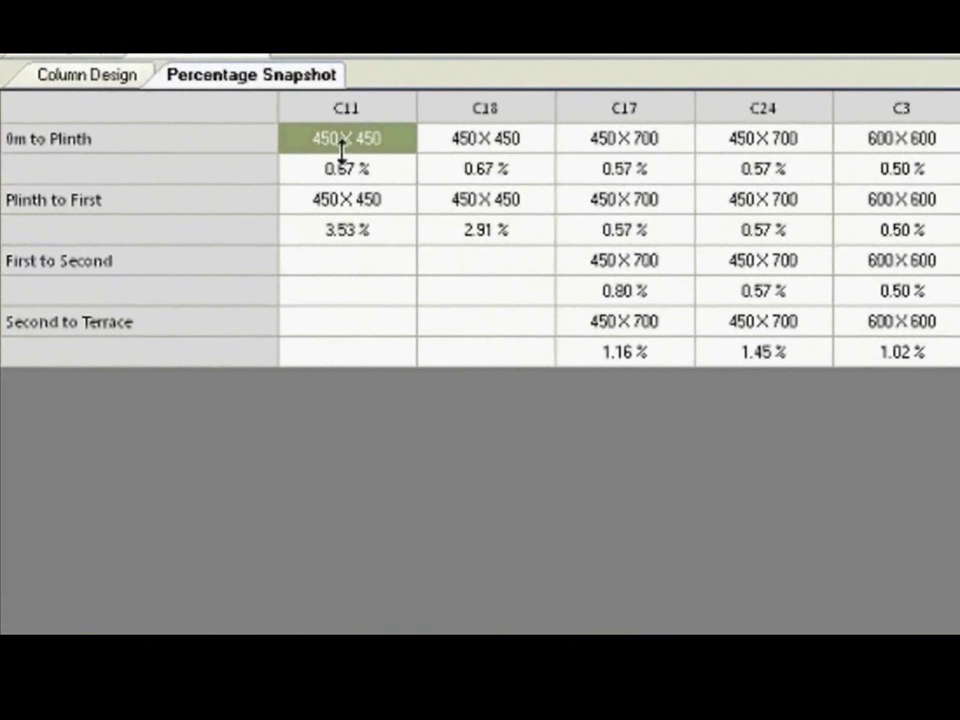
left_click(346, 172)
left_click(345, 204)
left_click(350, 232)
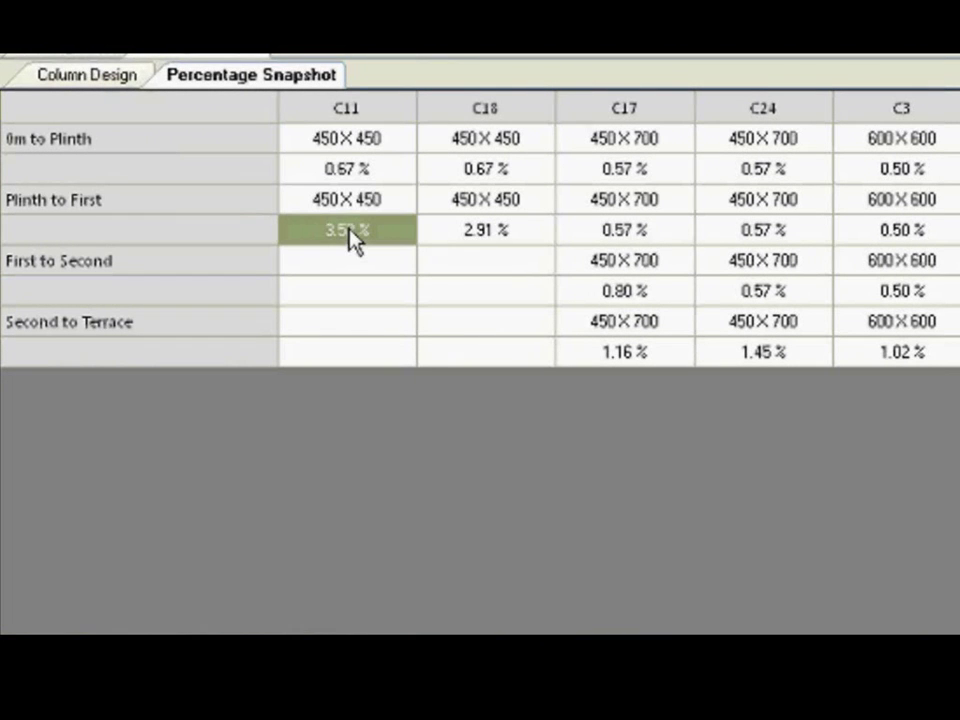
Compare the sizes and steel percentages of columns C11 and C18 level by level, then close the percentage snapshot.
left_click(345, 145)
left_click(468, 148)
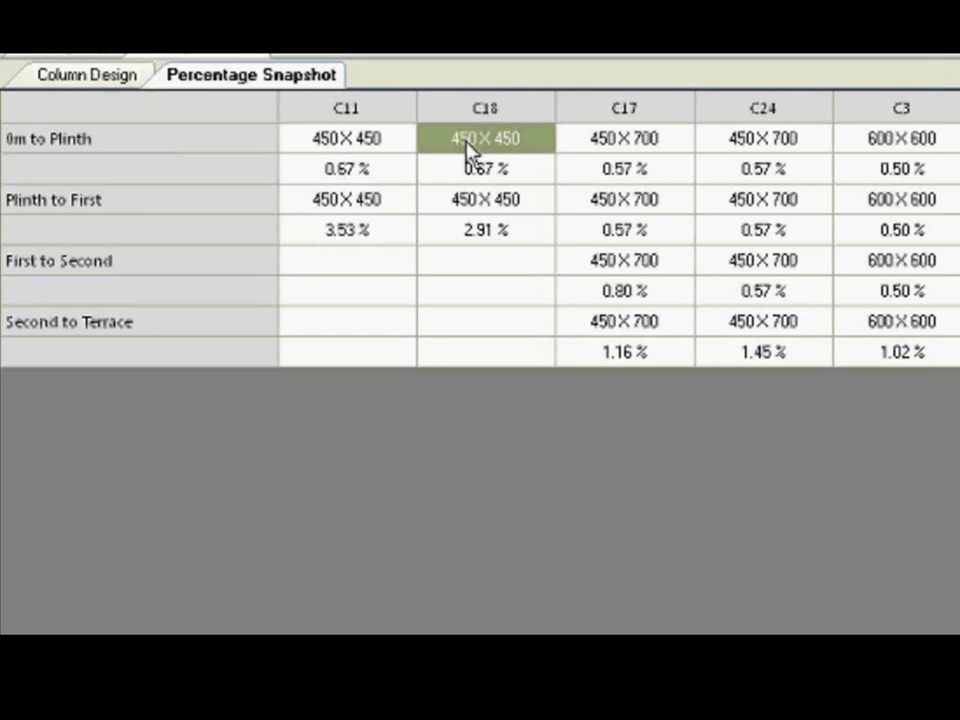
left_click(370, 146)
left_click(463, 140)
left_click(381, 177)
left_click(446, 172)
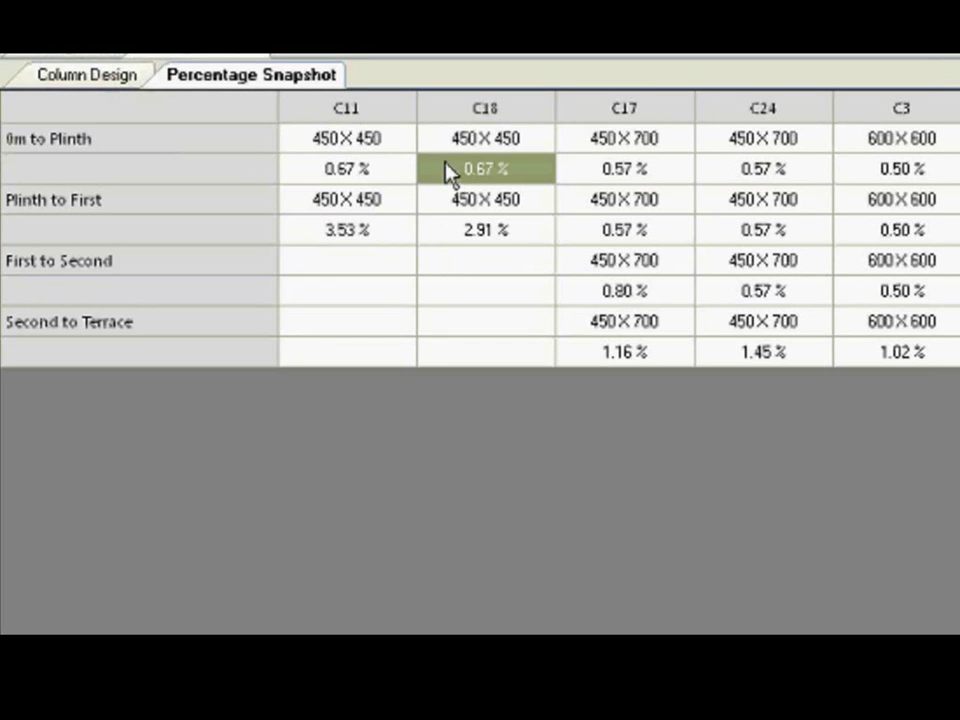
left_click(381, 239)
left_click(447, 239)
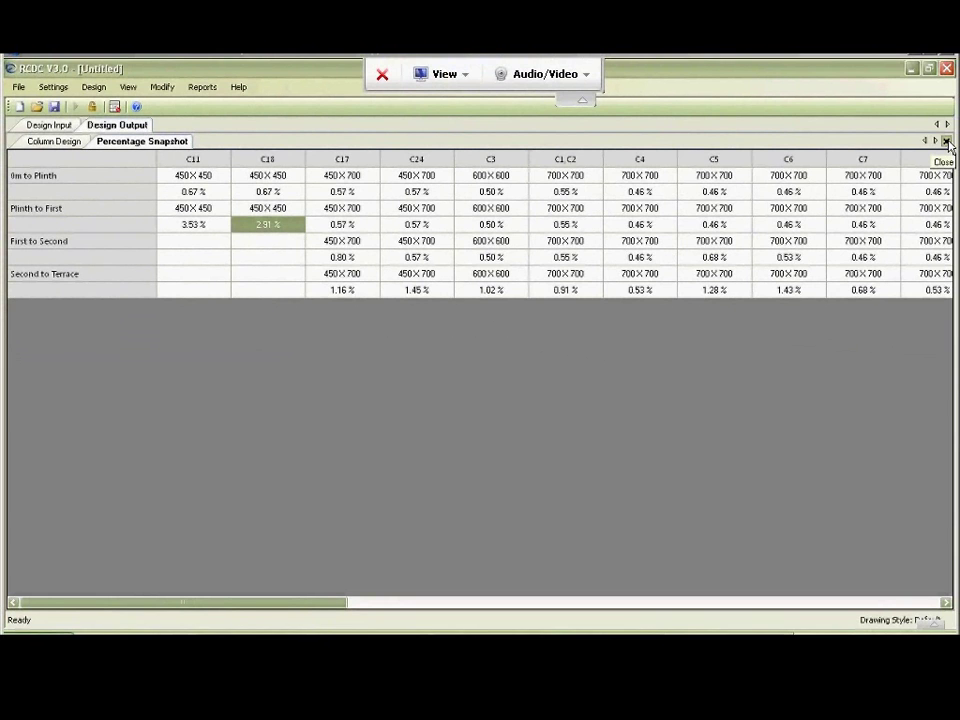
left_click(946, 141)
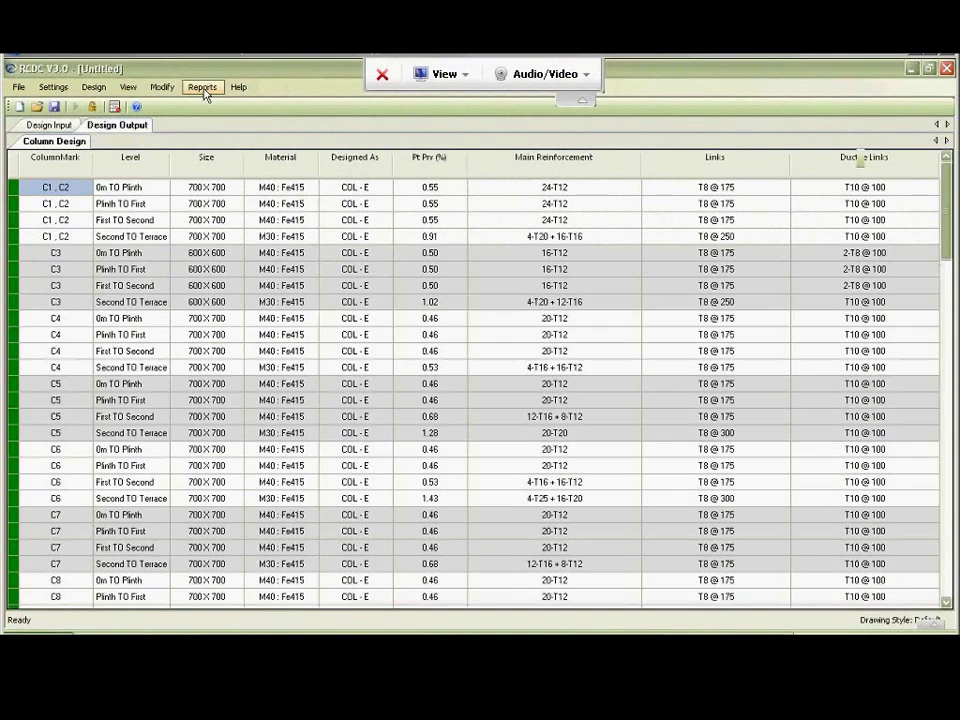
Review the Columns Size Changed report, close it, and request the Design Failure report.
left_click(203, 88)
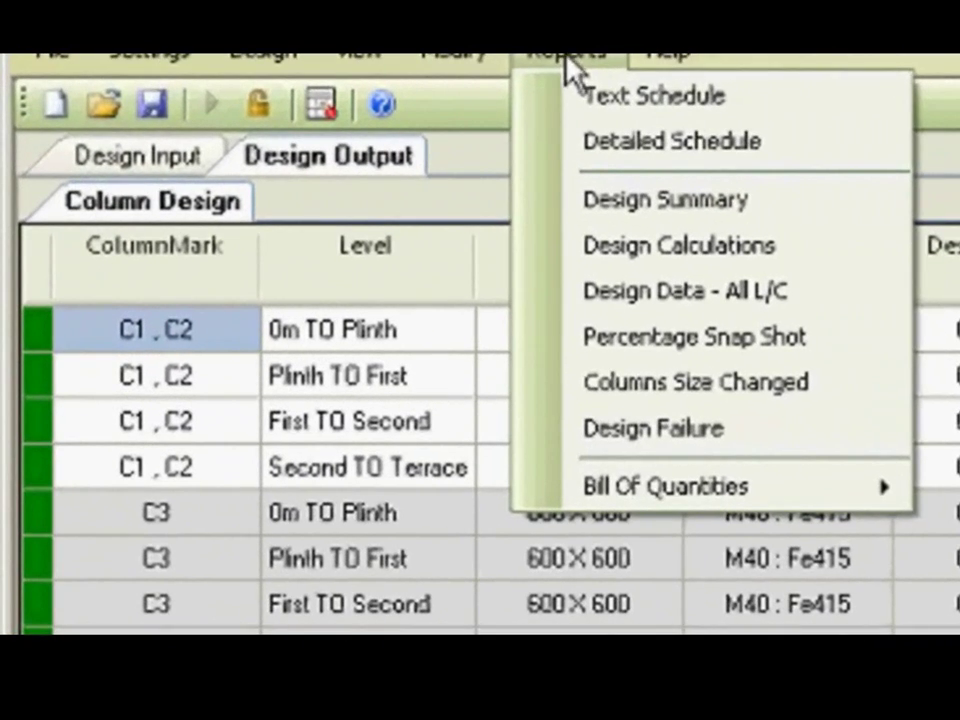
left_click(592, 393)
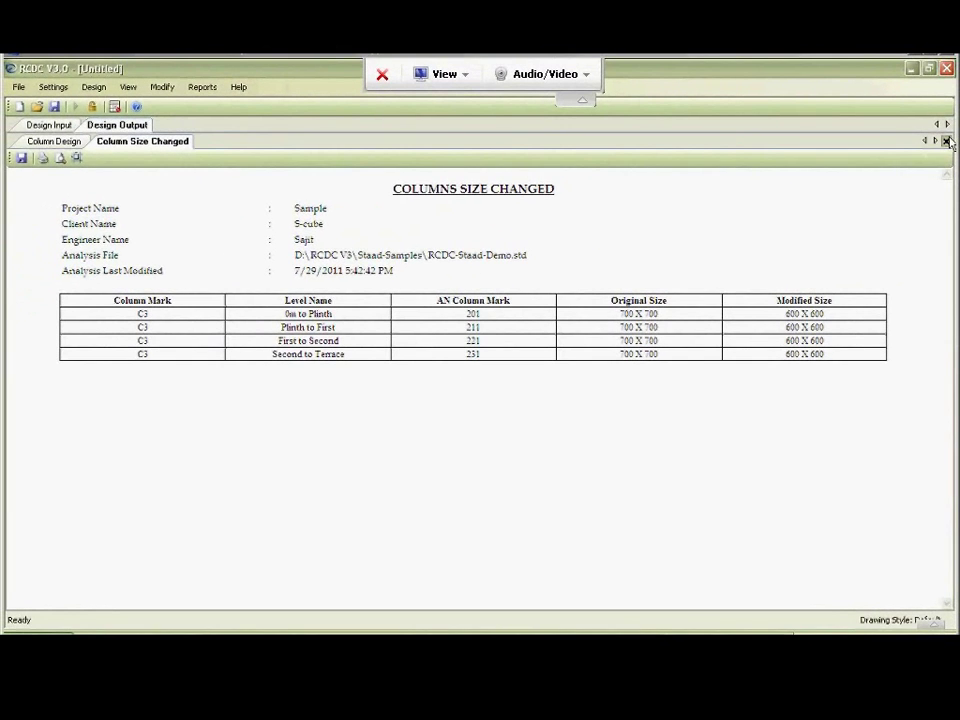
left_click(946, 141)
left_click(201, 88)
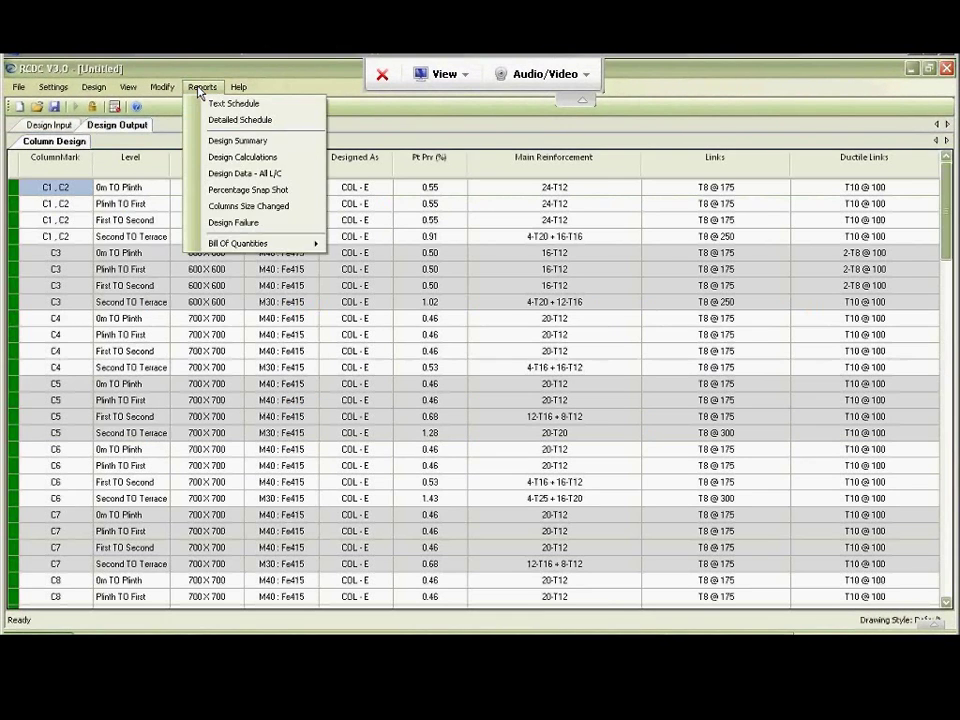
left_click(212, 227)
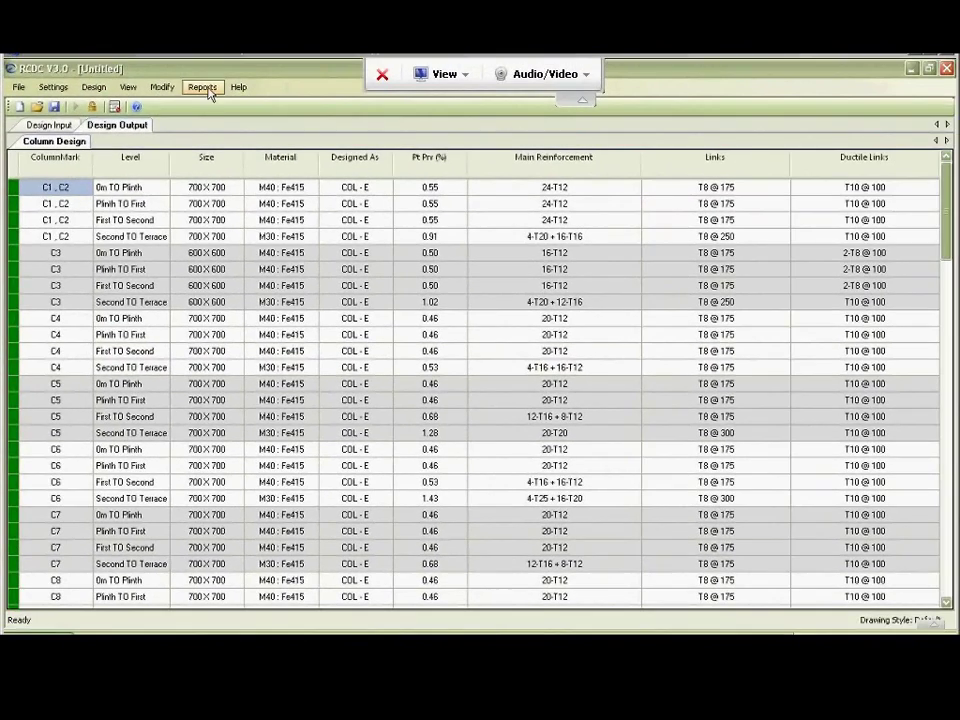
Define the bill of quantities rates with a plan area of 4000 sqM, keeping the listed concrete, steel and shuttering rates.
left_click(203, 88)
mouse_move(228, 255)
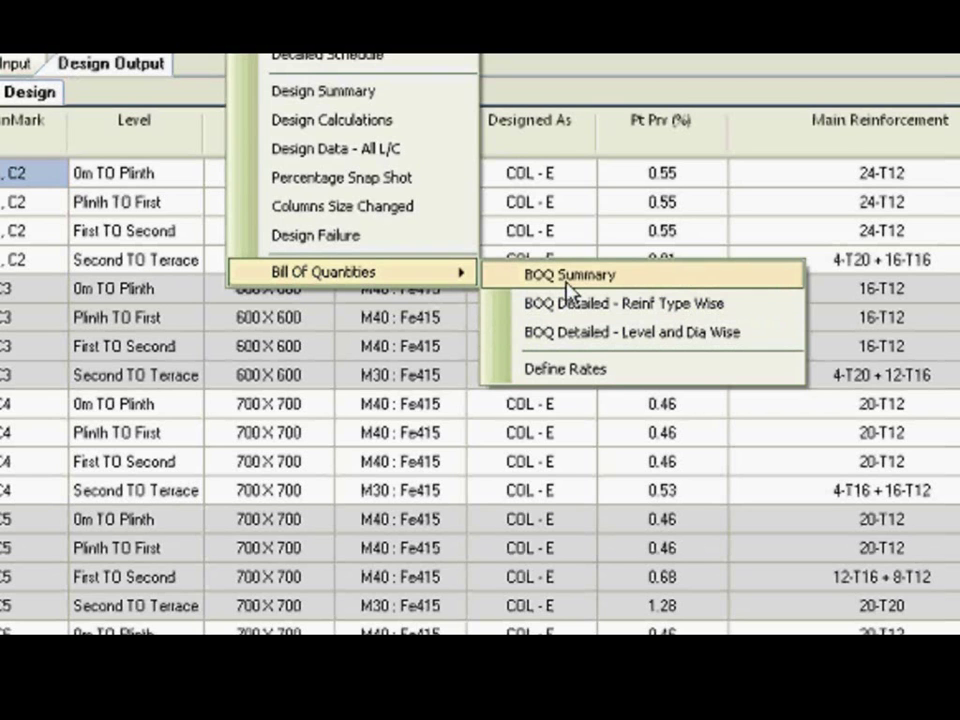
left_click(549, 372)
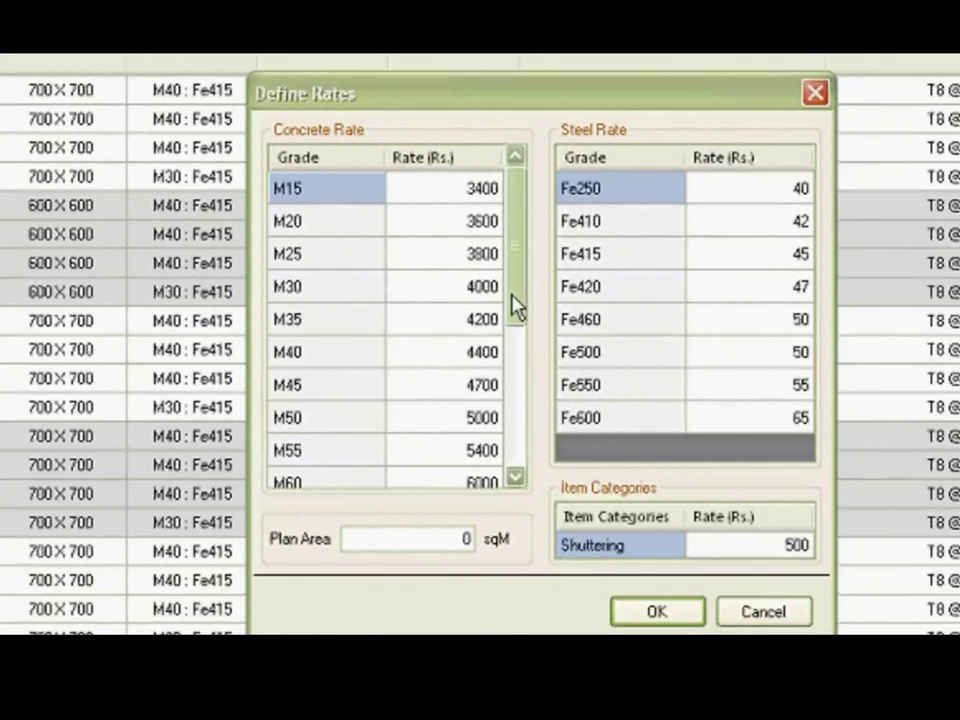
left_click_drag(720, 390, 721, 318)
left_click_drag(365, 500, 389, 499)
type("4000")
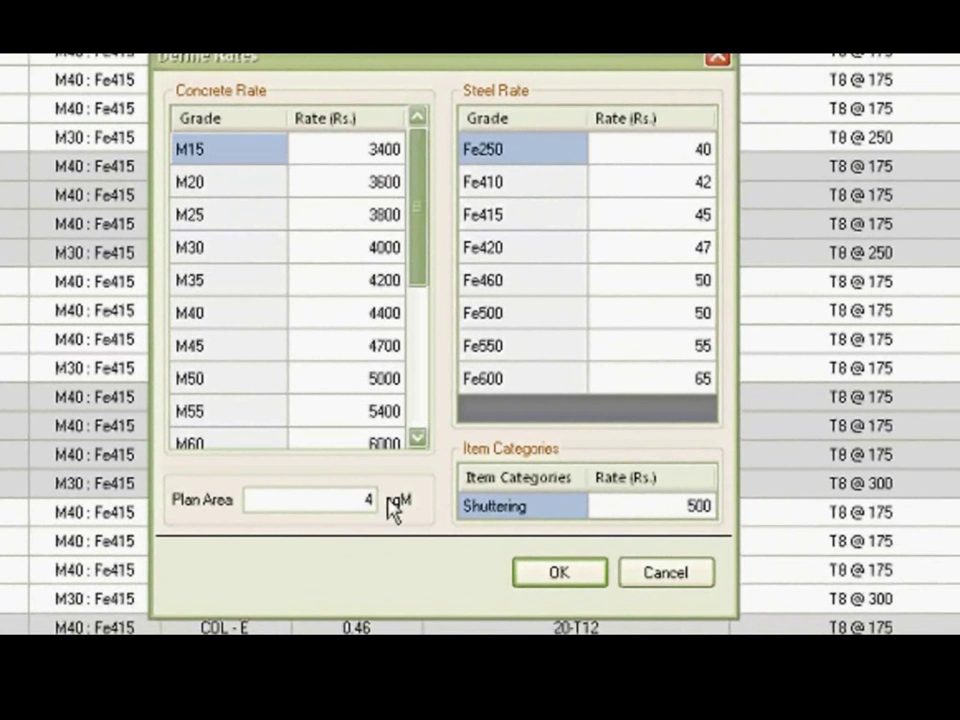
left_click(558, 570)
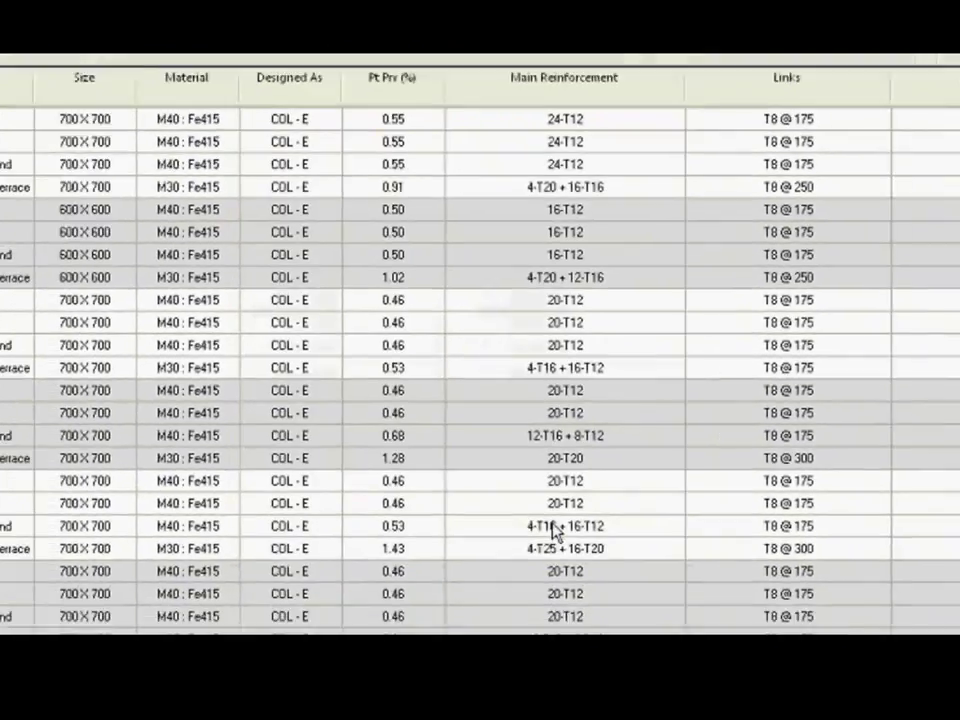
Generate the BOQ Summary with bar lapping at mid height, review its costs and design metrics, then close it.
left_click(203, 88)
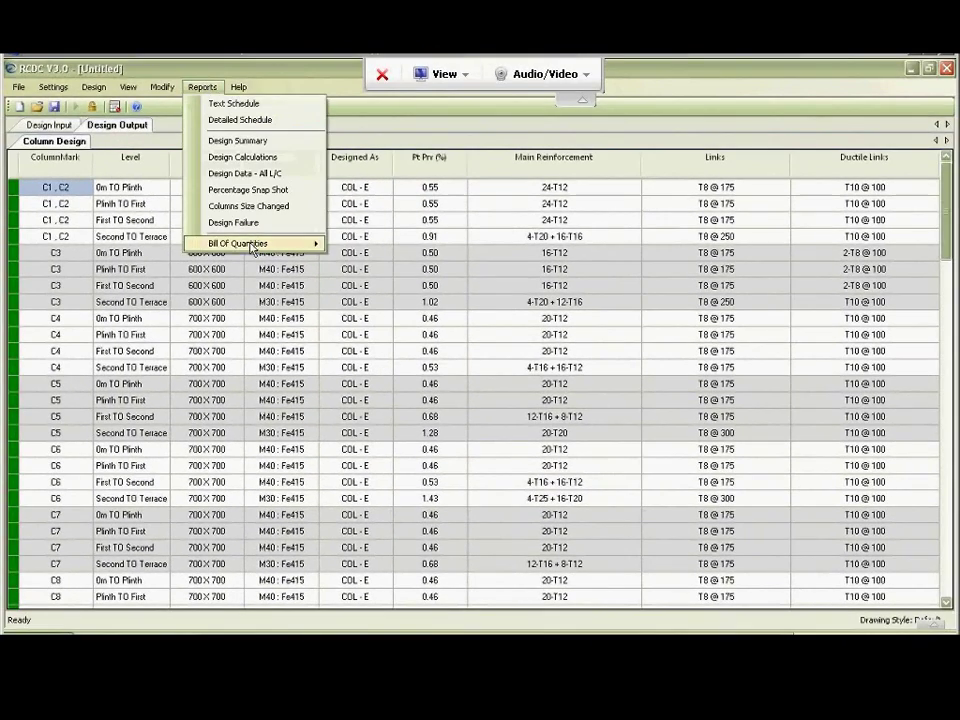
mouse_move(300, 243)
left_click(356, 246)
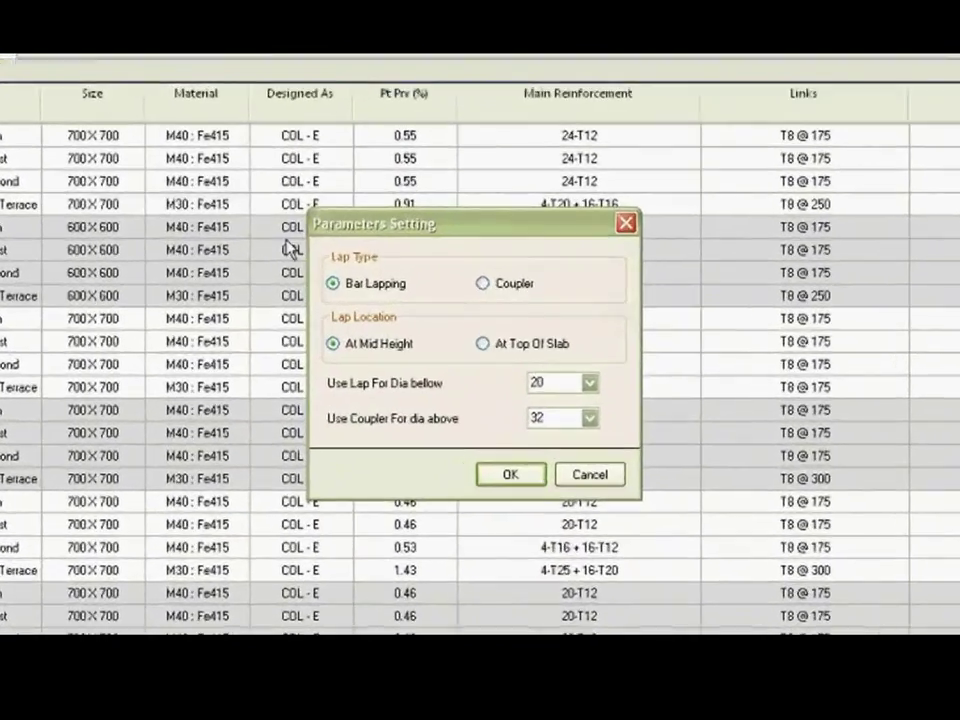
left_click(498, 521)
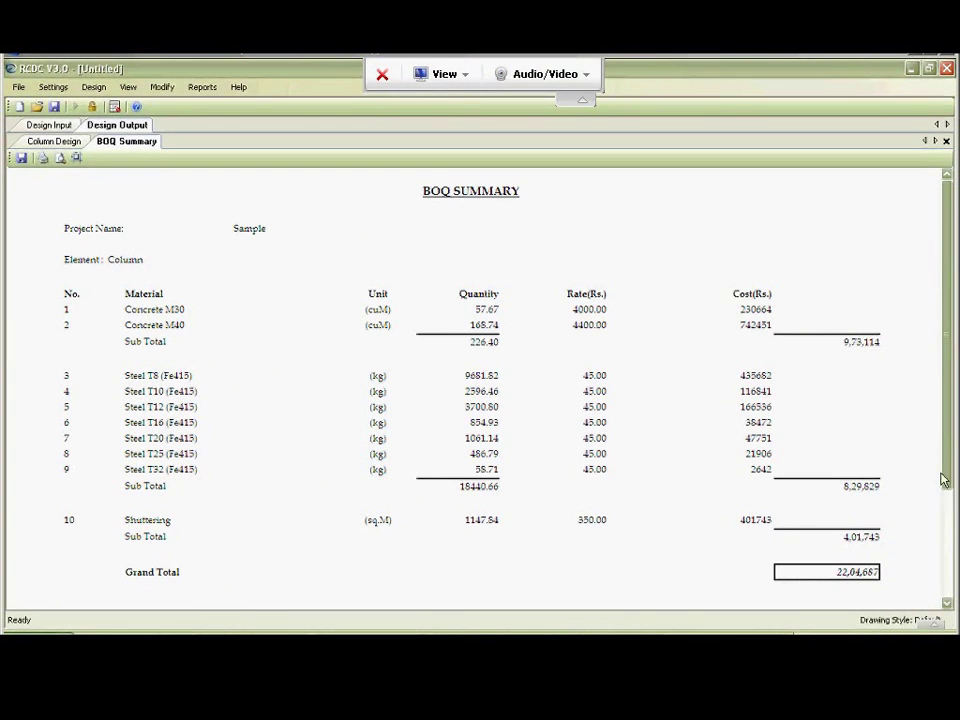
scroll(950, 467, "down", 3)
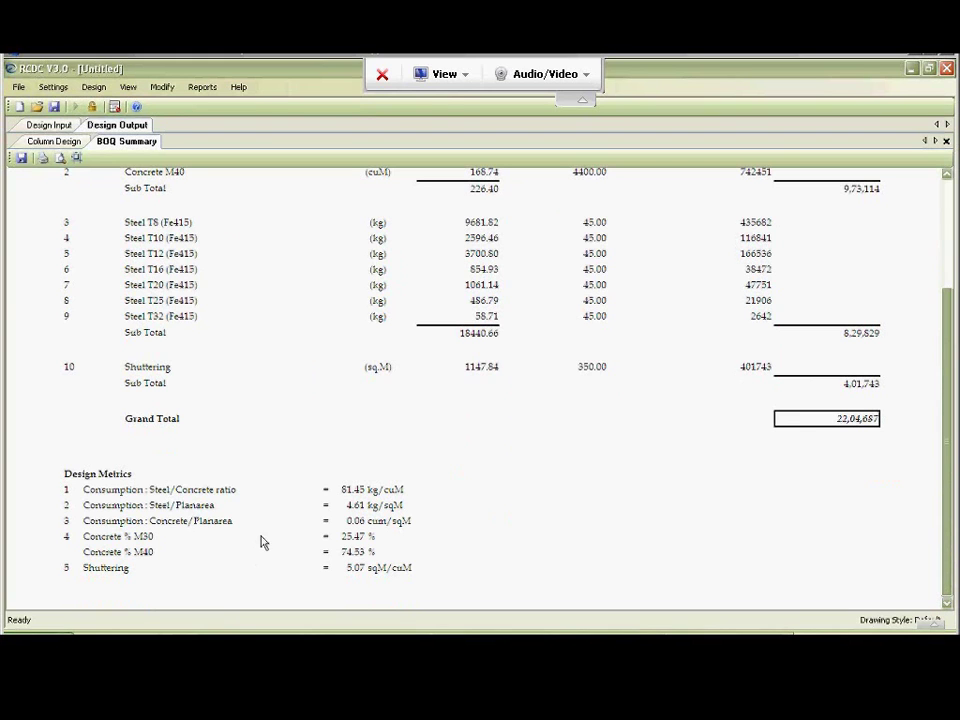
left_click(946, 143)
Generate the detailed BOQ by reinforcement type, review the column quantities down to the totals, then close it.
left_click(202, 87)
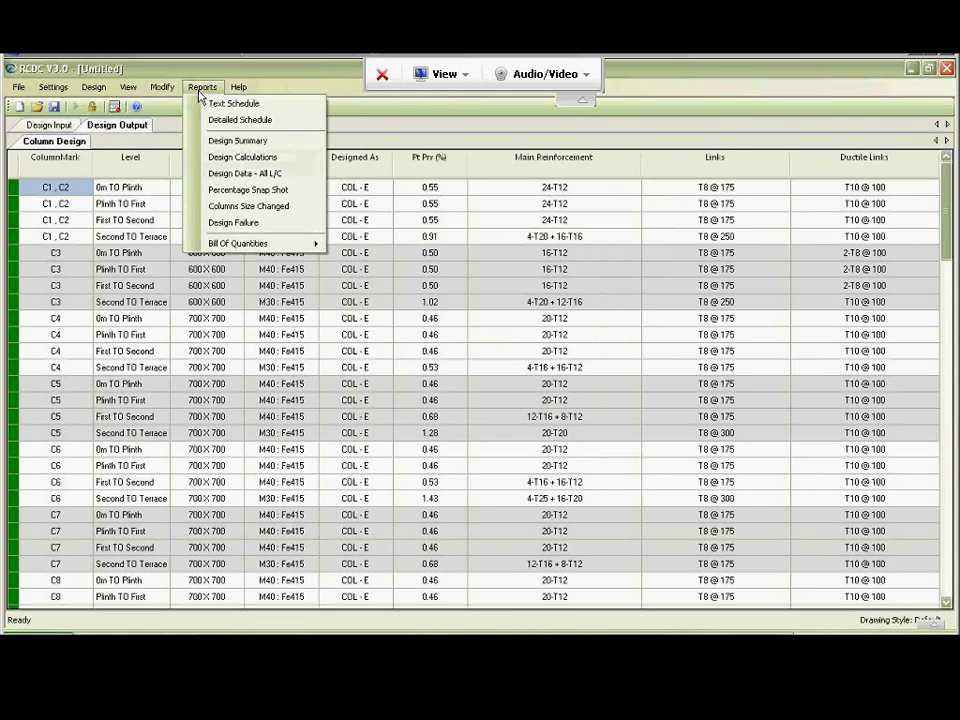
mouse_move(216, 245)
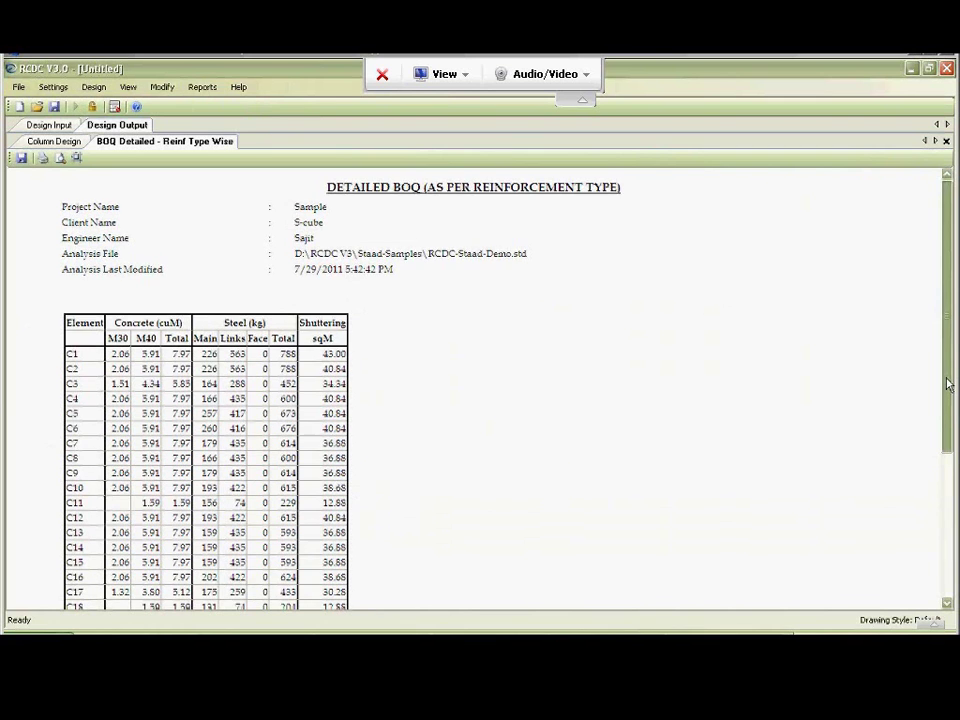
scroll(945, 430, "down", 4)
scroll(940, 470, "down", 2)
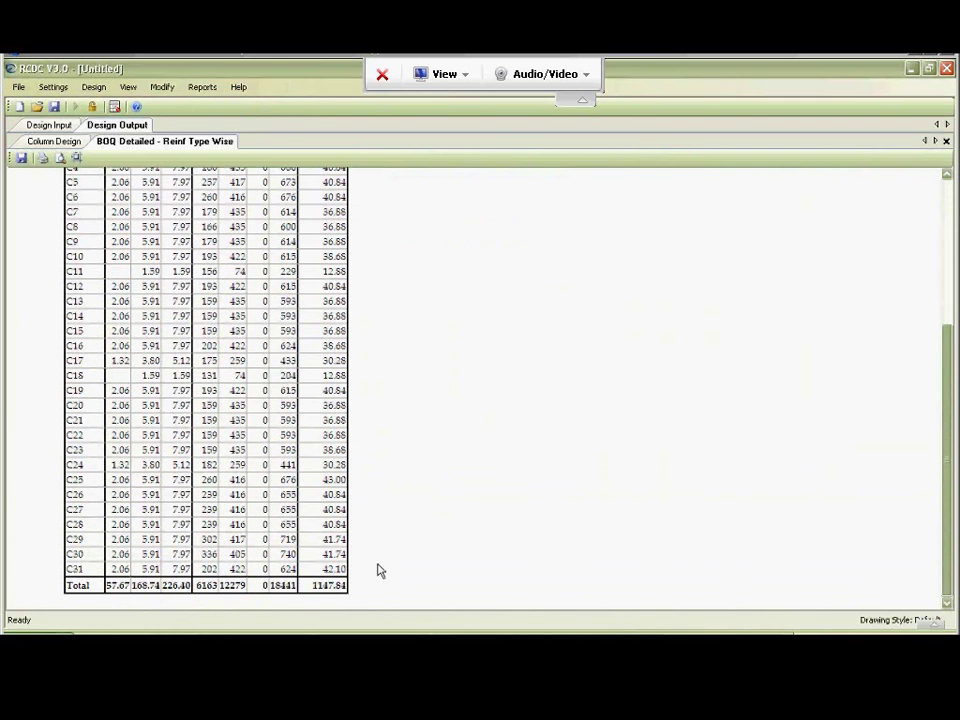
left_click(946, 141)
Generate the detailed BOQ by level and diameter, review the quantities for all columns, then close the report.
left_click(200, 87)
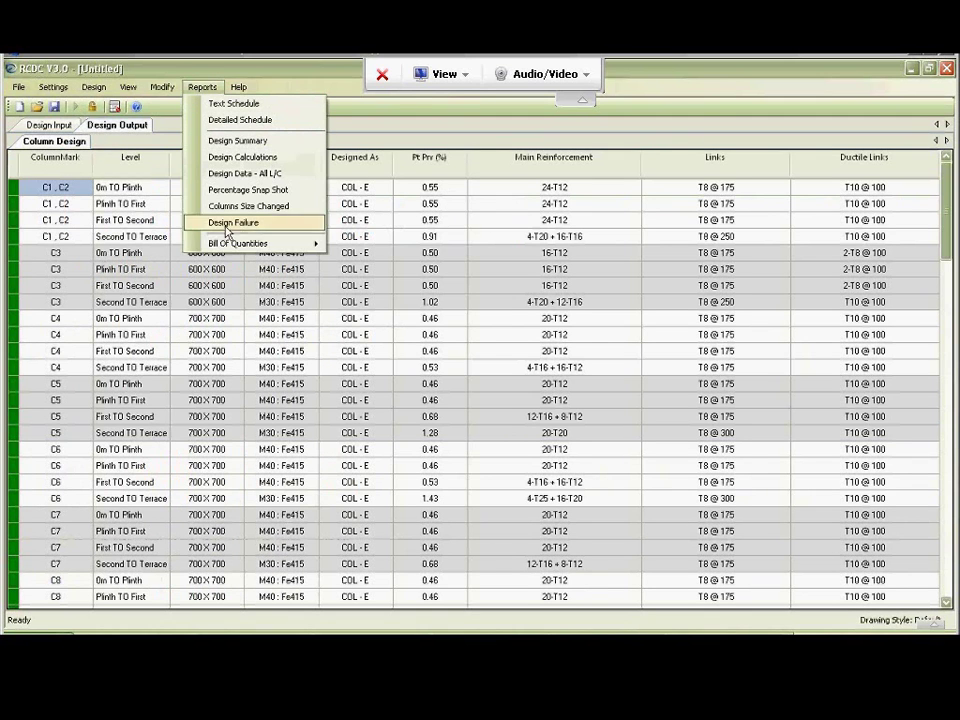
mouse_move(245, 243)
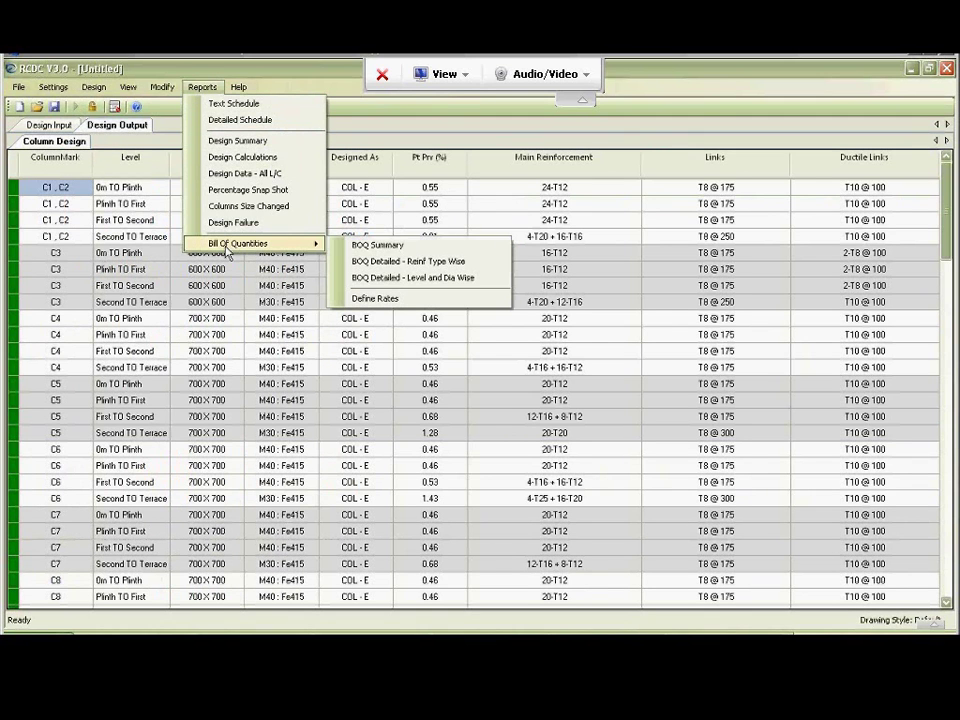
left_click(393, 278)
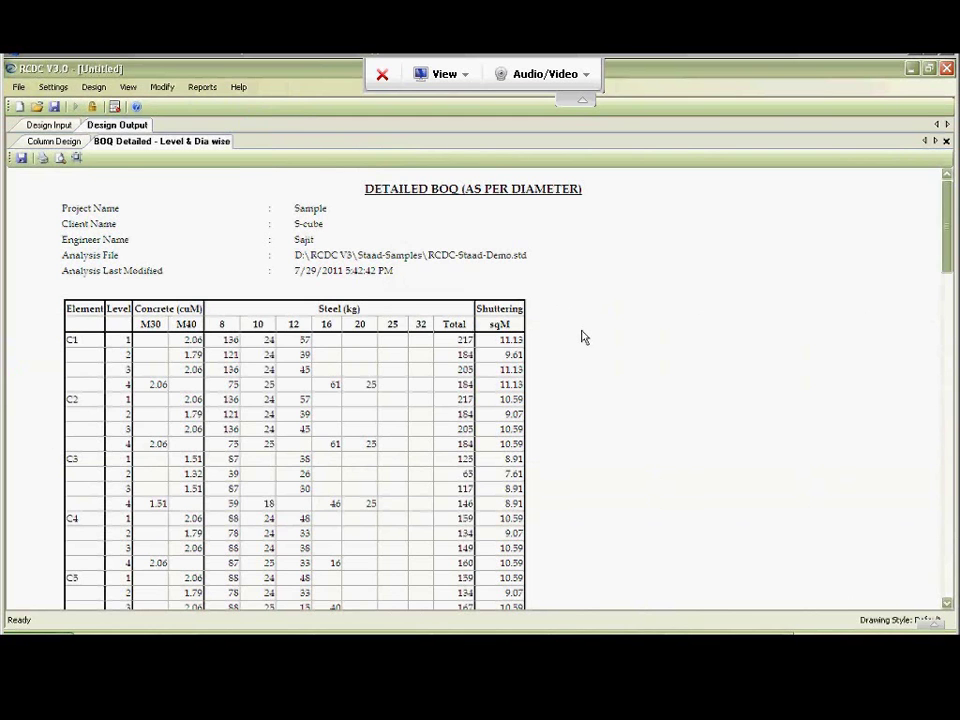
scroll(585, 337, "down", 2)
scroll(585, 339, "down", 20)
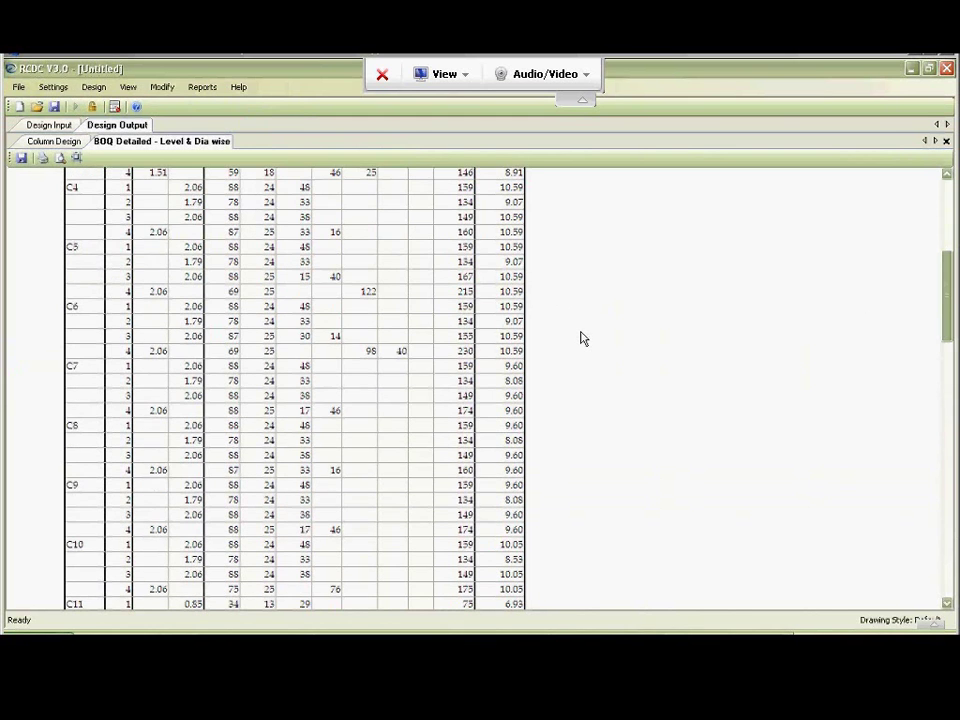
scroll(578, 344, "down", 12)
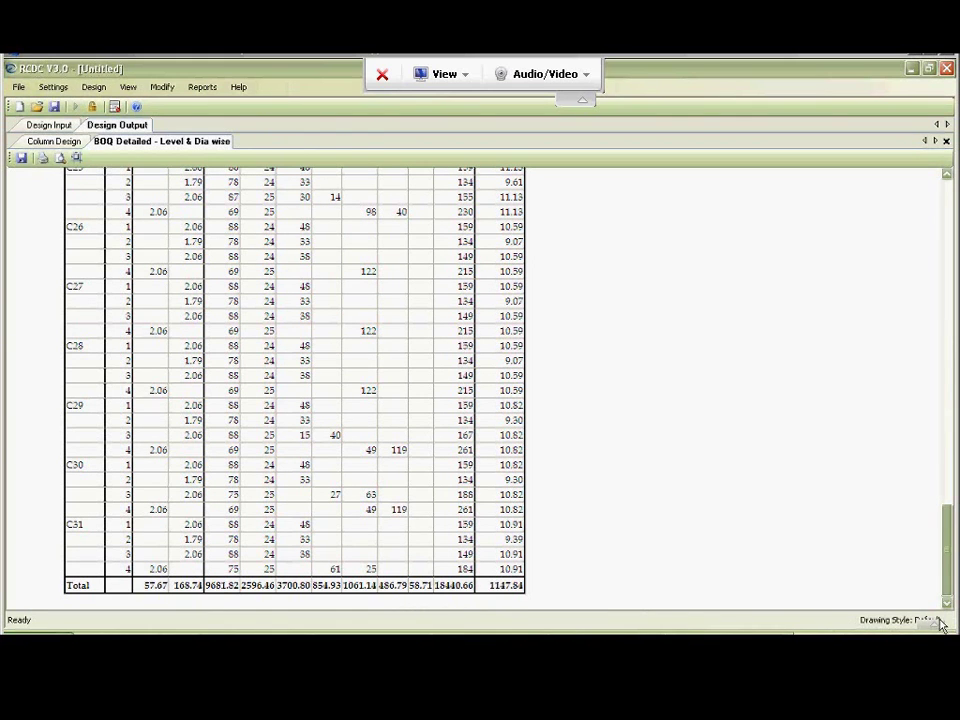
left_click_drag(946, 550, 946, 200)
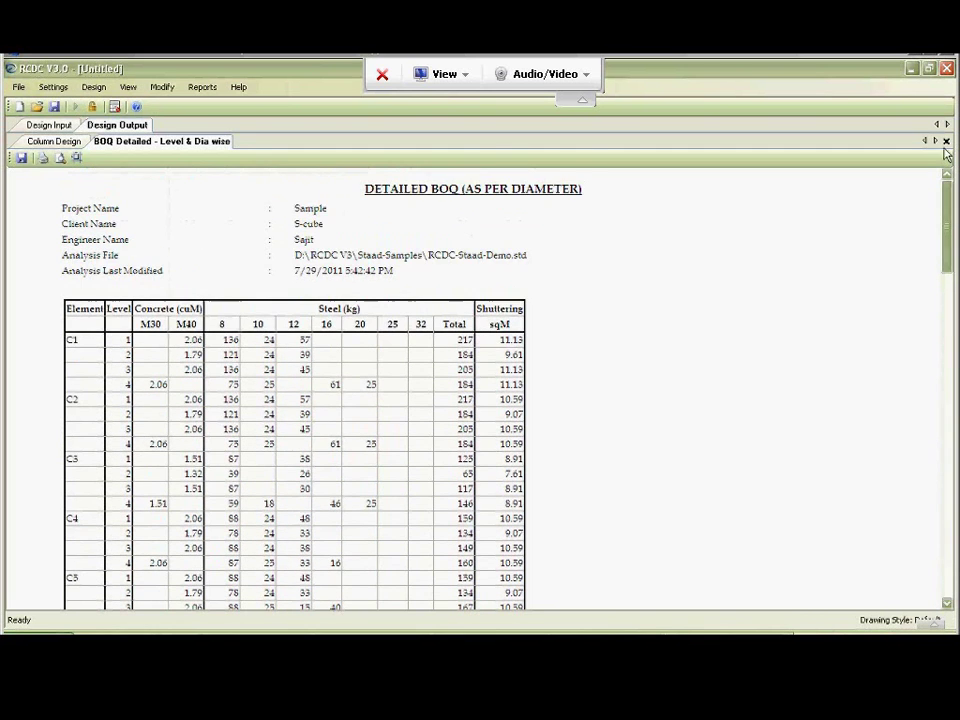
left_click(946, 141)
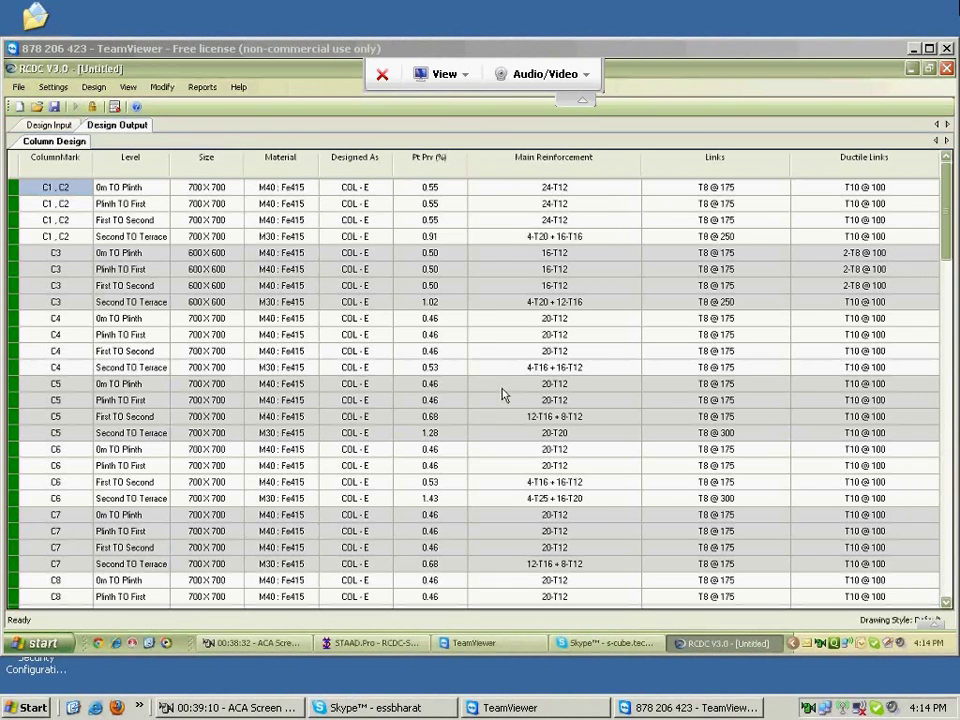
Start a new project from the current column design.
left_click(19, 106)
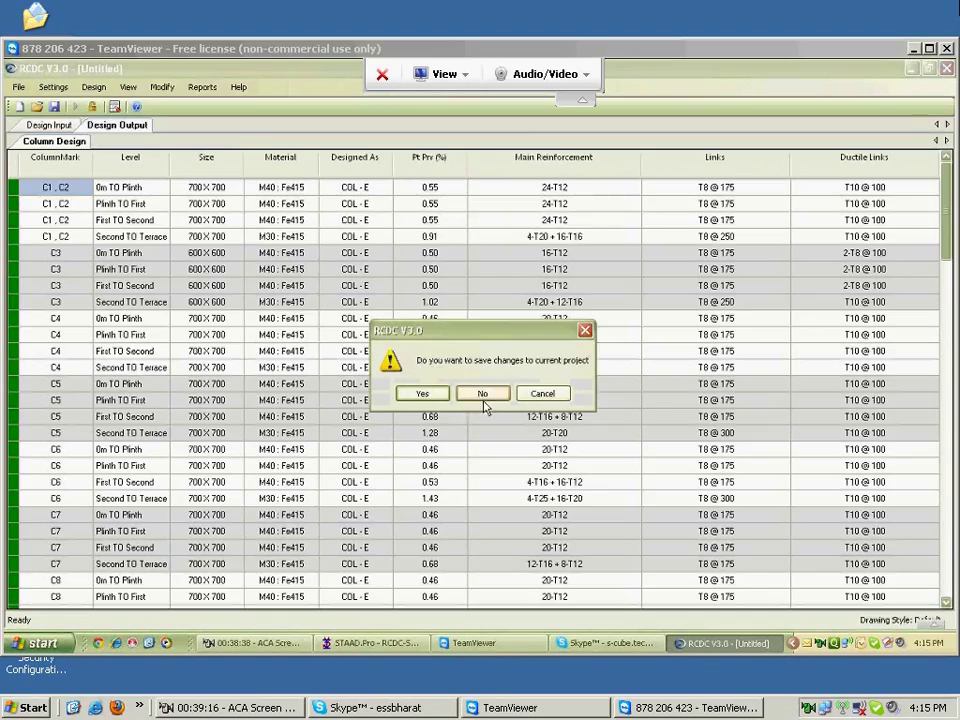